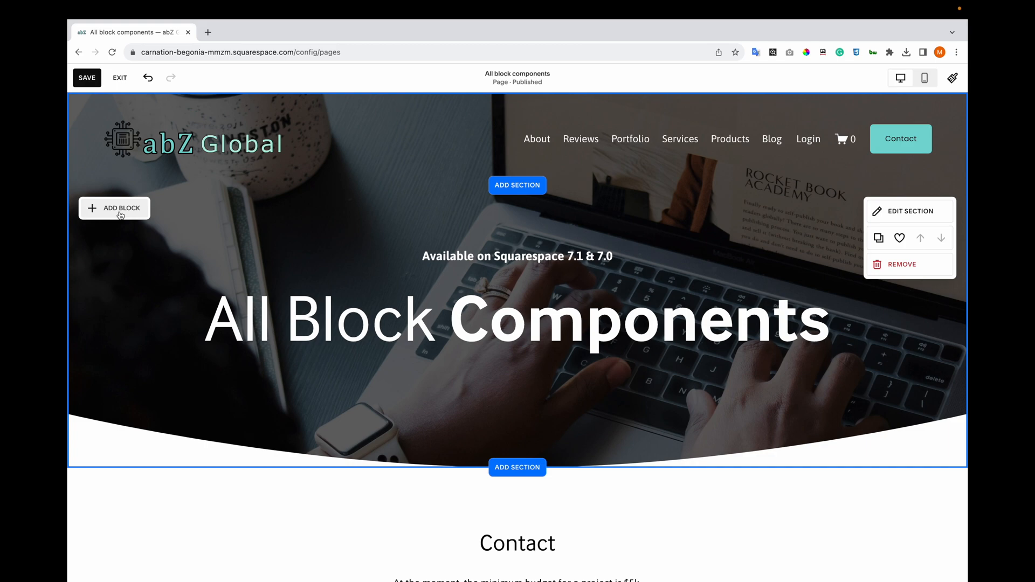
Add a blank Classic Editor section between the hero banner and the Contact section.
left_click(116, 211)
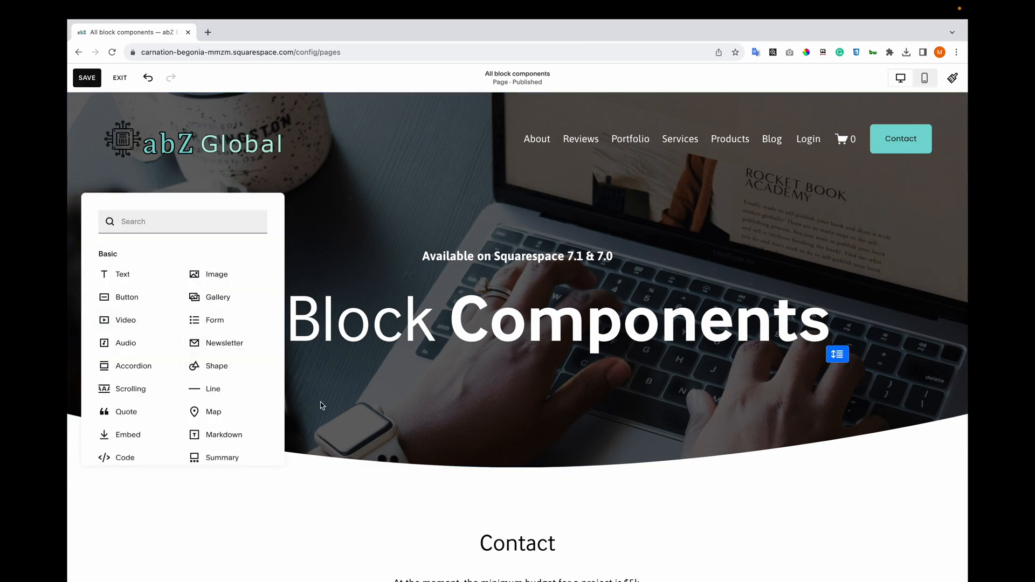
left_click(496, 456)
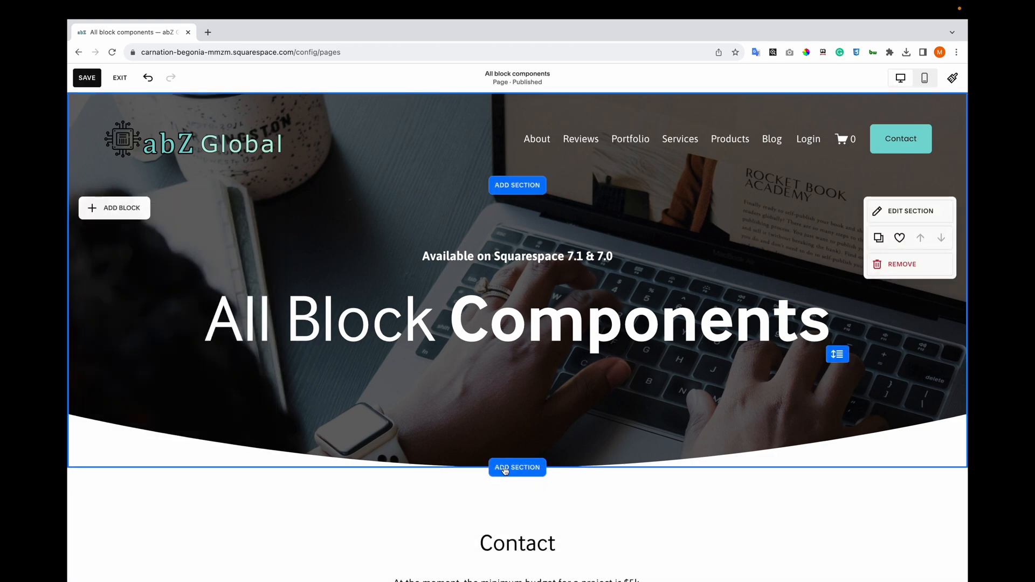
left_click(506, 468)
scroll(259, 398, "down", 3)
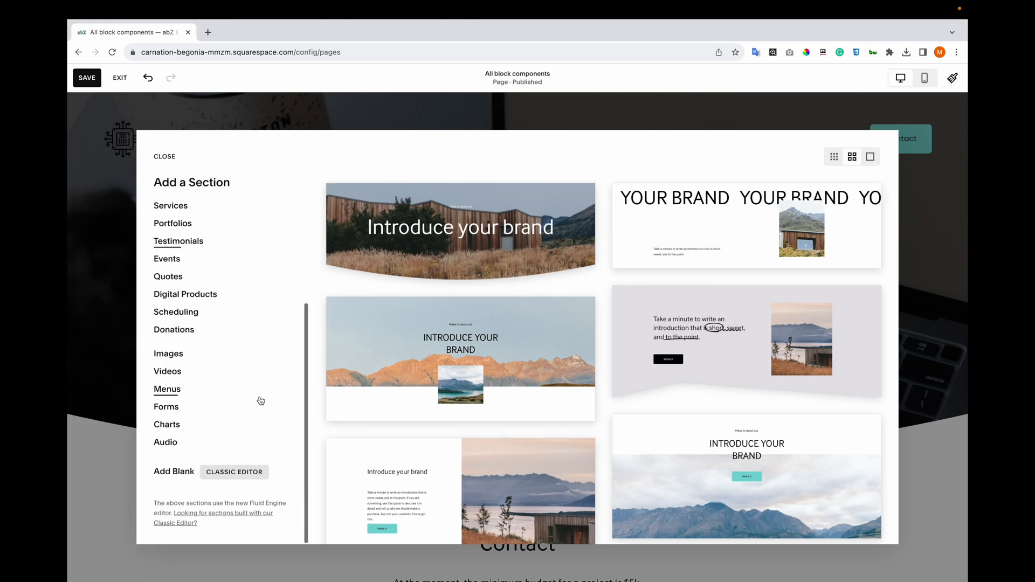
left_click(189, 470)
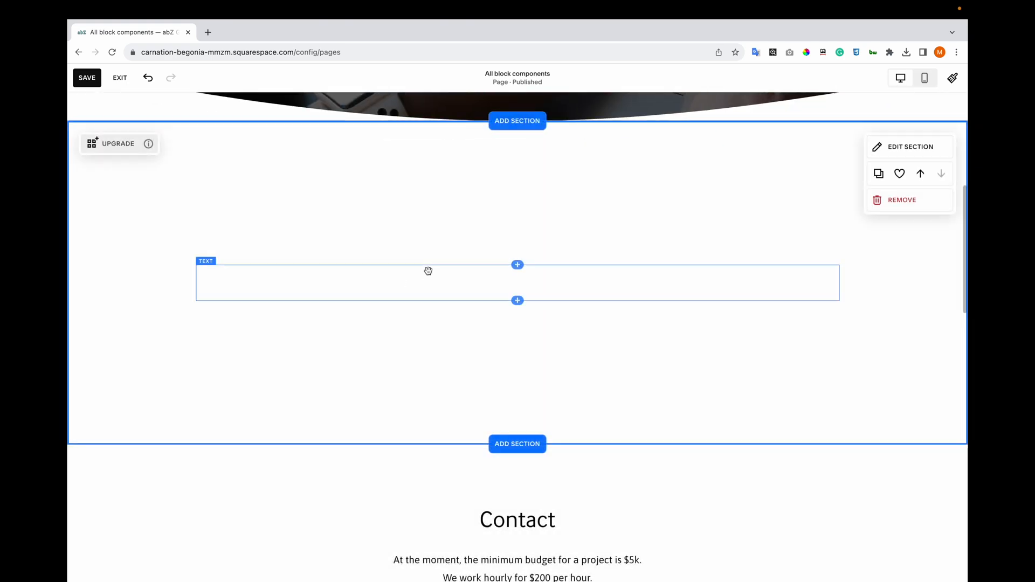
Enter "My text" in the new section's empty text block.
left_click(492, 292)
left_click(497, 336)
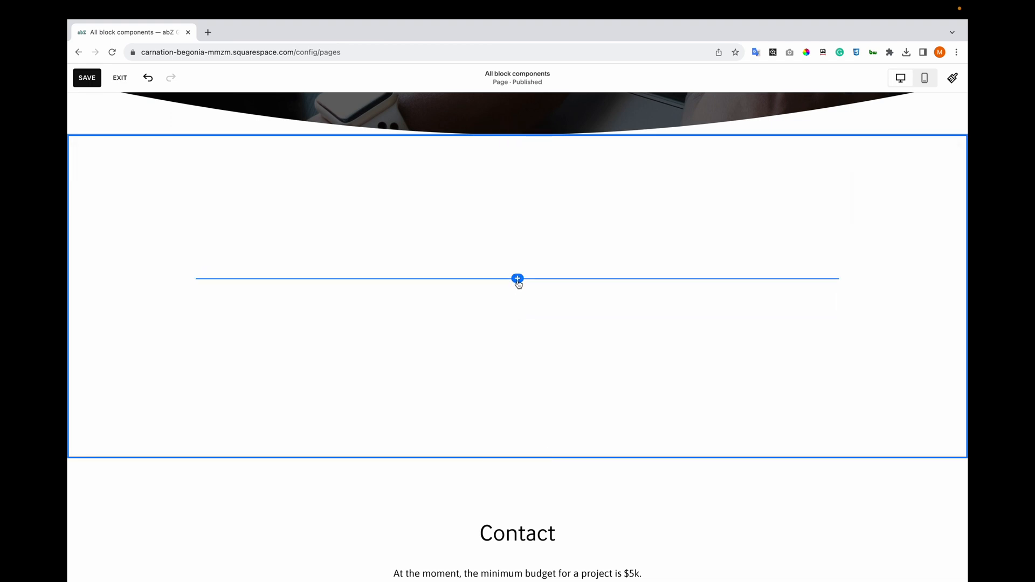
left_click(518, 279)
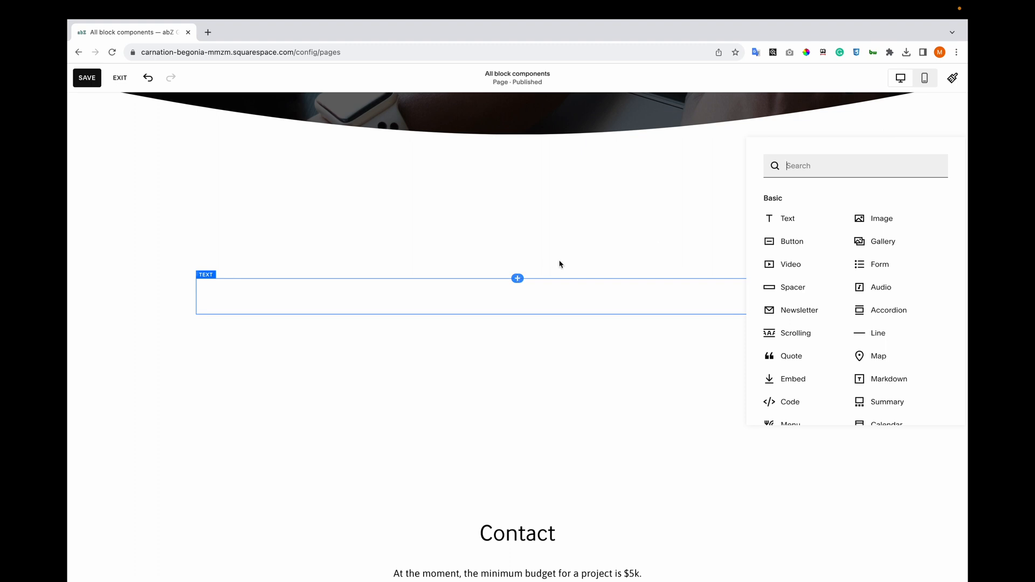
left_click_drag(781, 230, 481, 299)
type("My tes")
key("BackSpace")
type("xt")
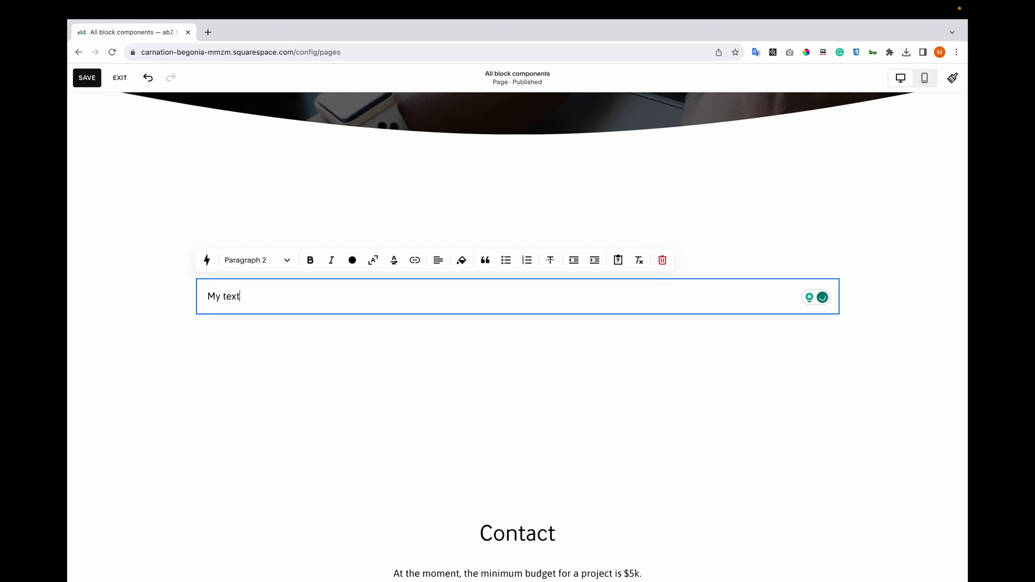
Examine the formatting options for "My text", including the AI writing assistant, heading and paragraph styles, and list options.
key("super+a")
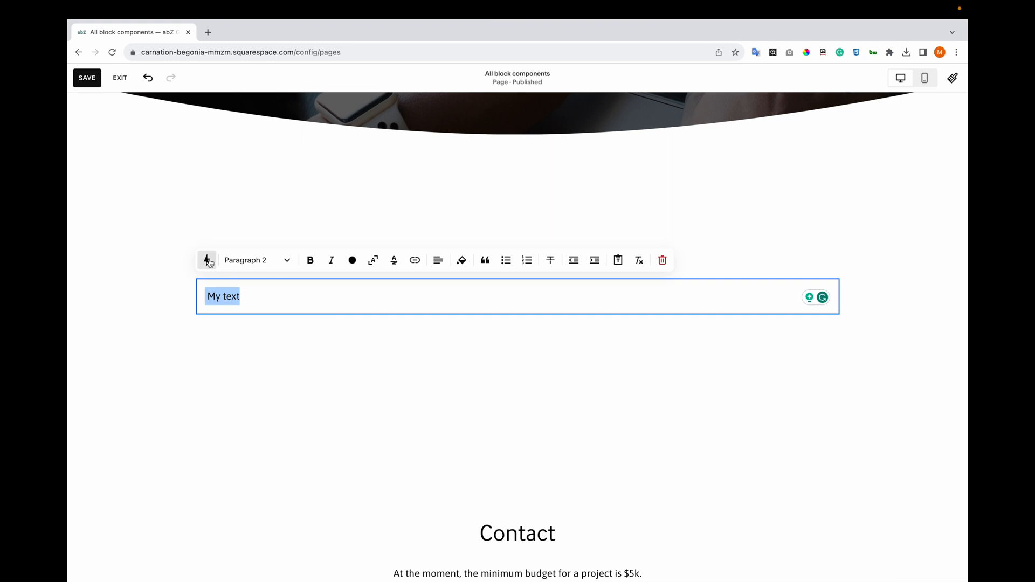
left_click(208, 261)
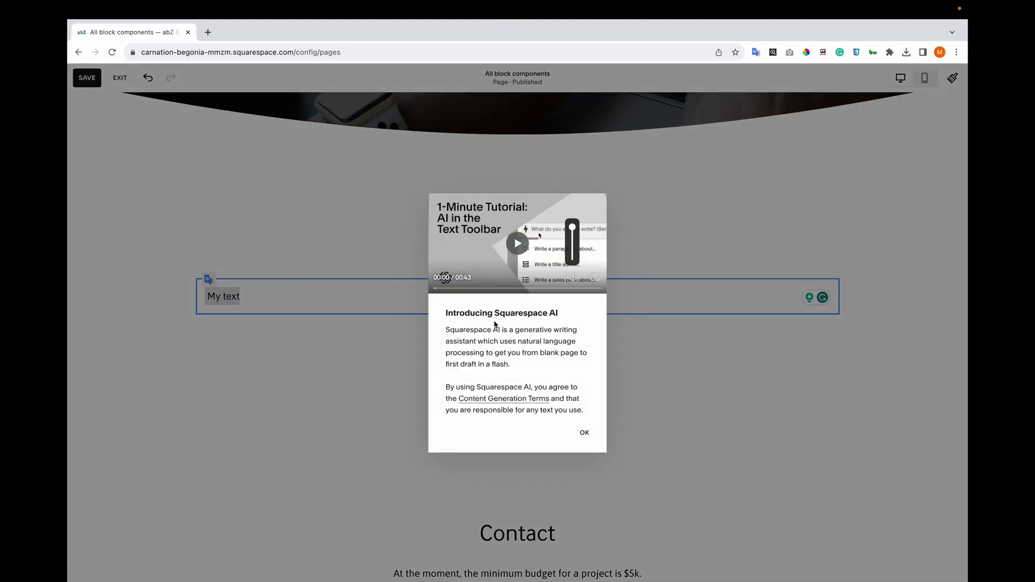
left_click(353, 324)
left_click(275, 296)
left_click(270, 262)
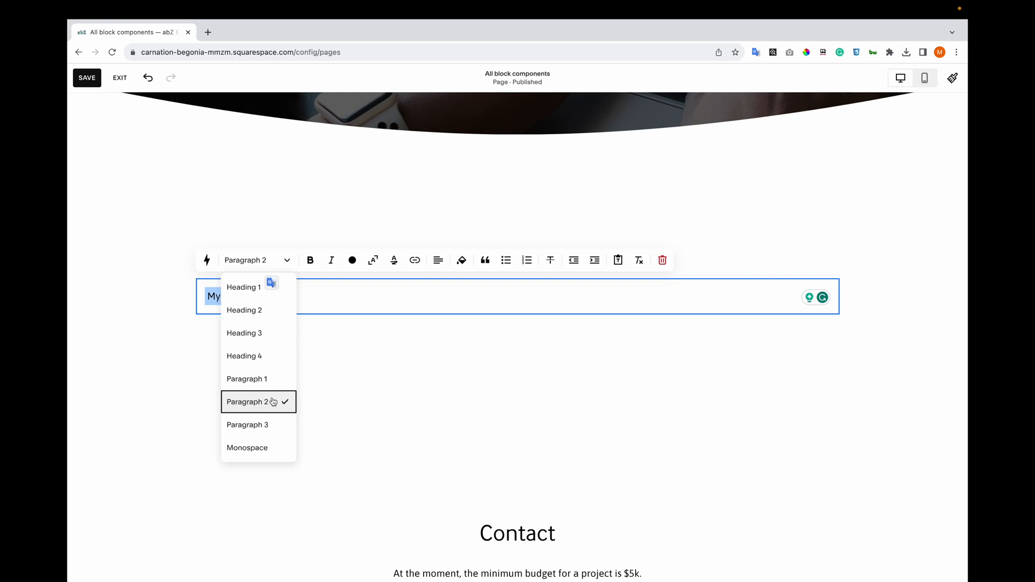
left_click(317, 298)
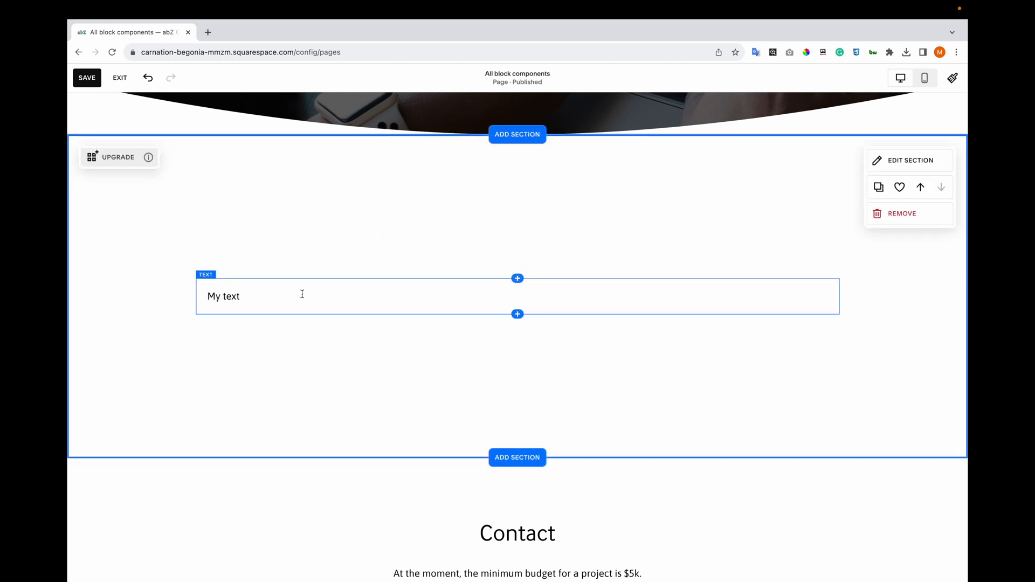
triple_click(303, 293)
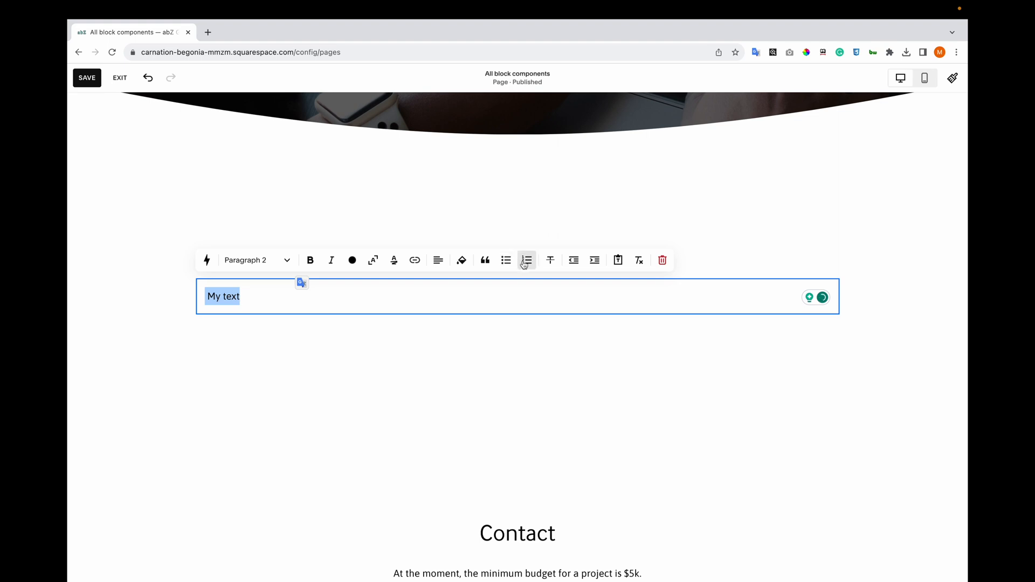
left_click(508, 345)
Insert an image block below the text and fill it with the free stock aerial photo of a dense city.
left_click(516, 313)
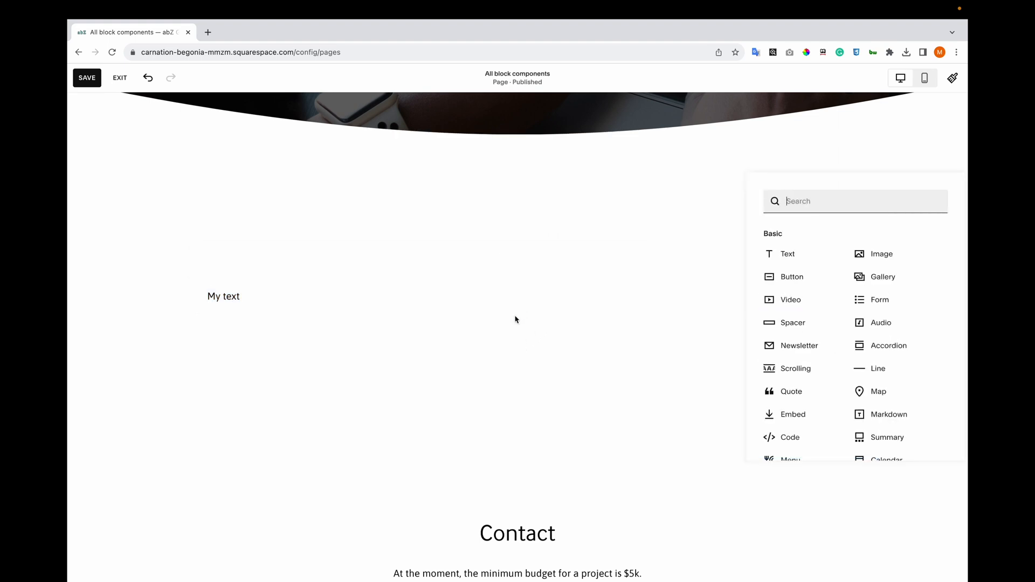
left_click(859, 256)
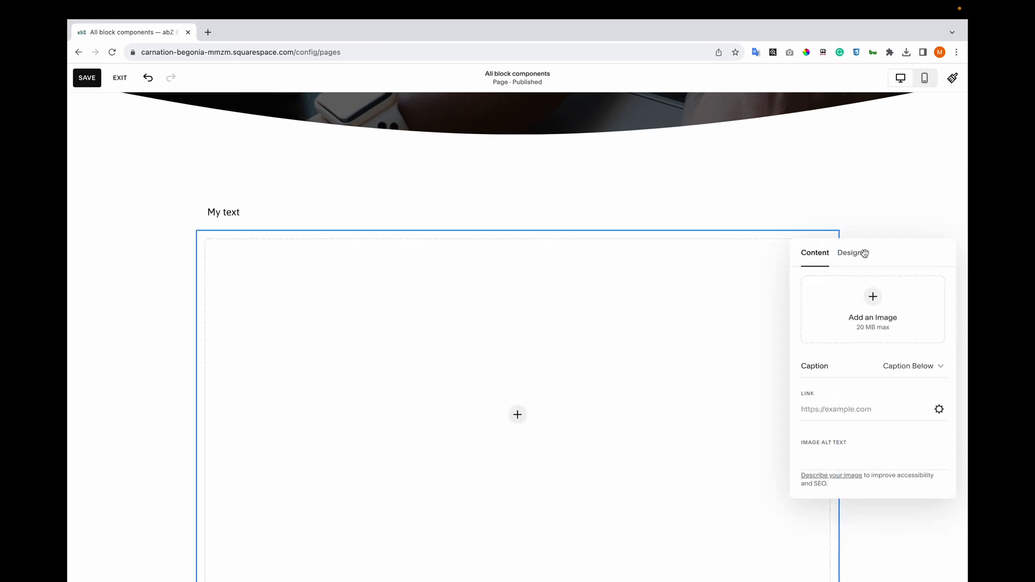
left_click(859, 305)
left_click(855, 305)
left_click(872, 305)
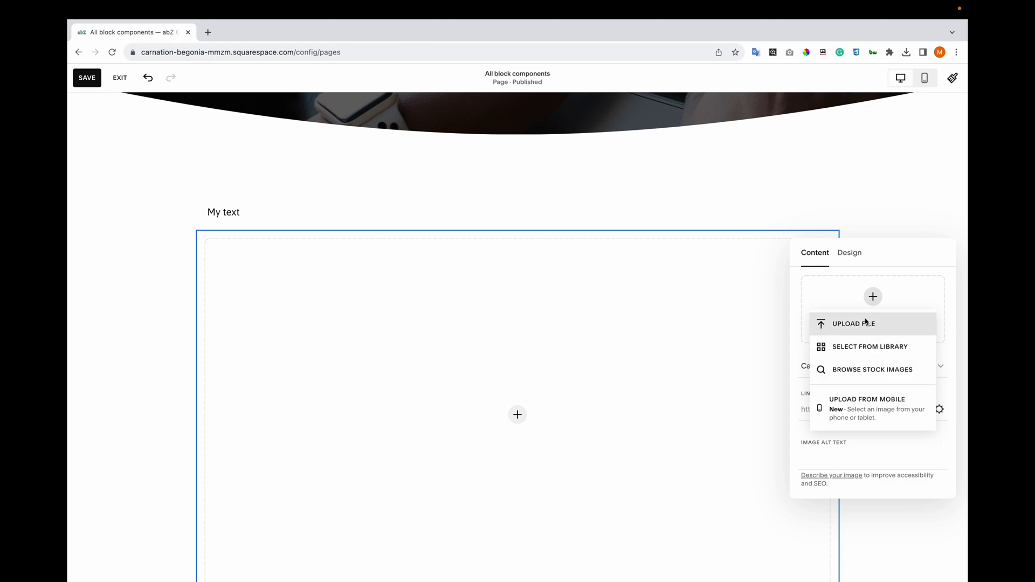
left_click(862, 369)
left_click(508, 313)
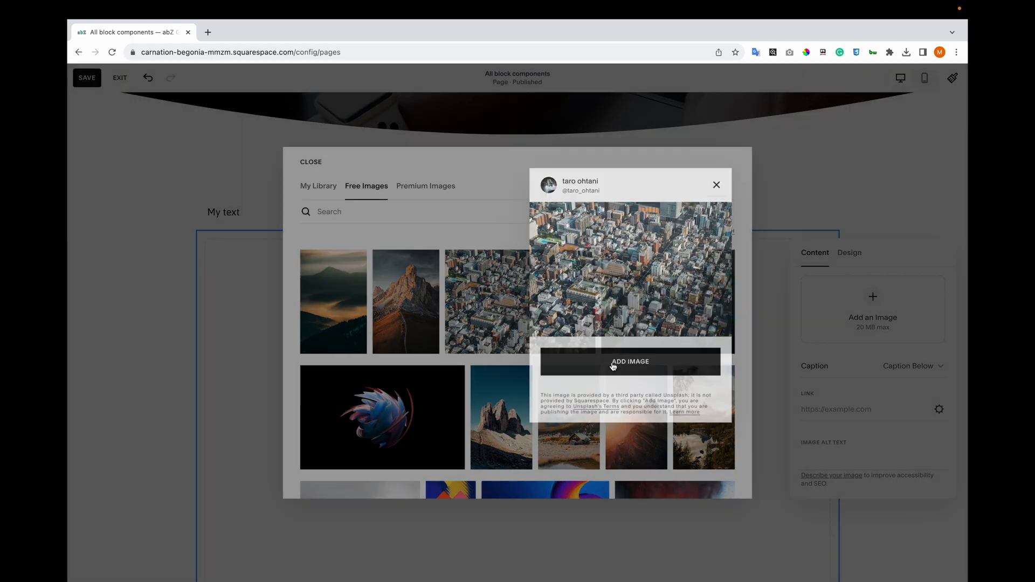
left_click(613, 366)
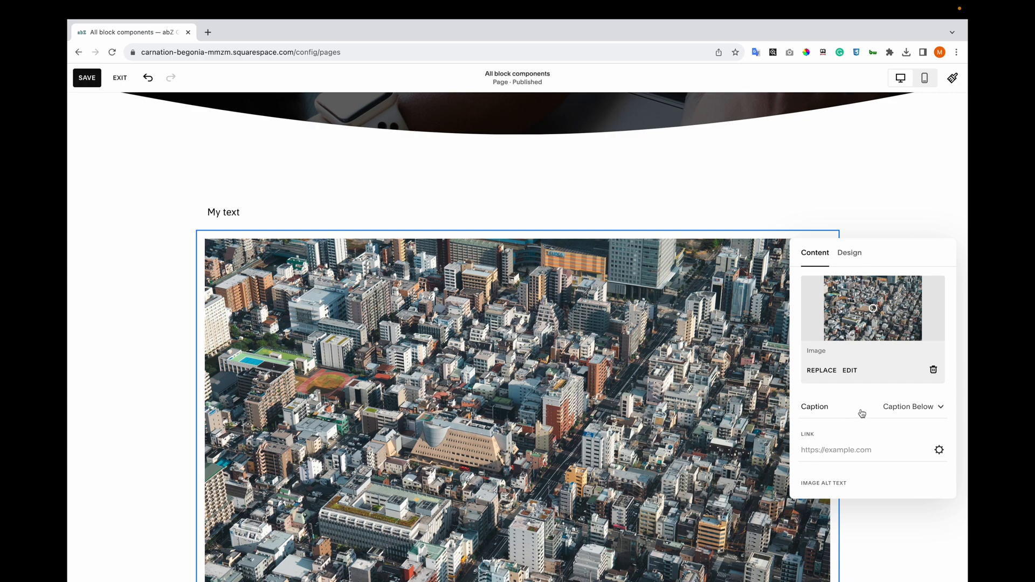
Review the image's content settings and set its caption to Caption Overlay.
scroll(754, 402, "down", 1)
scroll(754, 402, "down", 1)
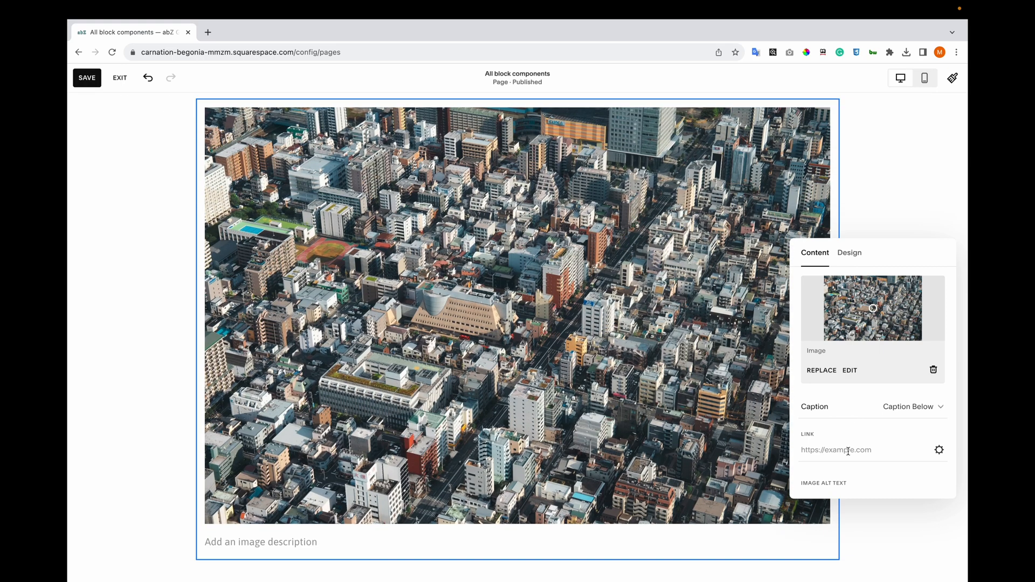
scroll(848, 451, "down", 2)
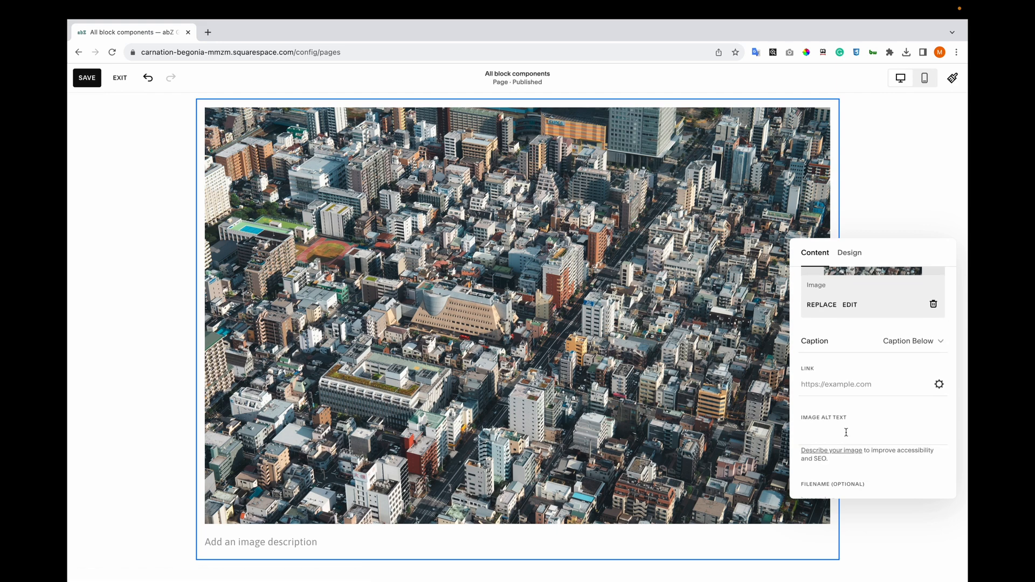
scroll(847, 439, "down", 1)
scroll(844, 446, "up", 3)
left_click(906, 410)
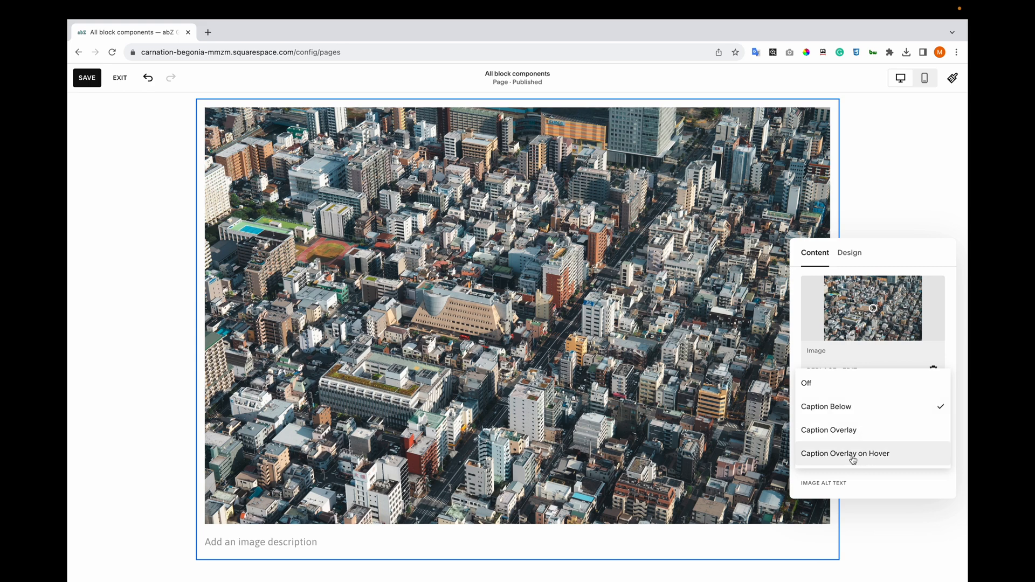
left_click(849, 432)
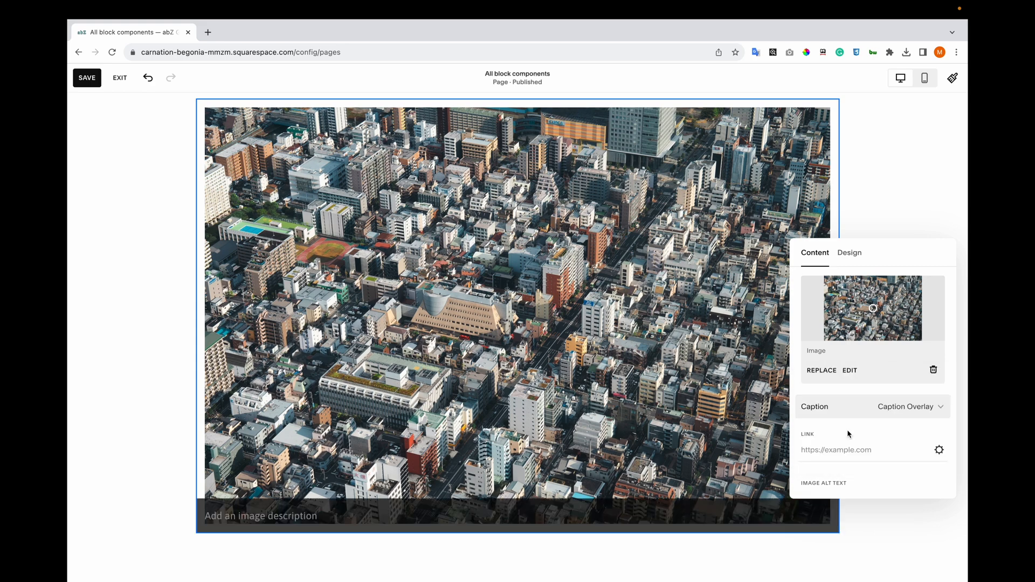
Try the Poster layout and the Card layout on the image block.
left_click(850, 254)
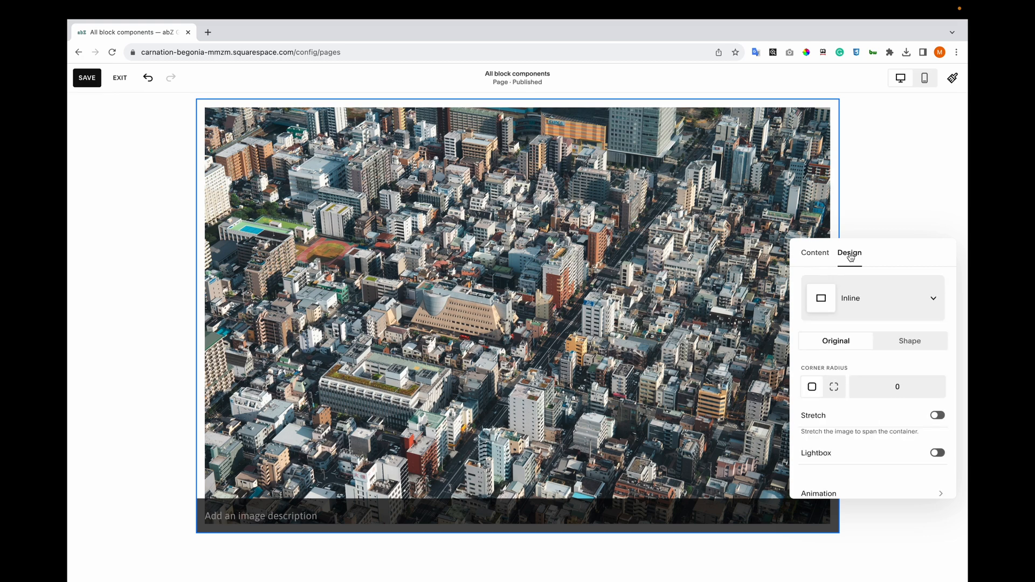
left_click(898, 302)
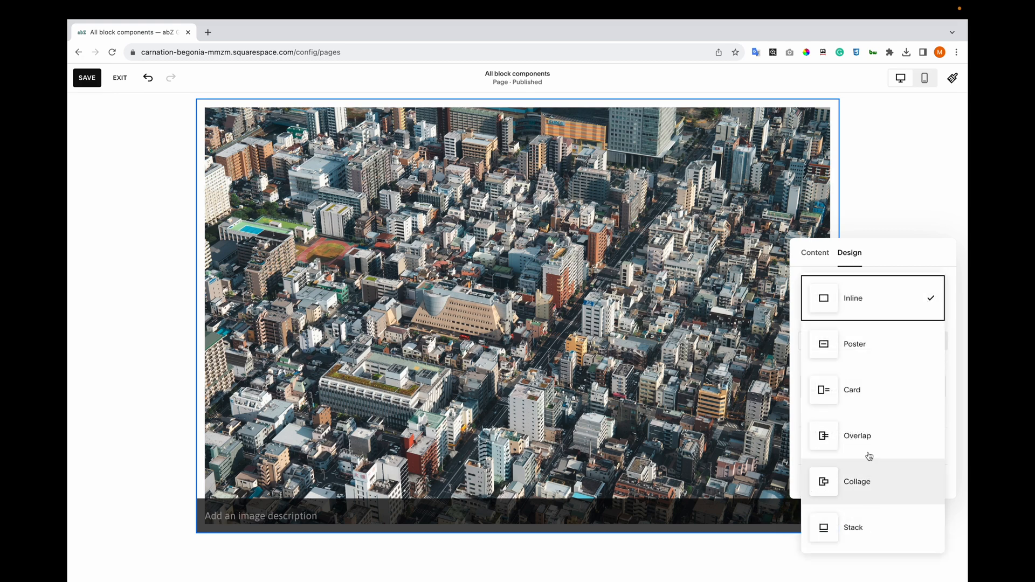
left_click(863, 364)
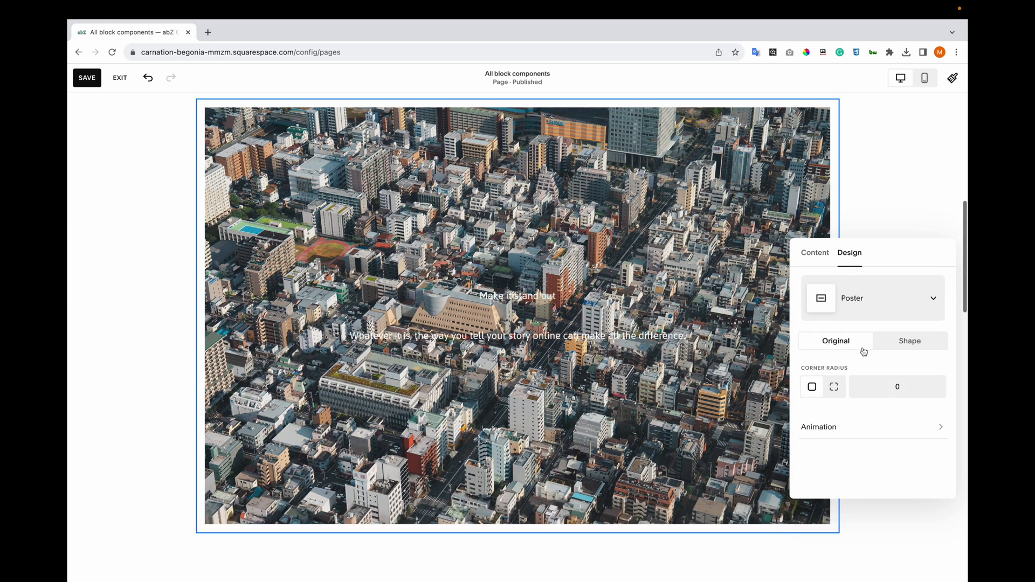
left_click(874, 300)
left_click(871, 339)
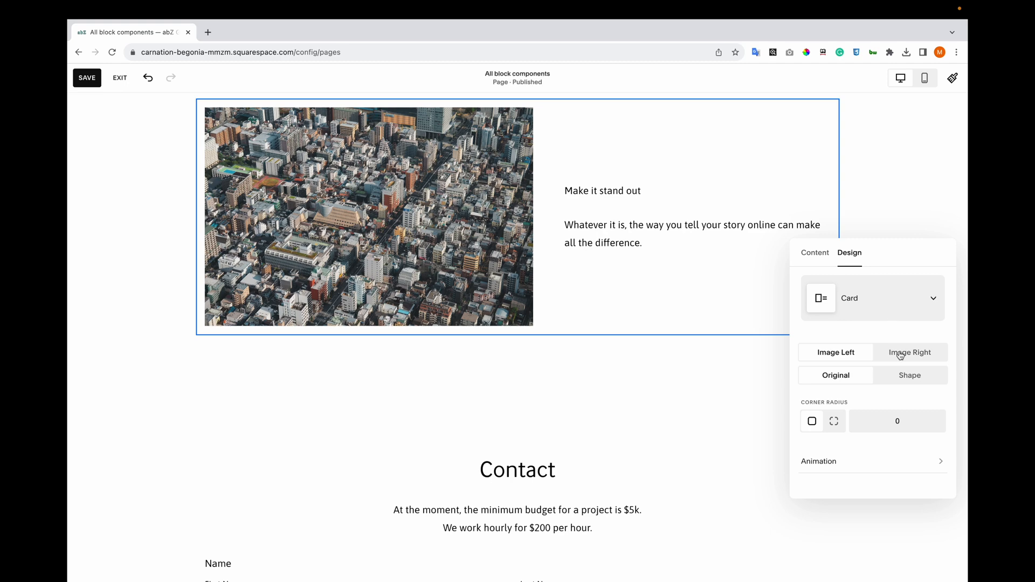
Try the card's image on the right, return it to the left, and apply the Shape crop.
left_click(900, 354)
left_click(857, 357)
left_click(910, 375)
Switch the image block to the Overlap layout and set the image back to its Original form.
left_click(878, 312)
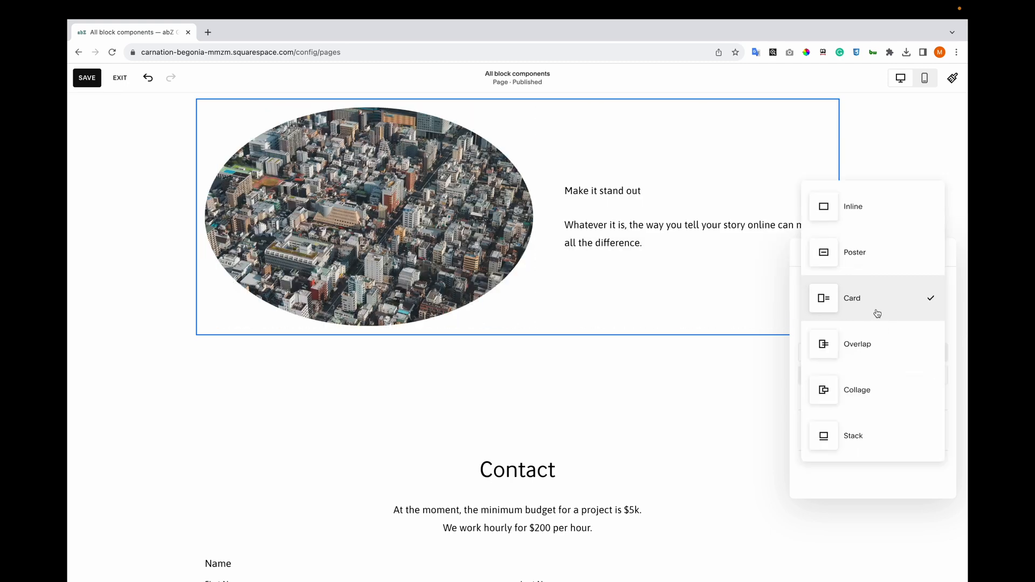
left_click(867, 345)
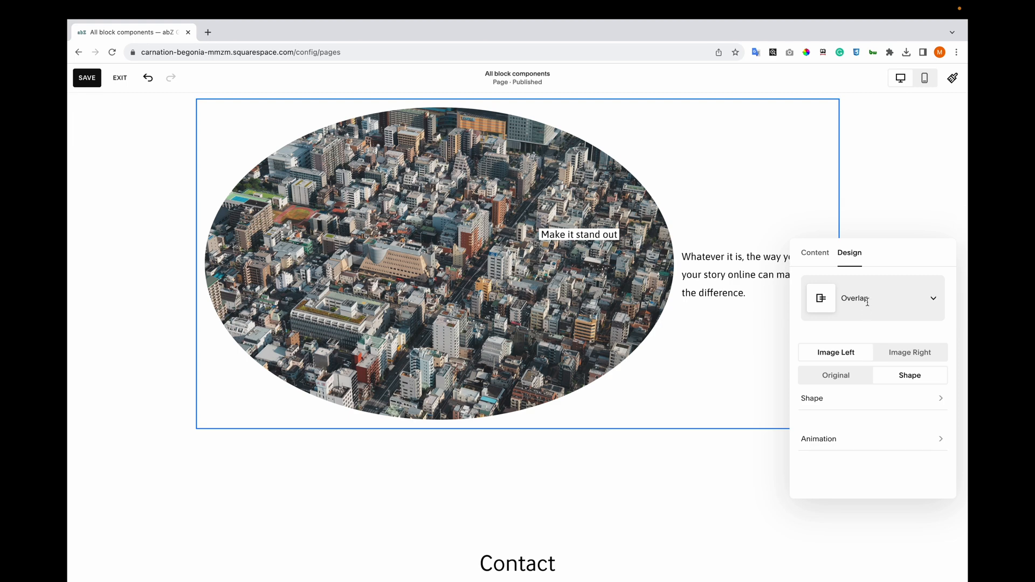
left_click(850, 375)
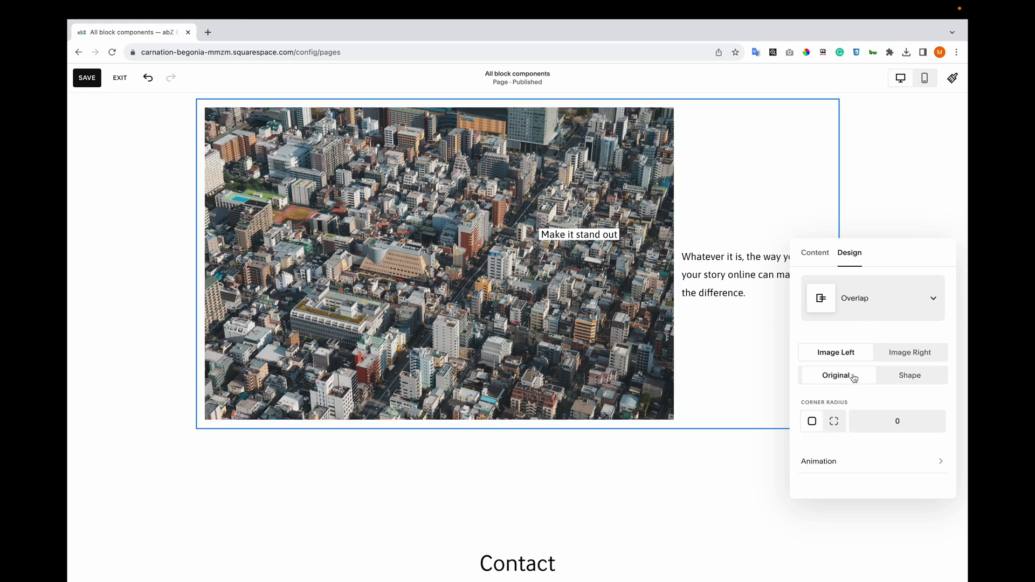
Try the Collage and Stack layouts on the image block, and set its layout to Card.
left_click(865, 308)
left_click(863, 346)
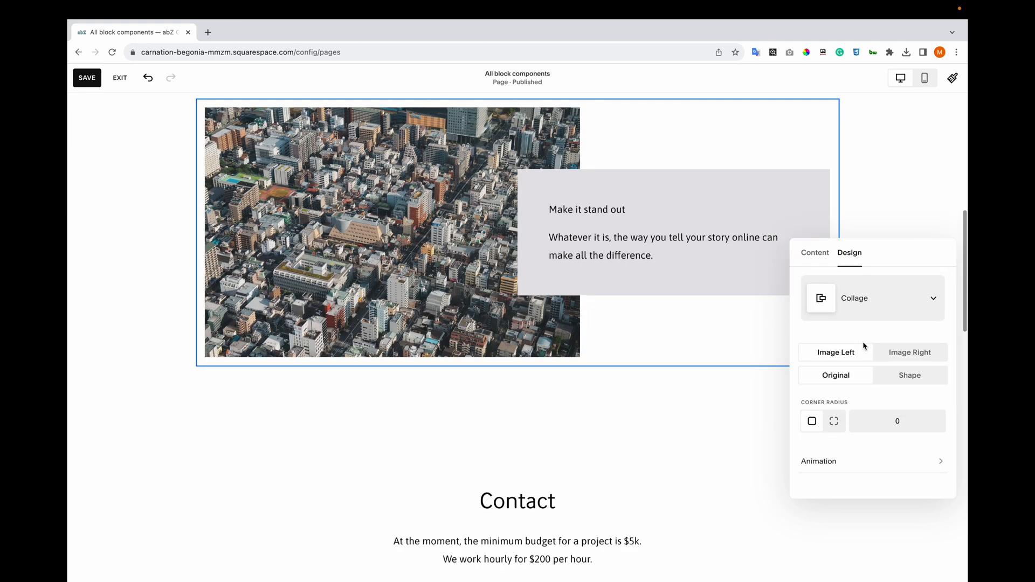
left_click(880, 303)
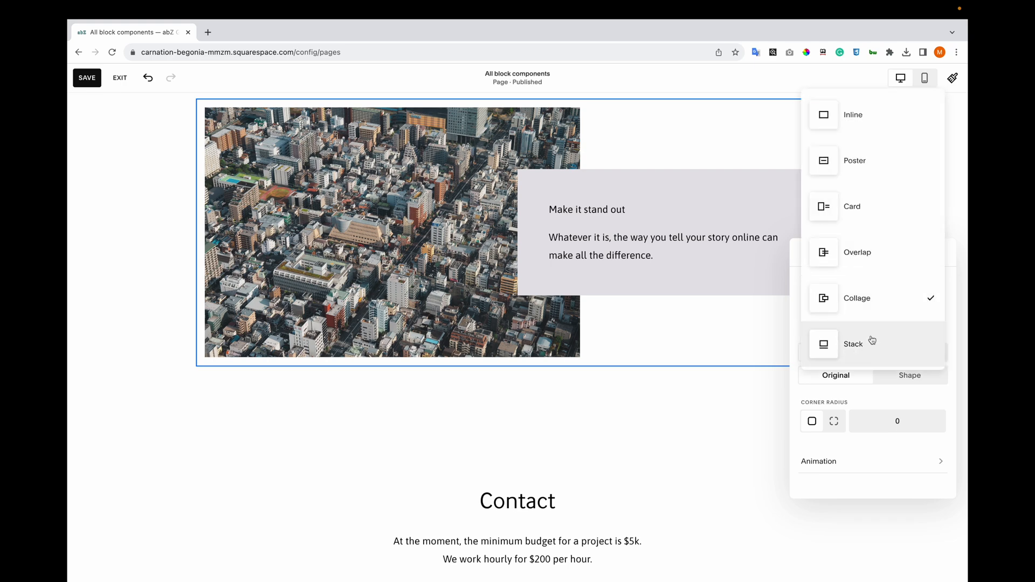
left_click(871, 339)
left_click(877, 311)
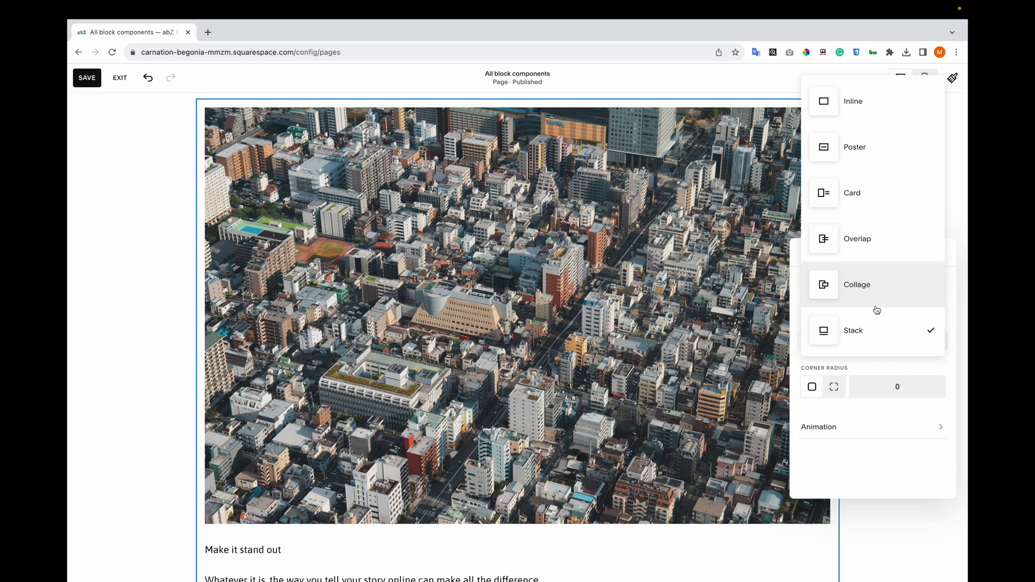
left_click(865, 208)
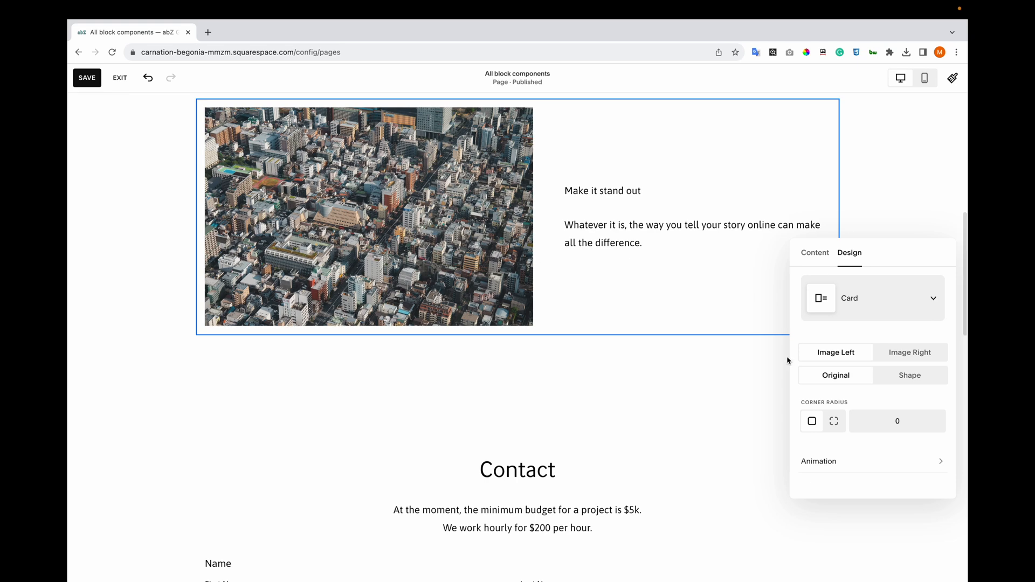
Compare the individual and uniform corner radius modes, and set a uniform corner radius of 10 on the card image.
left_click(835, 423)
left_click(811, 421)
left_click(834, 422)
left_click(812, 422)
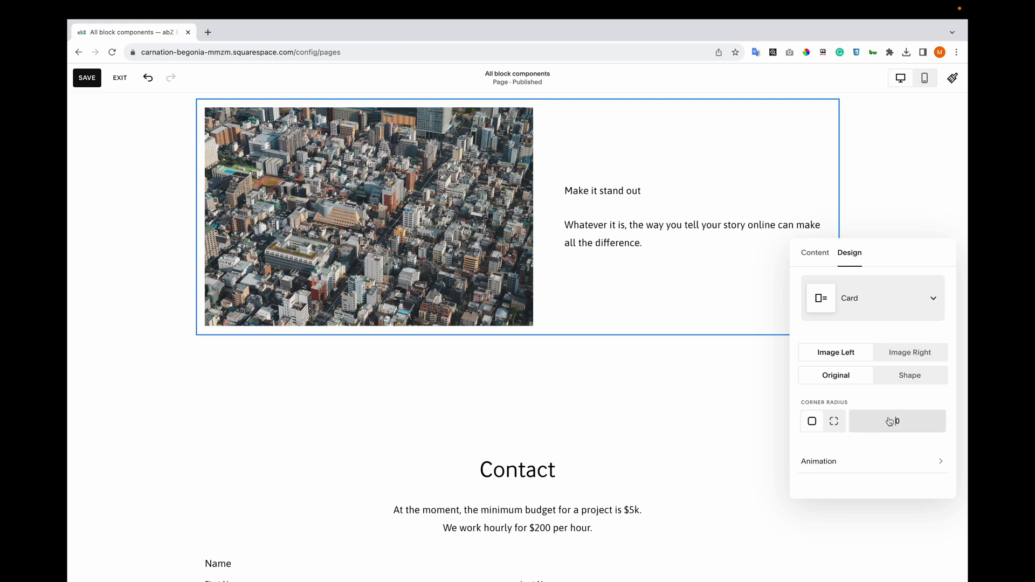
left_click_drag(889, 423, 896, 421)
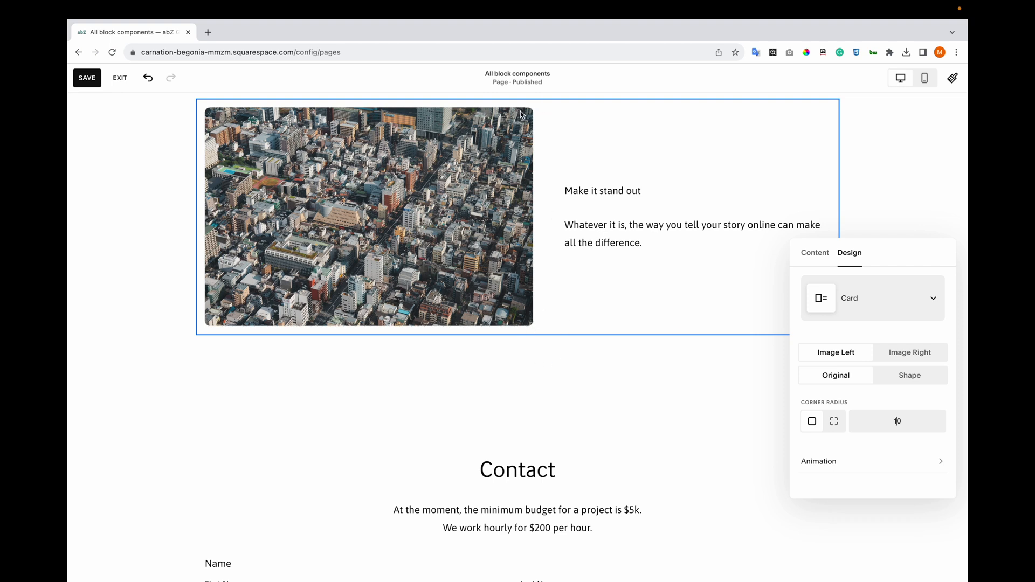
Try the Fade In animation on the image block, set it to Slide Up, and save the page.
left_click(862, 460)
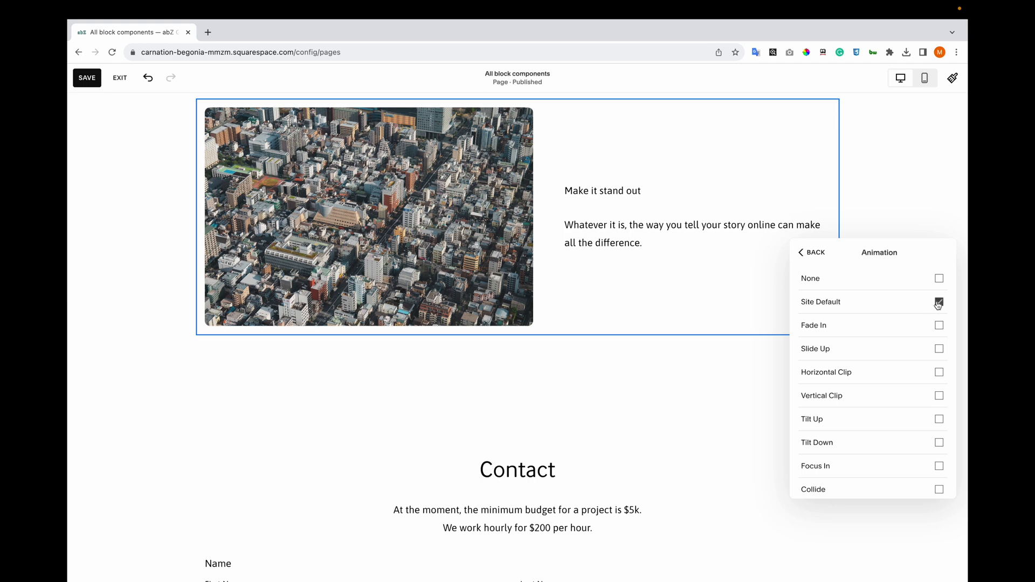
scroll(887, 396, "down", 3)
scroll(888, 396, "up", 3)
left_click(939, 325)
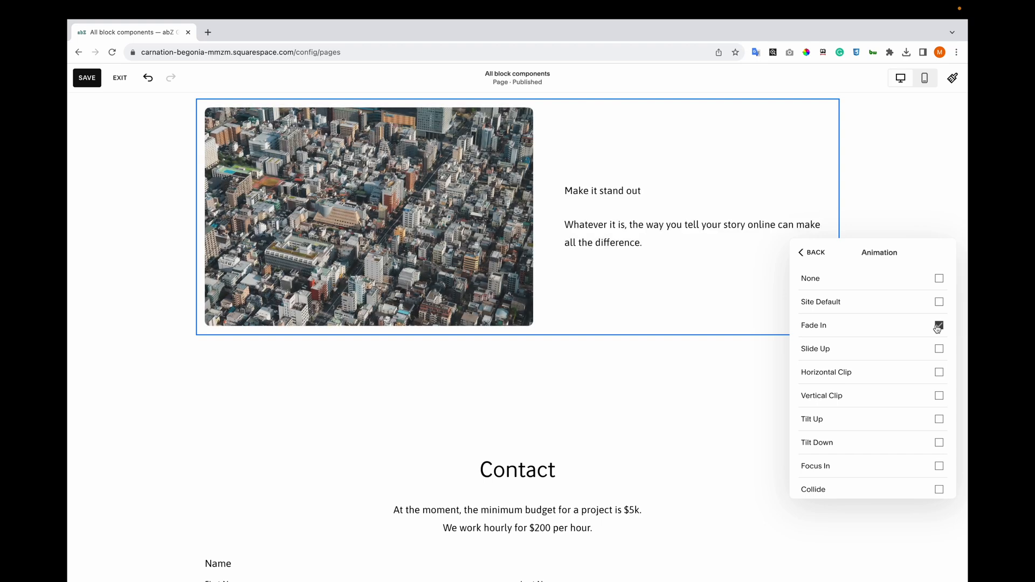
left_click(940, 349)
left_click(713, 367)
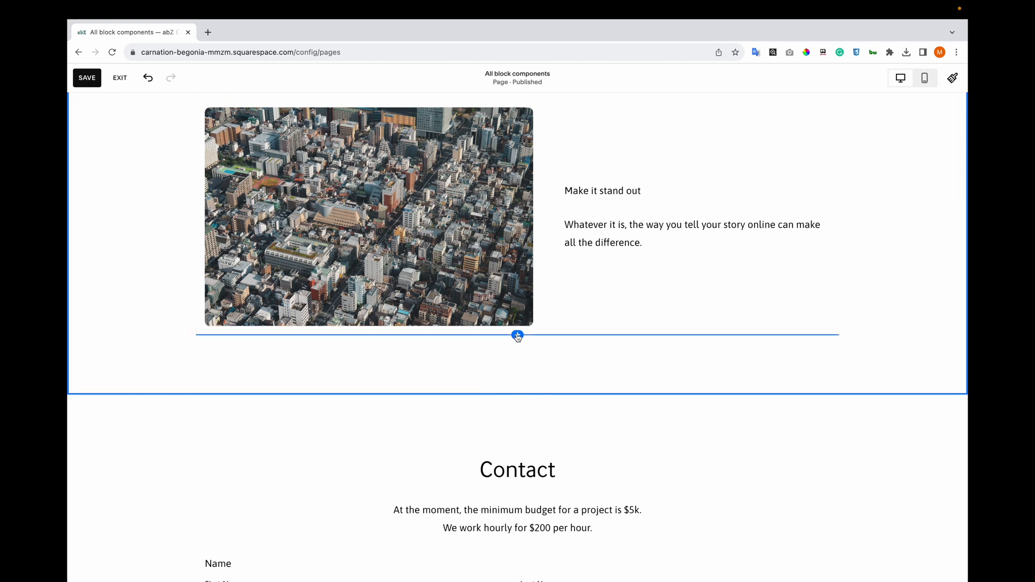
left_click(88, 79)
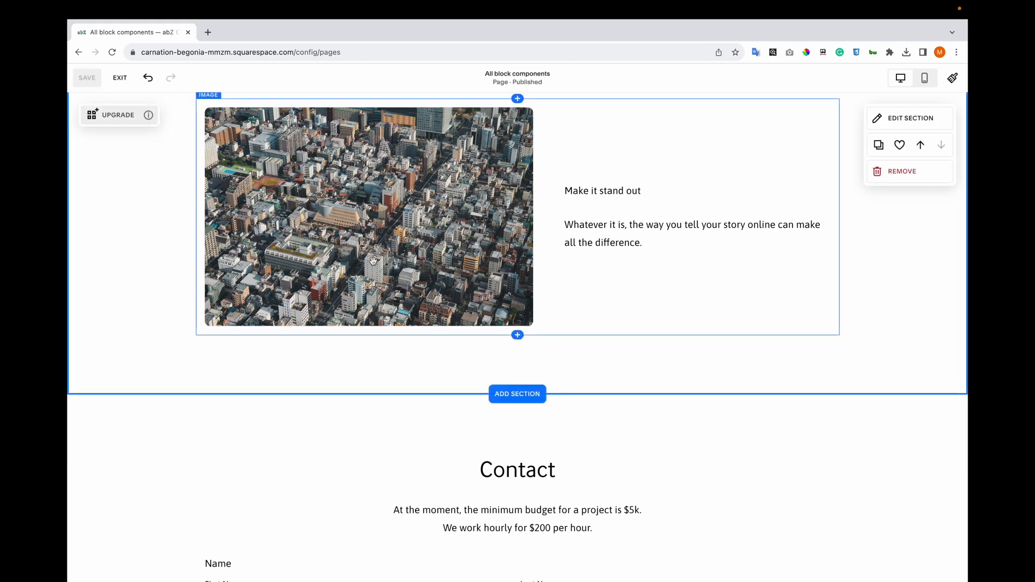
Add a button block below the image card and review its available button styles, keeping Primary Button.
left_click(518, 336)
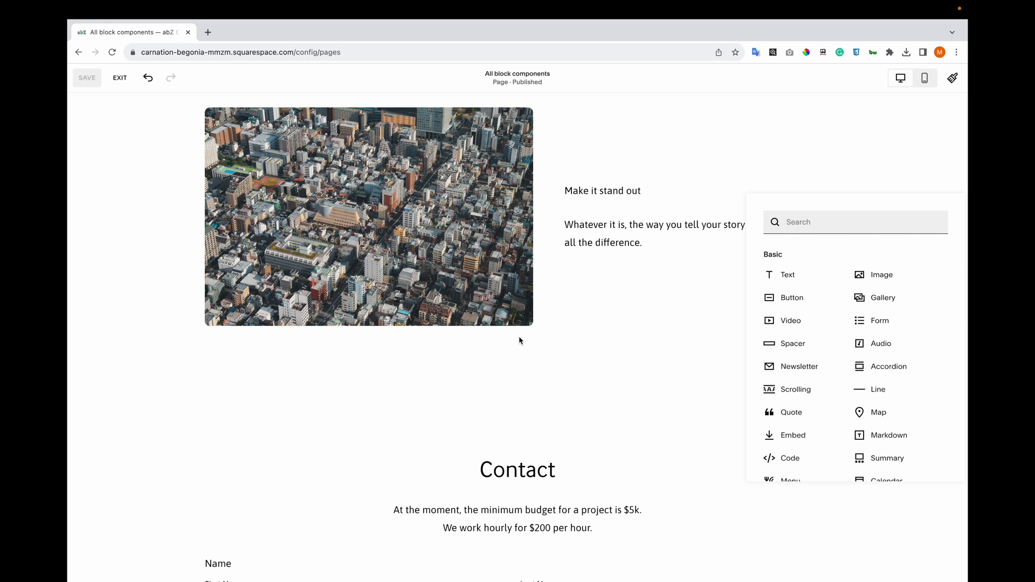
left_click(804, 302)
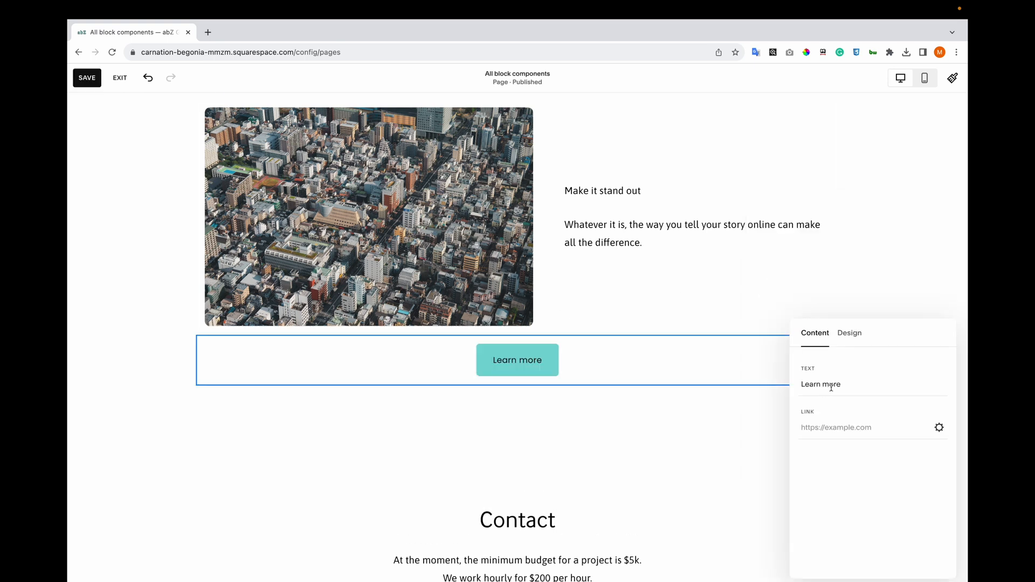
left_click(849, 334)
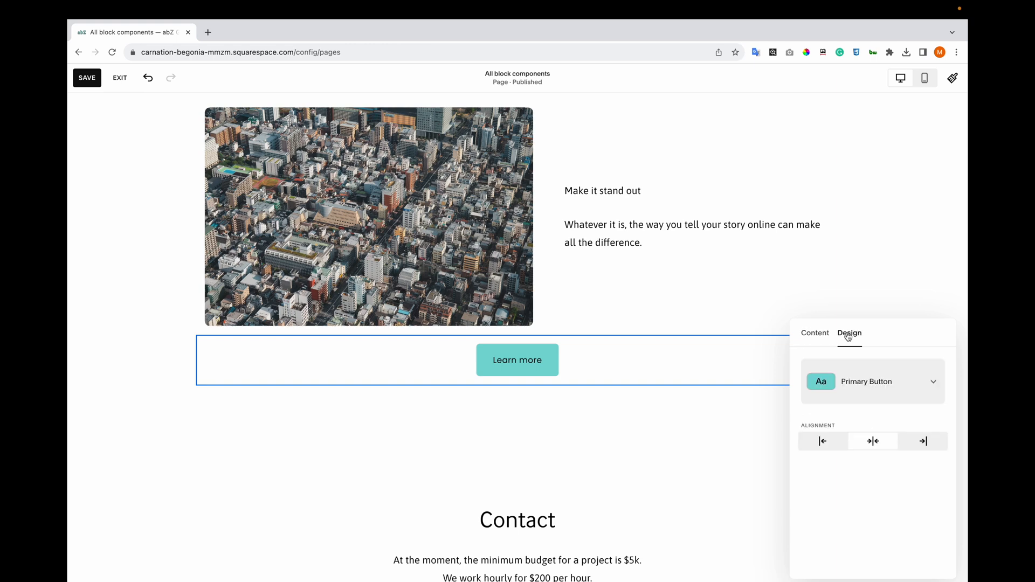
left_click(881, 384)
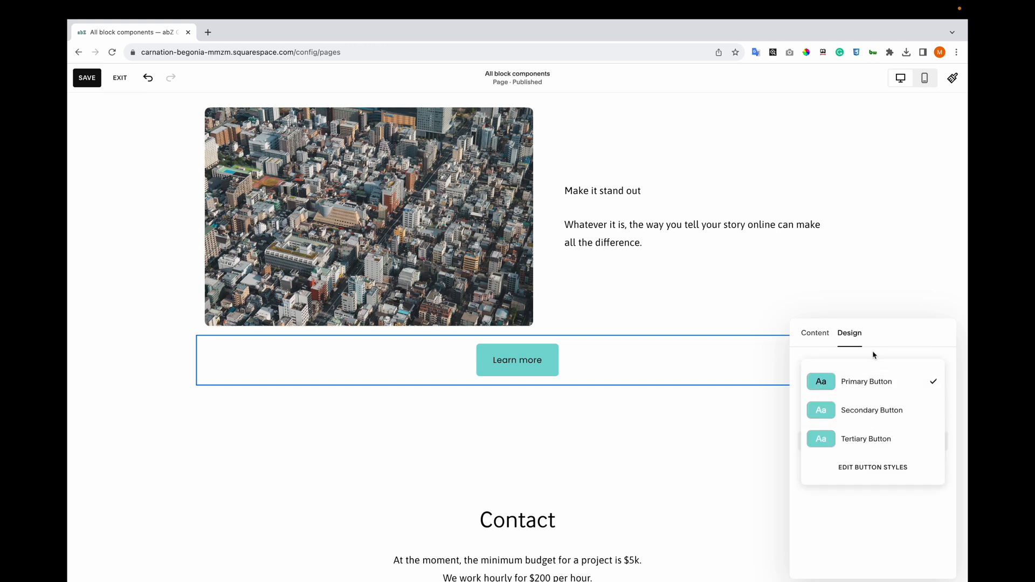
left_click(875, 356)
Try left and right alignment on the button, and return it to center alignment.
left_click(823, 441)
left_click(873, 434)
left_click(923, 434)
left_click(868, 435)
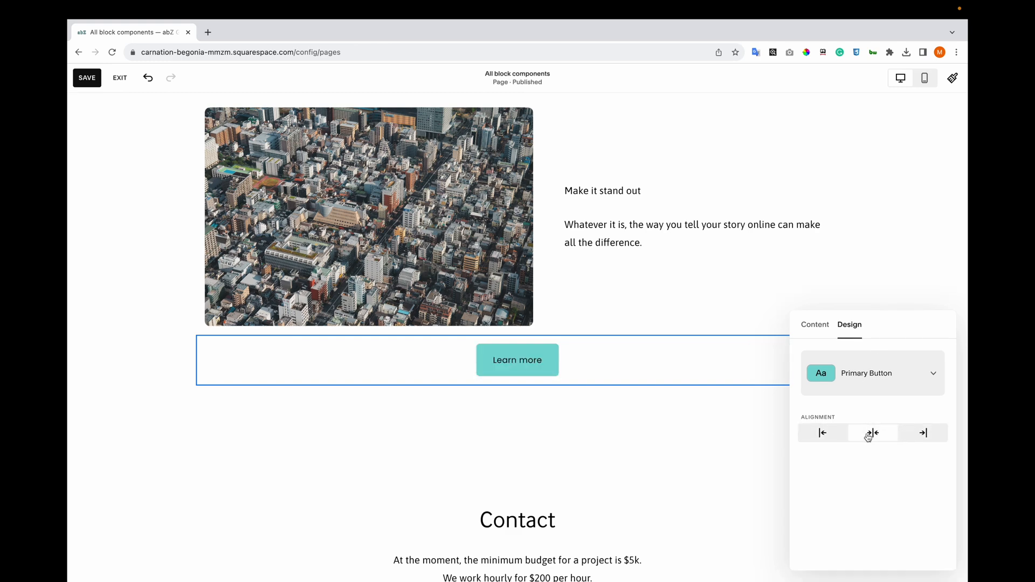
Enter / as the button's link and browse the site pages offered as link targets.
left_click(823, 327)
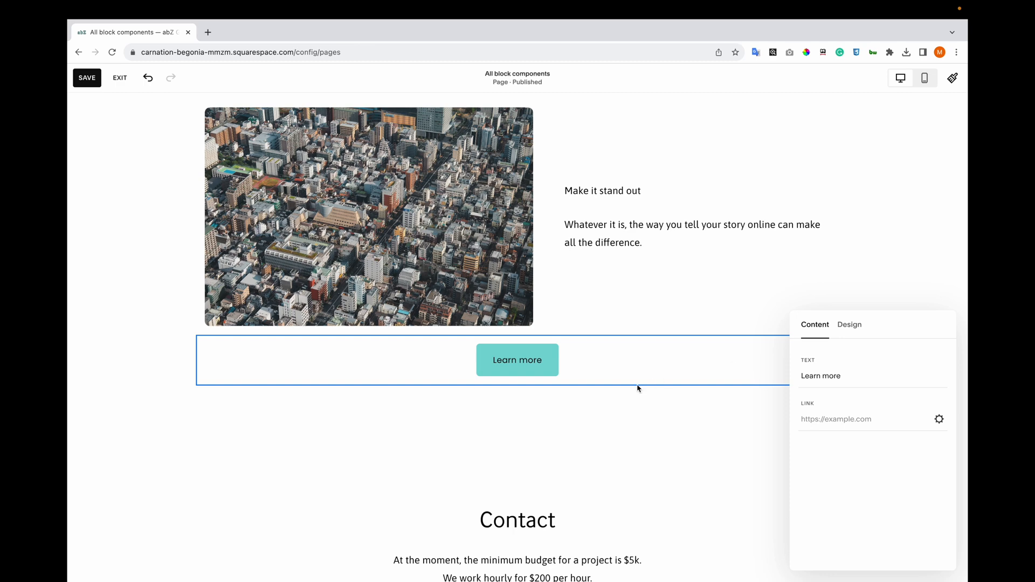
left_click(813, 419)
type("/")
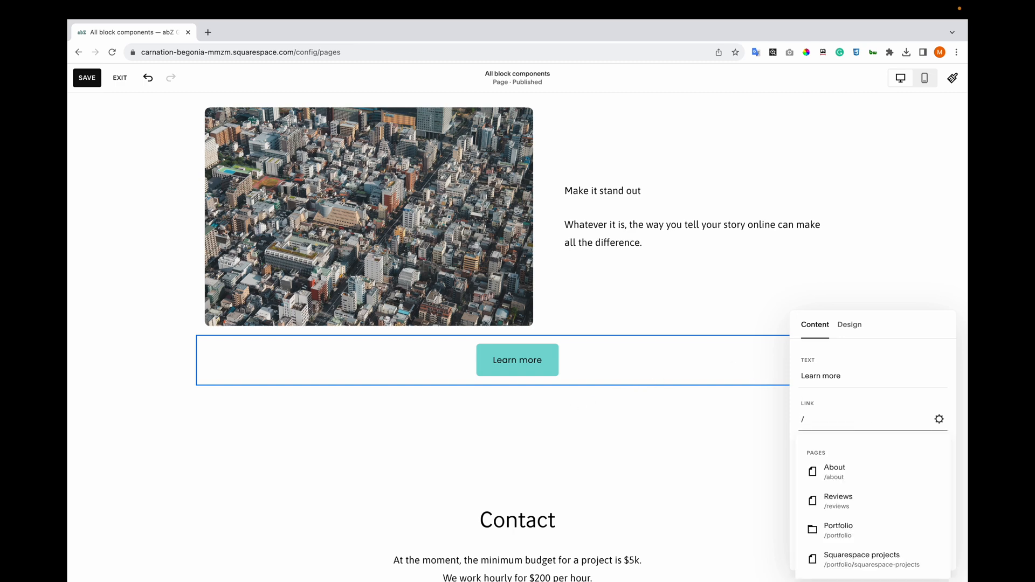
scroll(822, 492, "down", 5)
scroll(822, 493, "up", 5)
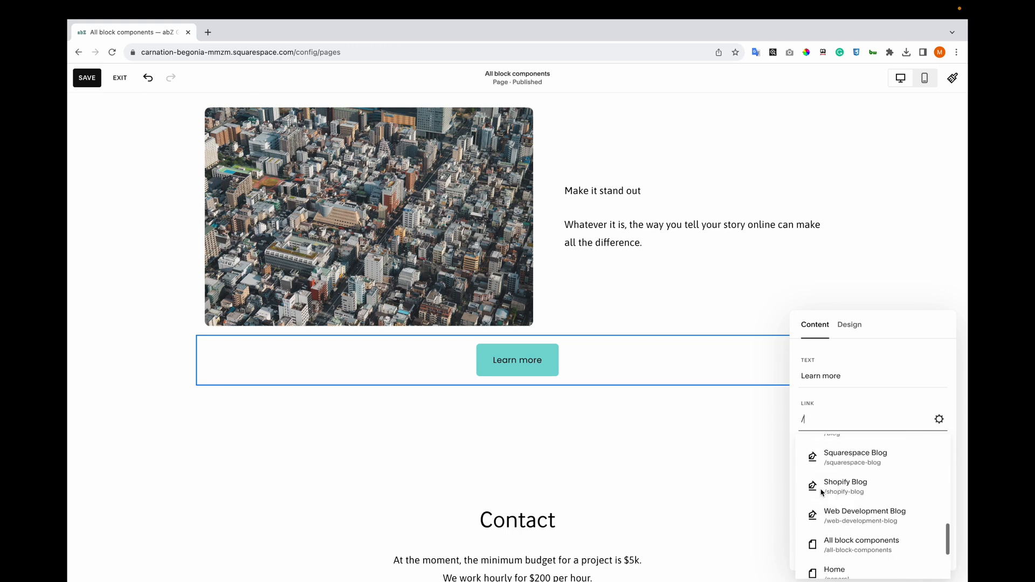
left_click(713, 432)
Reopen the button's settings and review the link types available in its Link Editor.
double_click(573, 373)
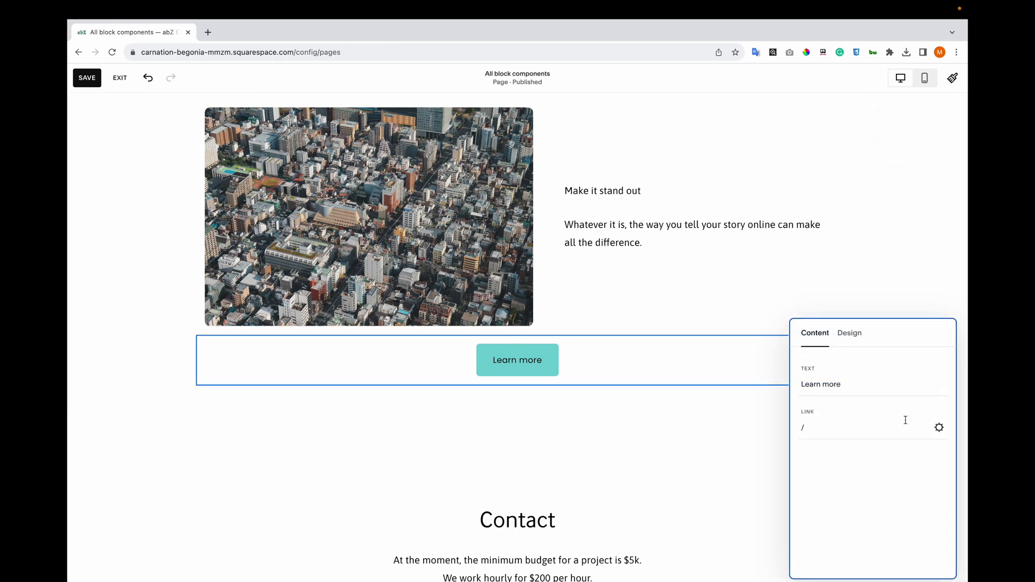
left_click(938, 428)
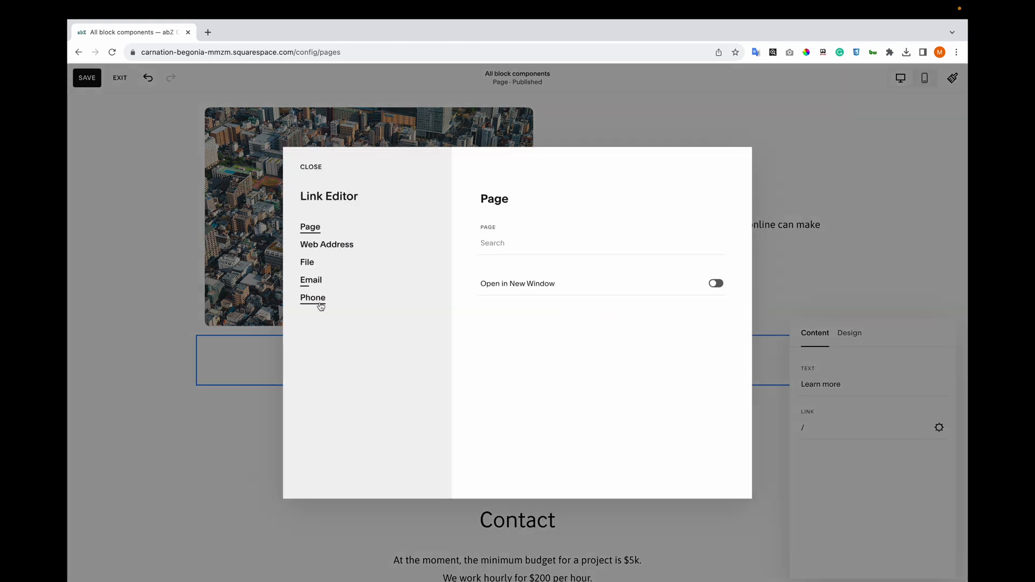
left_click(311, 168)
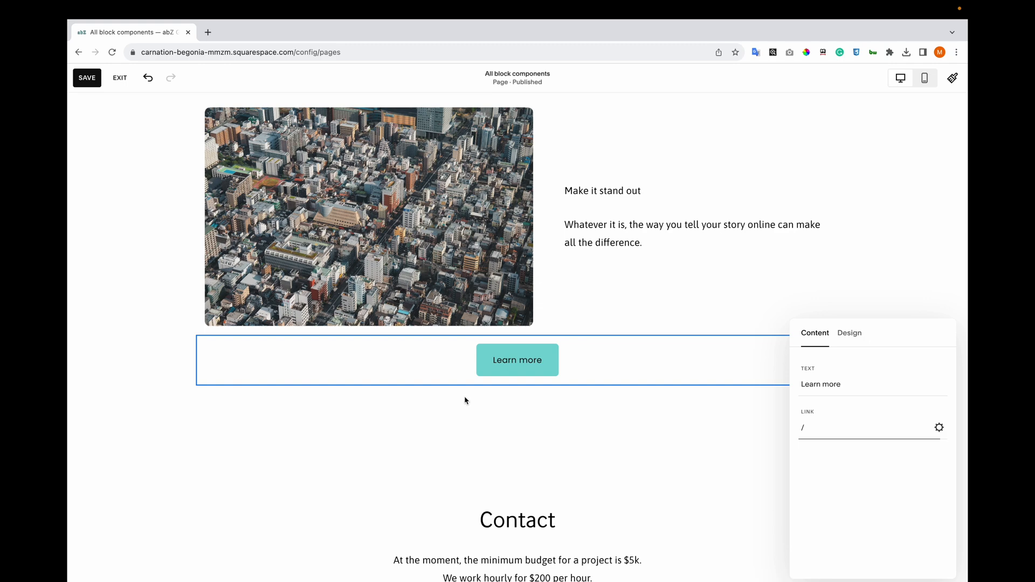
left_click(465, 400)
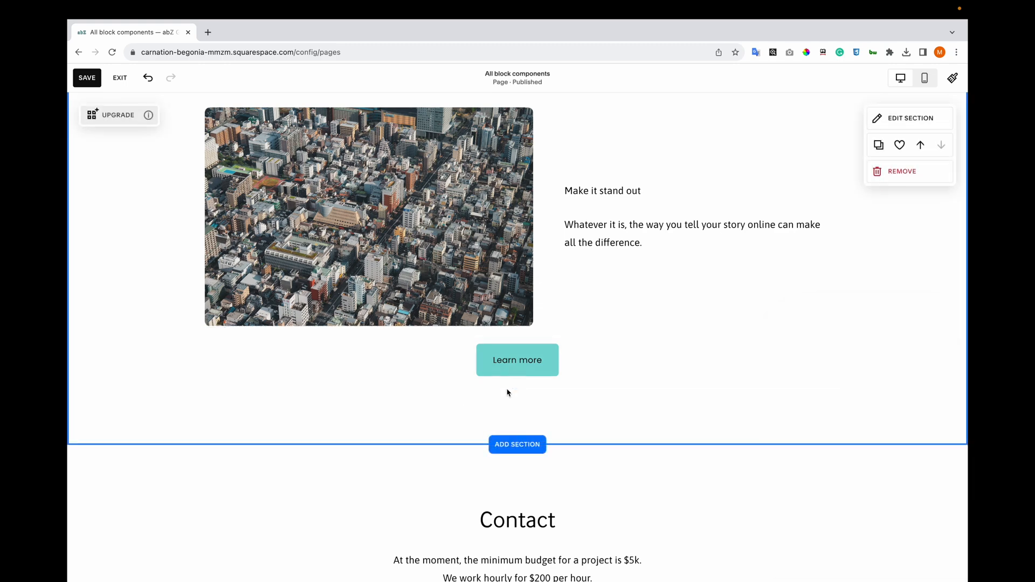
Add a gallery block below the Learn more button.
mouse_move(517, 386)
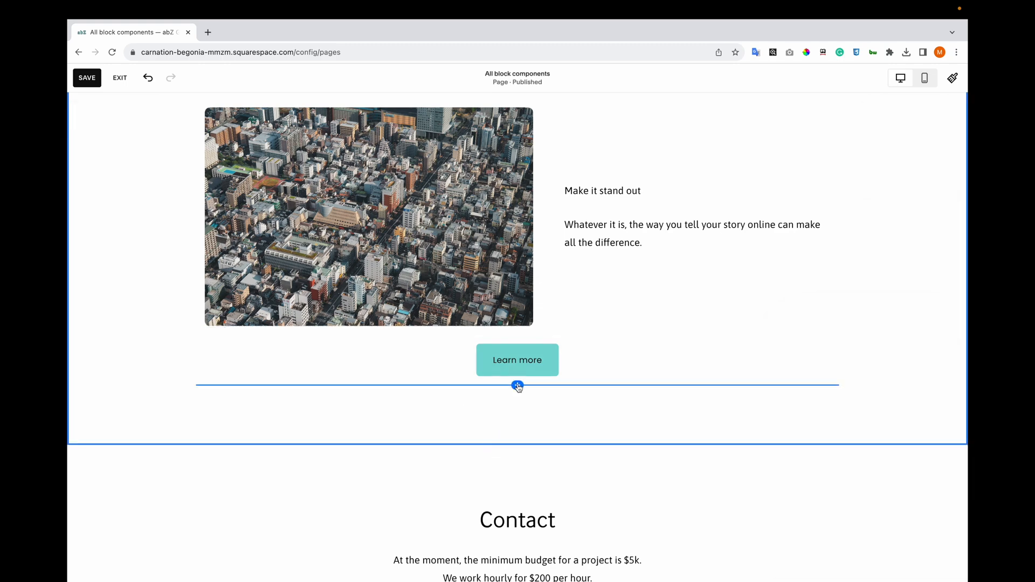
left_click(517, 386)
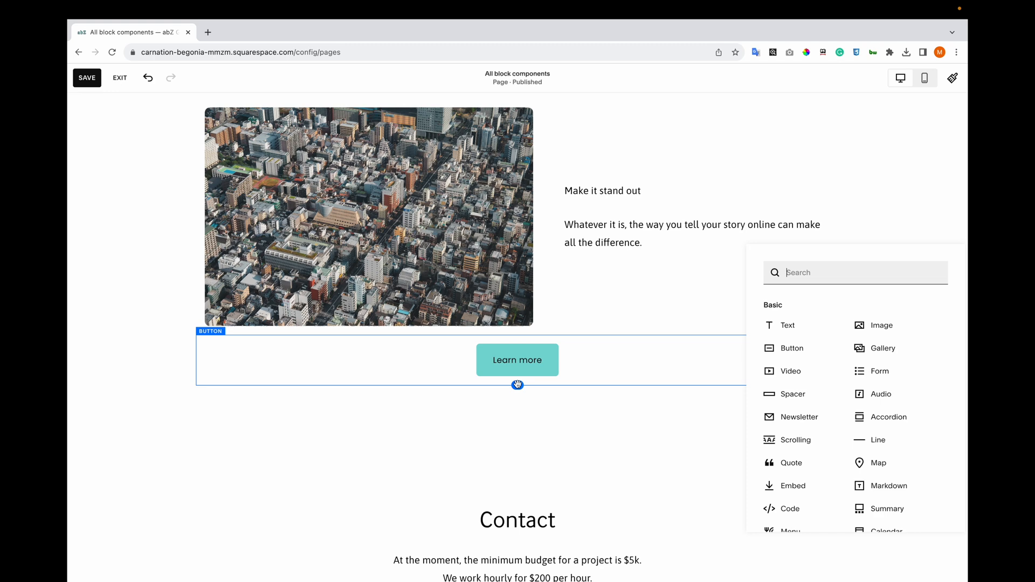
left_click(875, 348)
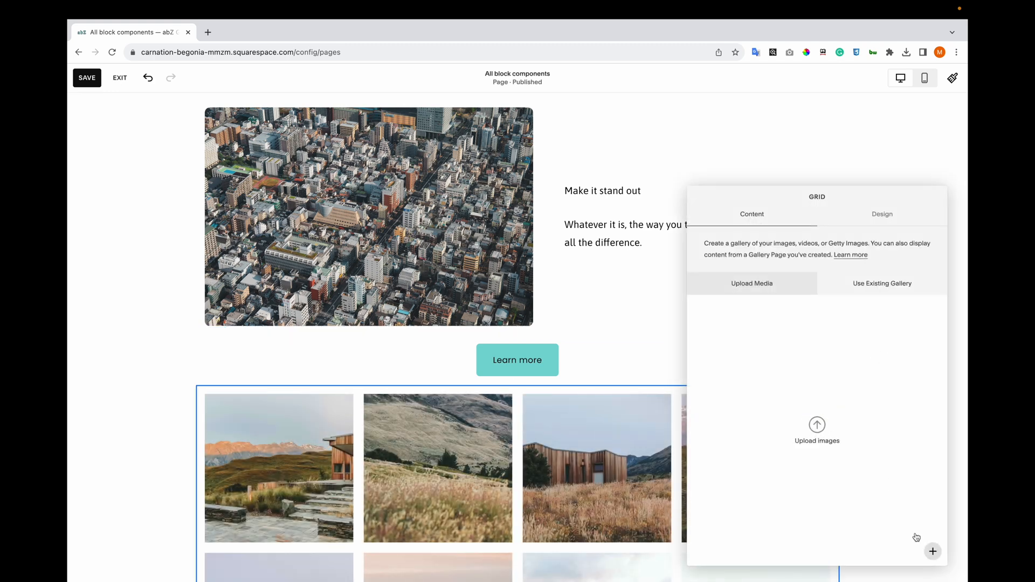
Add the YouTube video "Unboxing and testing Trust GXT 255+ Onix Microphone" to the gallery with the description text "Description".
left_click(933, 552)
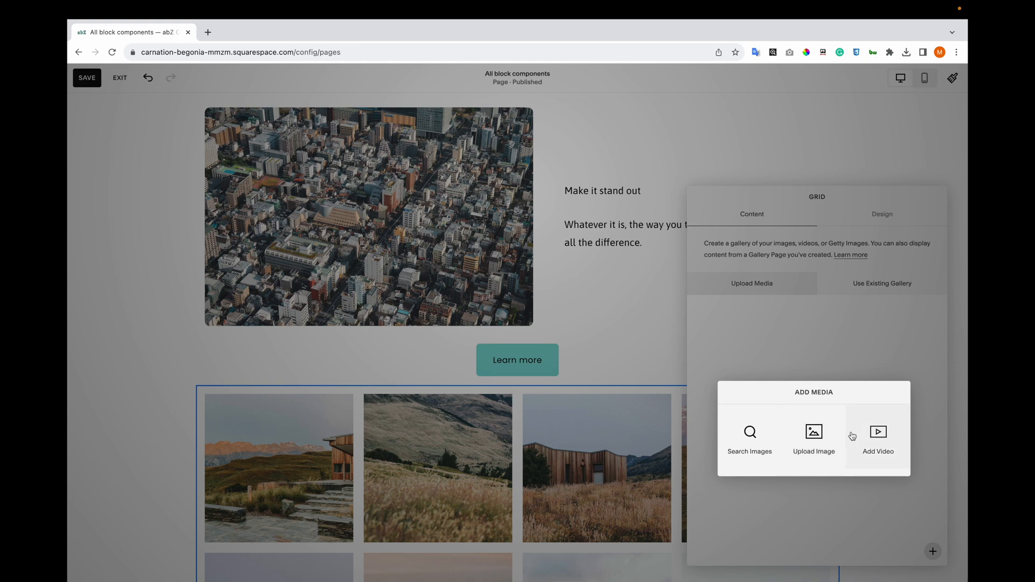
left_click(879, 436)
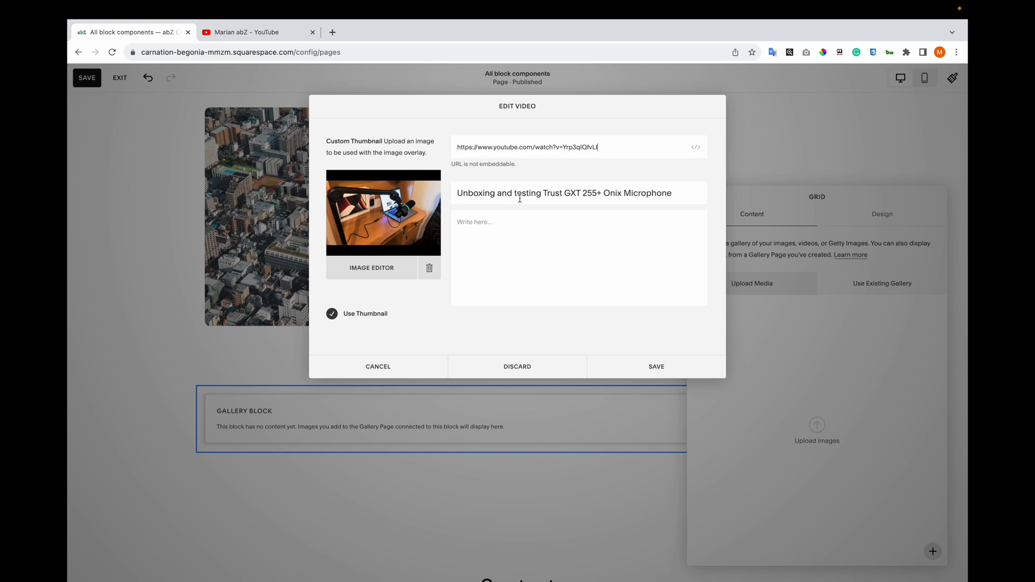
left_click(505, 229)
type("escription")
left_click(647, 366)
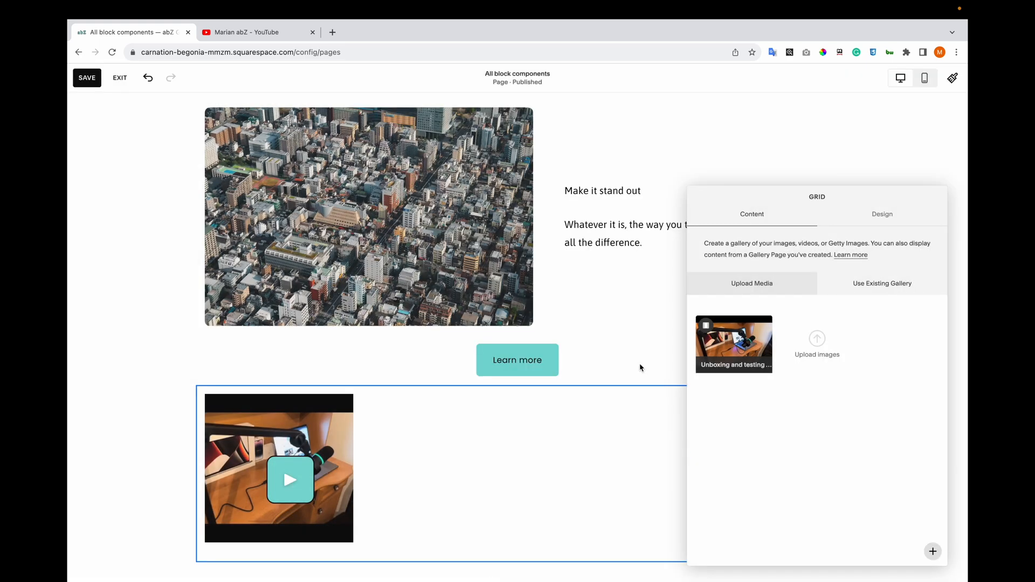
Add the free stock image of the lake between dark mountains to the gallery.
left_click(933, 551)
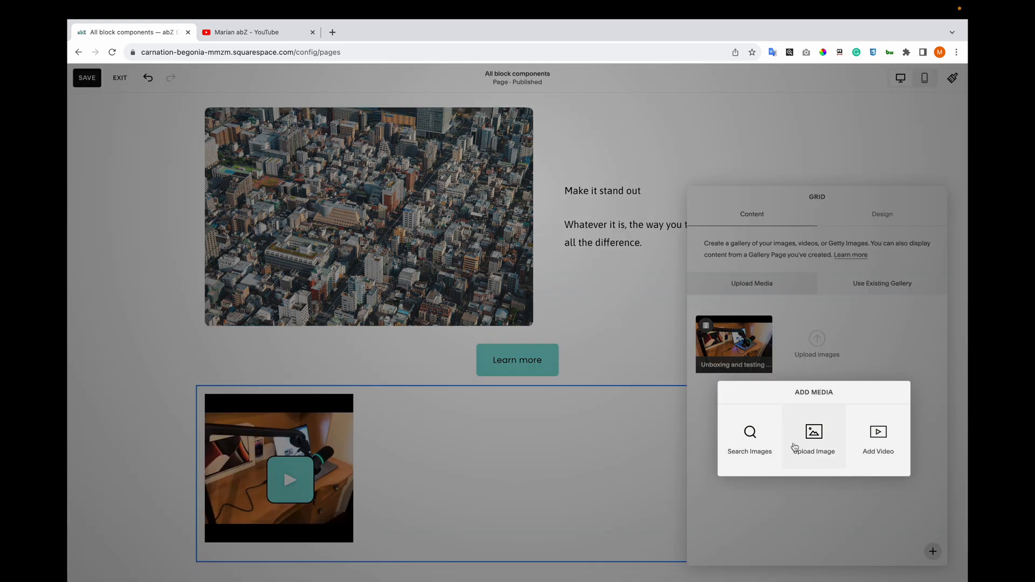
left_click(755, 441)
left_click(618, 292)
left_click(655, 391)
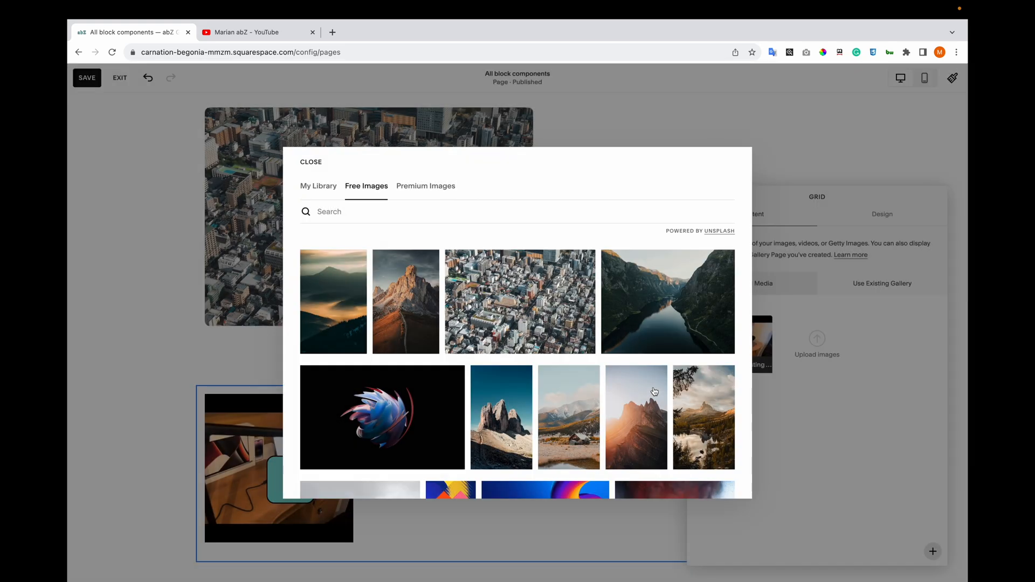
left_click(682, 367)
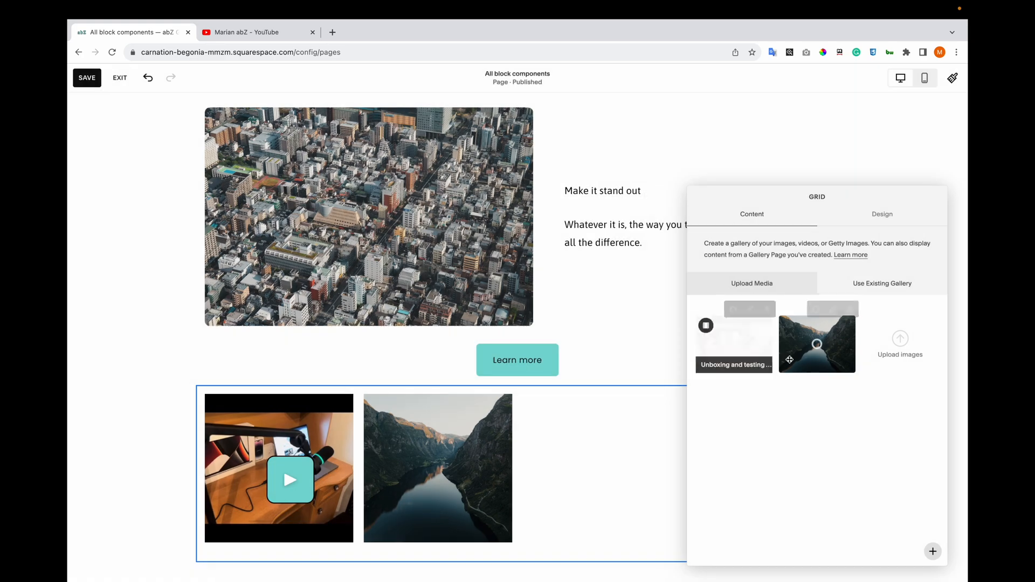
Add the free stock image of the rocky peak with a winding trail to the gallery.
left_click(933, 551)
left_click(749, 441)
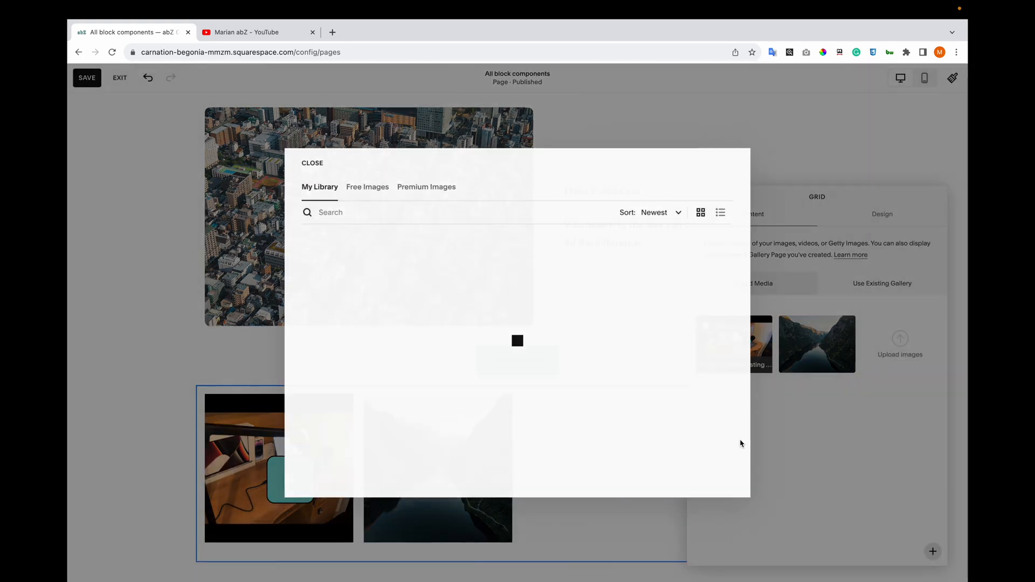
left_click(372, 188)
left_click(413, 288)
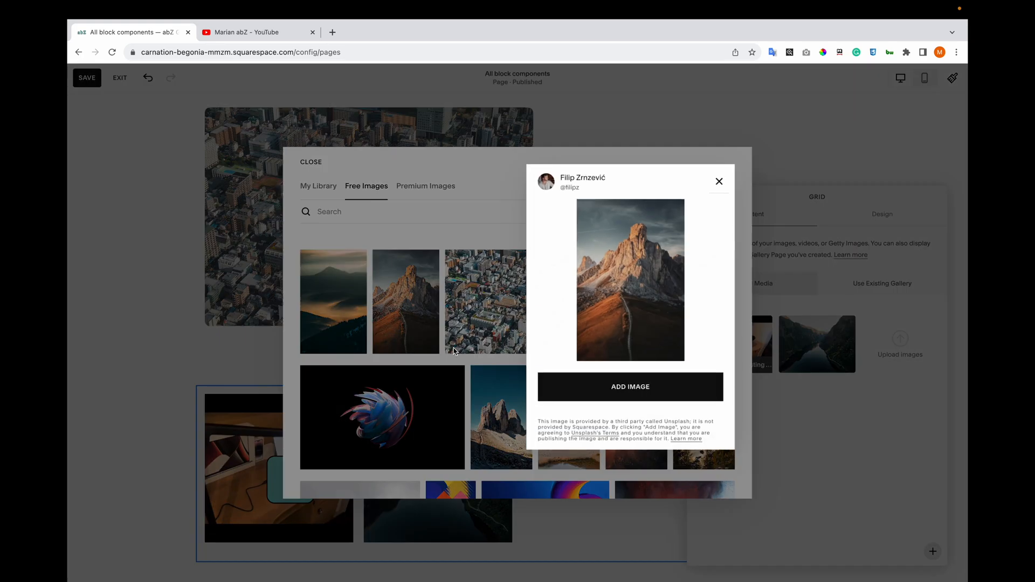
left_click(607, 387)
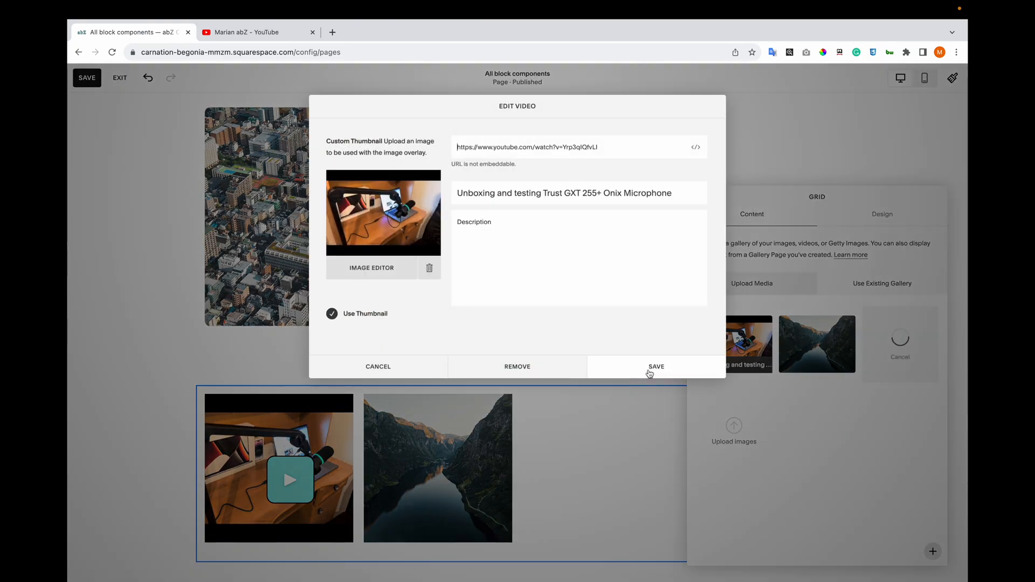
left_click(649, 372)
Add the stock image of the sunlit, hazy mountain peak as the gallery's fourth item.
left_click(768, 453)
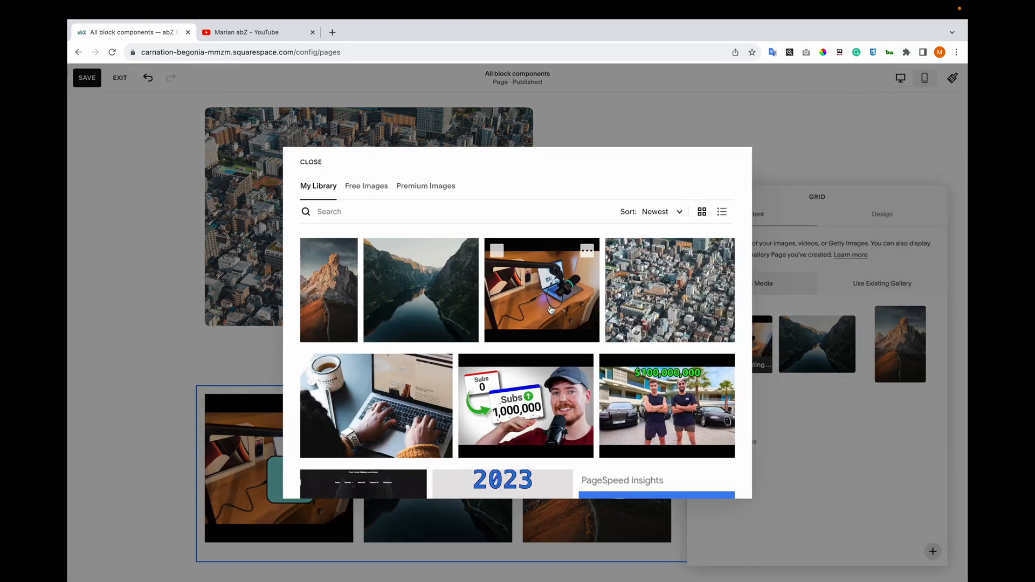
left_click(414, 188)
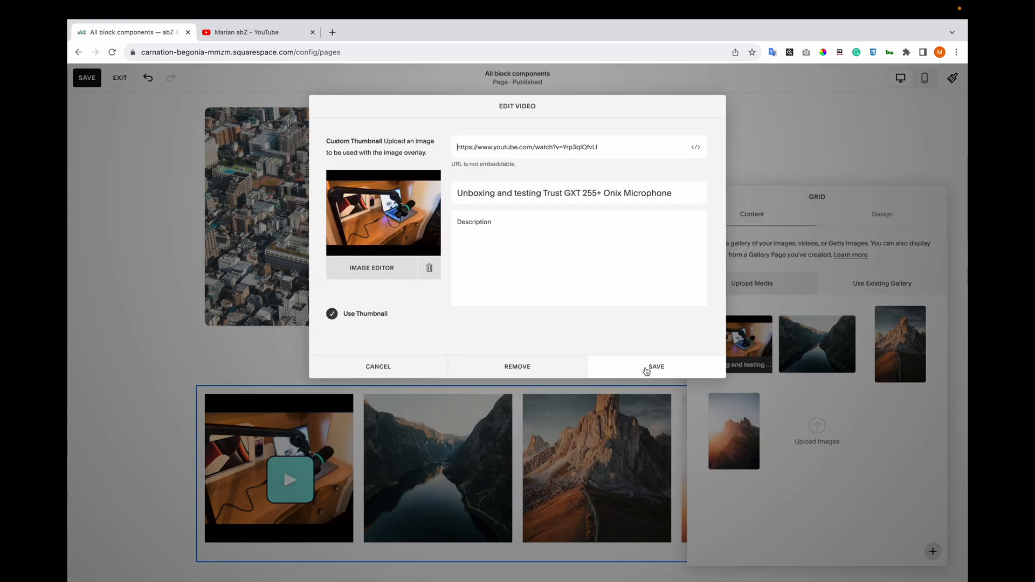
left_click(646, 370)
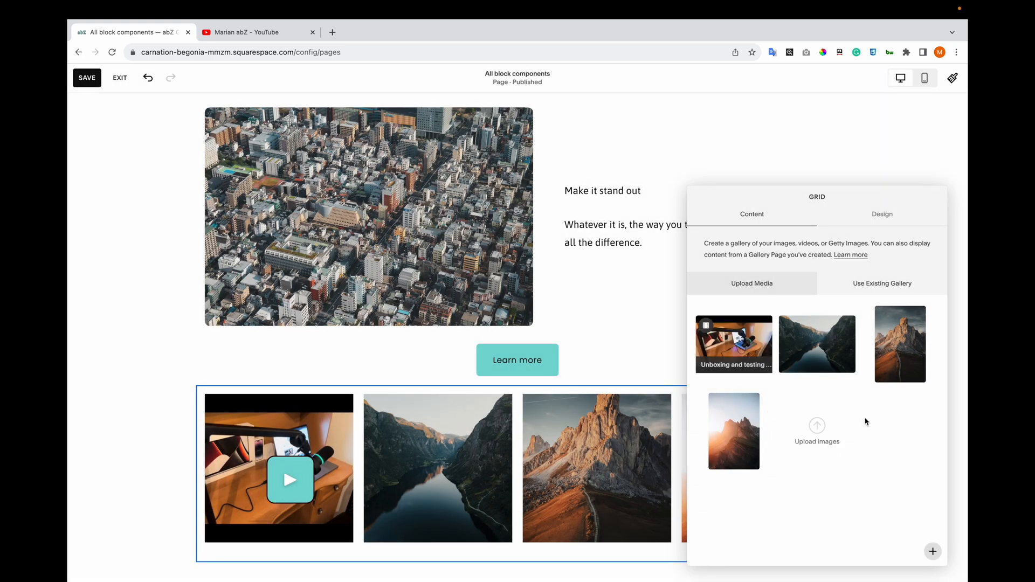
Turn on Show Title and Lightbox in the gallery's grid design settings.
scroll(633, 352, "down", 3)
scroll(633, 351, "up", 2)
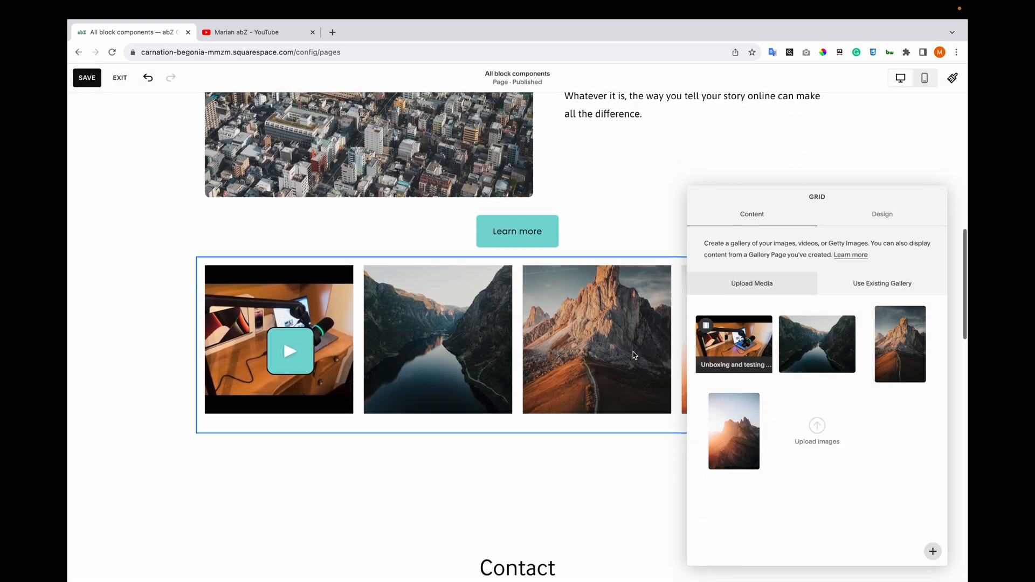
left_click_drag(856, 193, 245, 201)
left_click(261, 221)
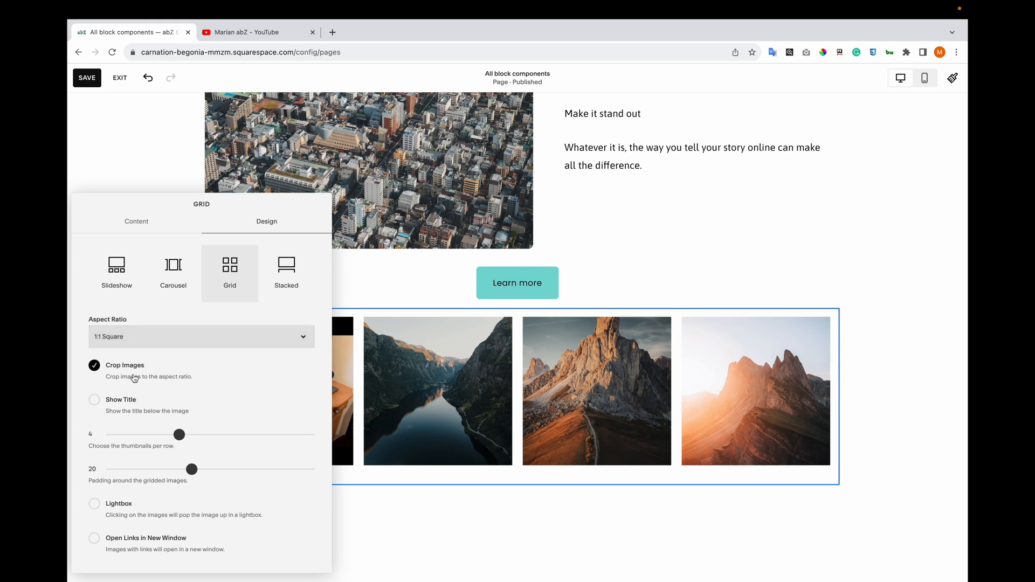
left_click(128, 404)
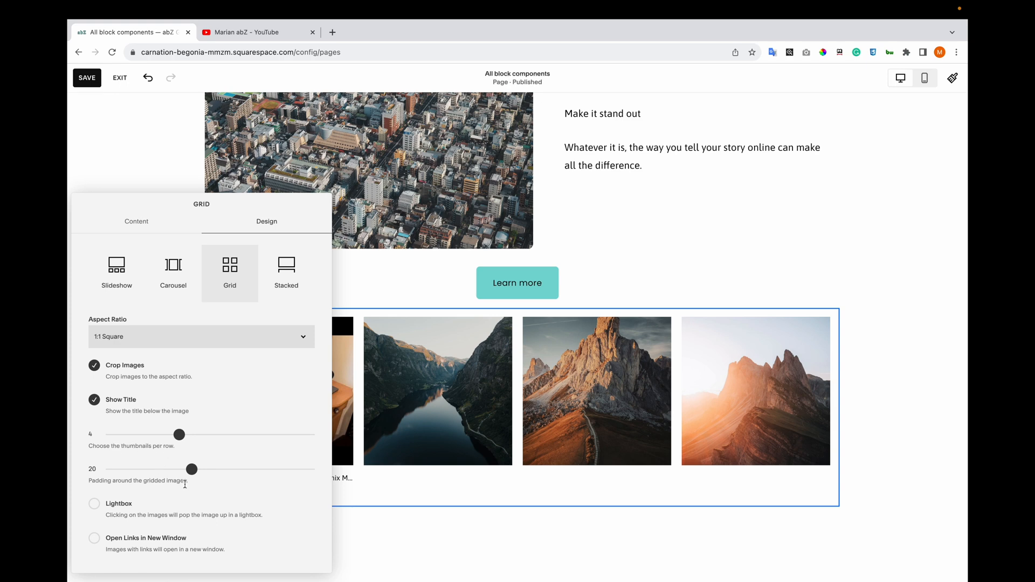
left_click(95, 505)
scroll(98, 509, "down", 2)
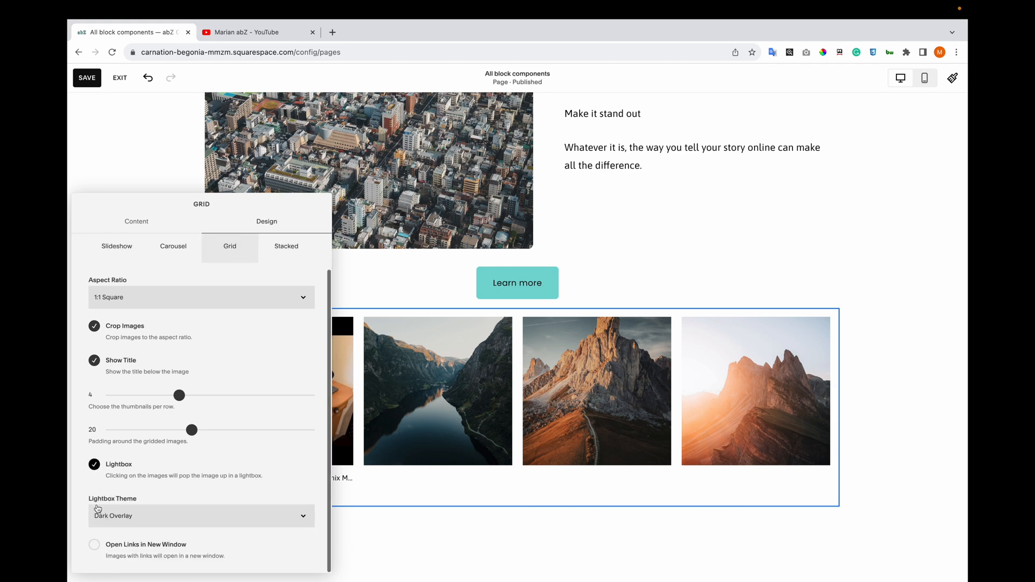
Keep the gallery's lightbox theme on Dark Overlay and save the page.
left_click(120, 517)
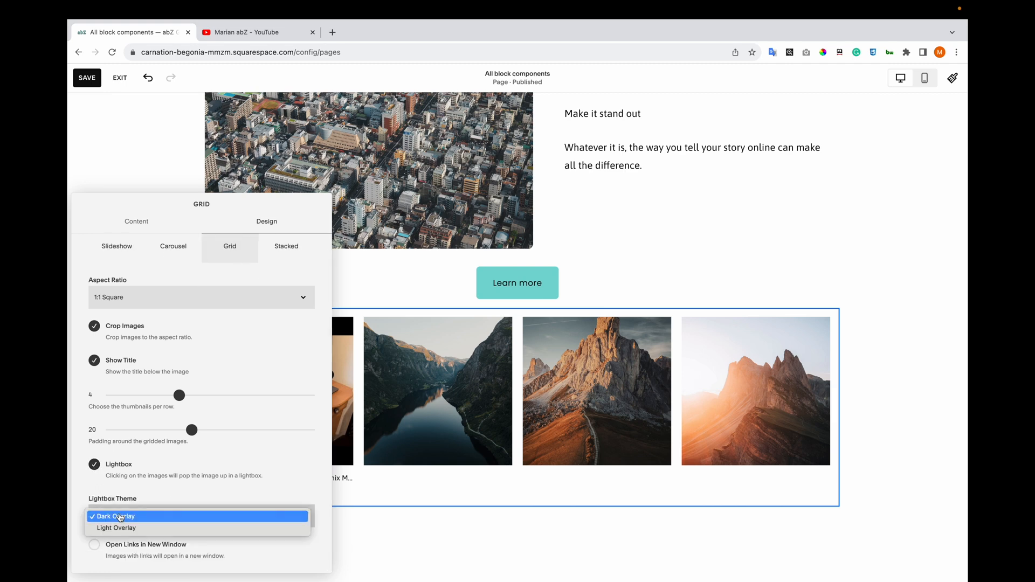
left_click(119, 517)
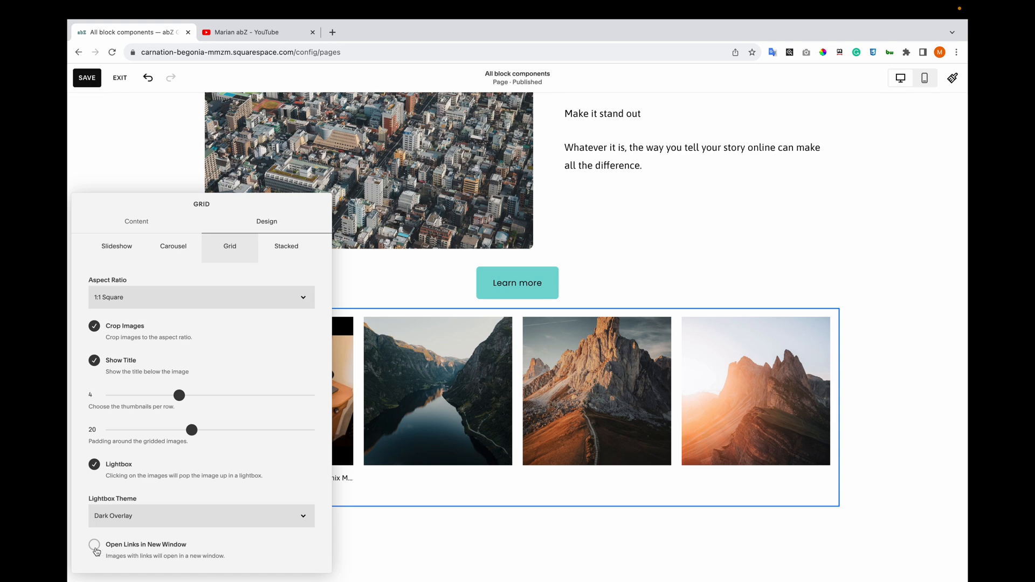
left_click(94, 545)
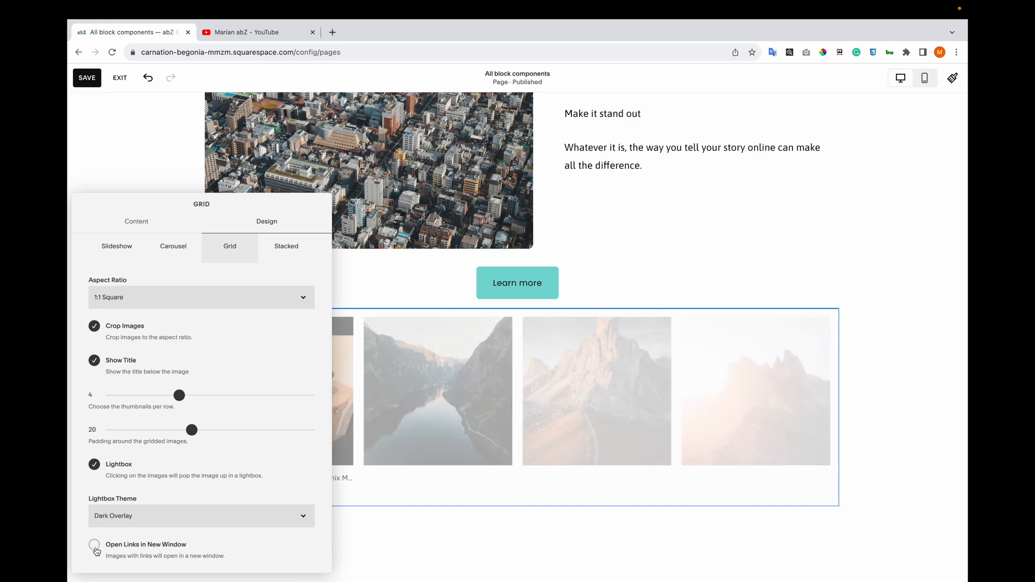
left_click(87, 78)
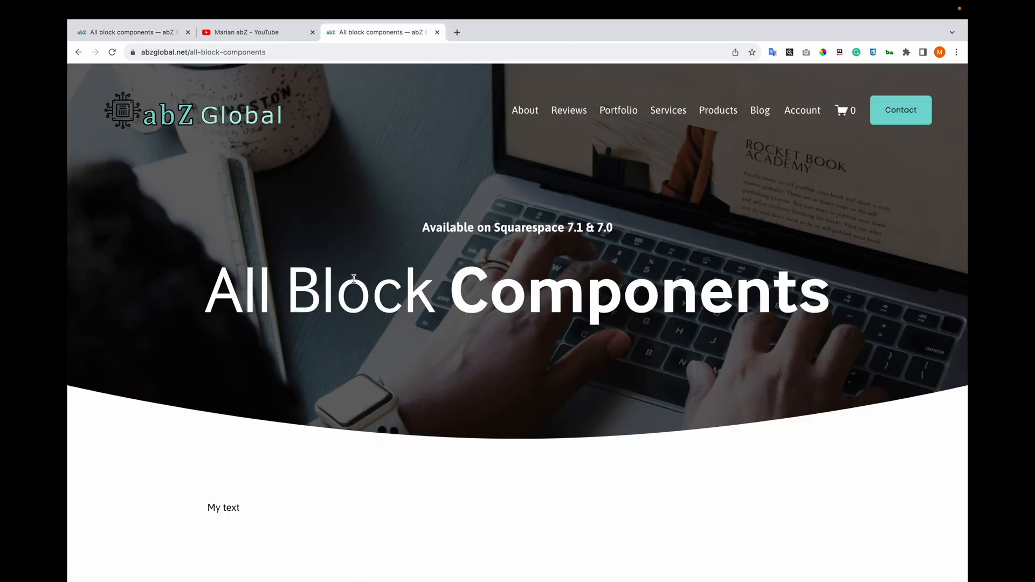
On the live page, open the gallery's microphone video in the lightbox and close it again.
scroll(354, 283, "down", 8)
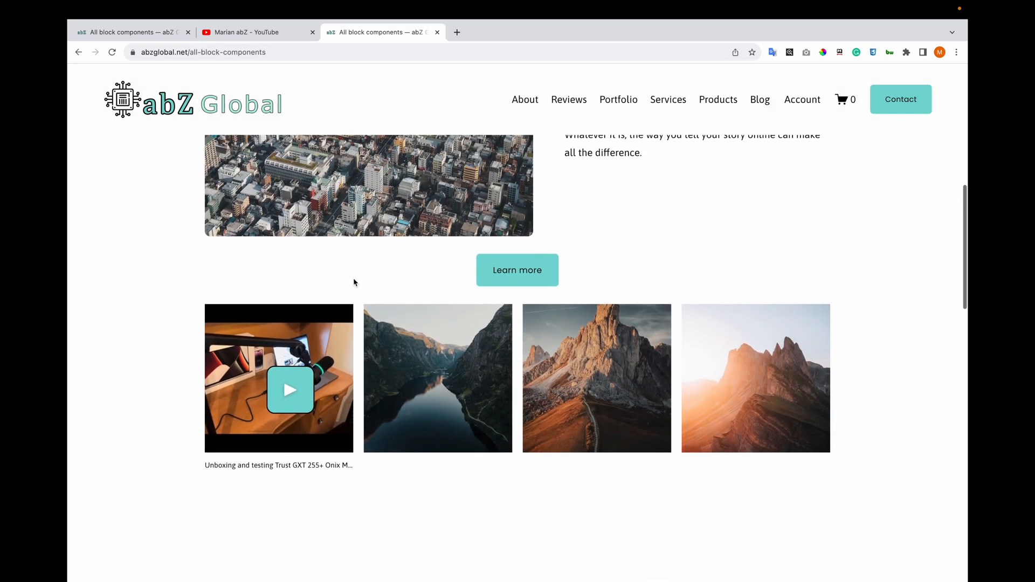
left_click(314, 365)
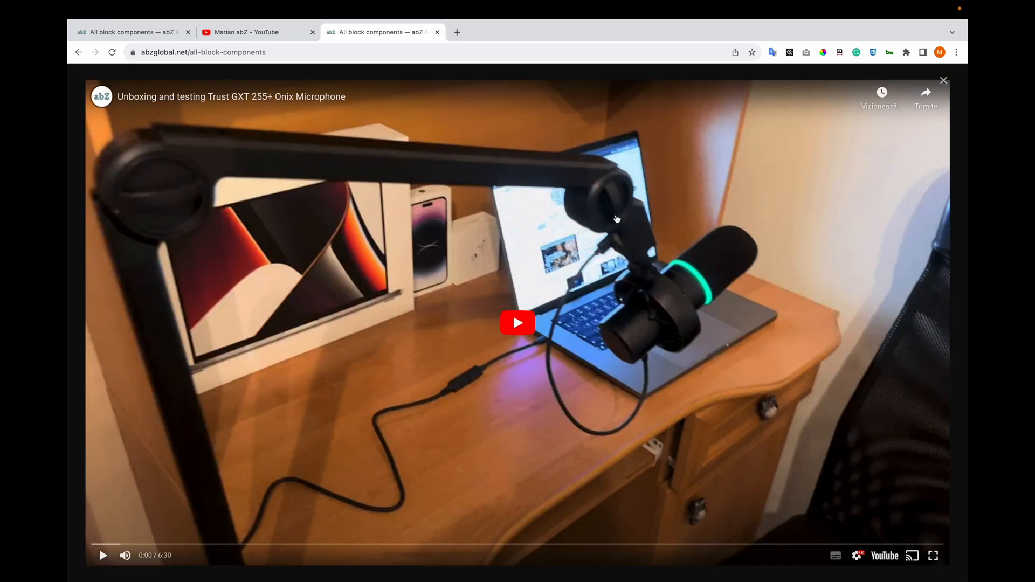
left_click(943, 81)
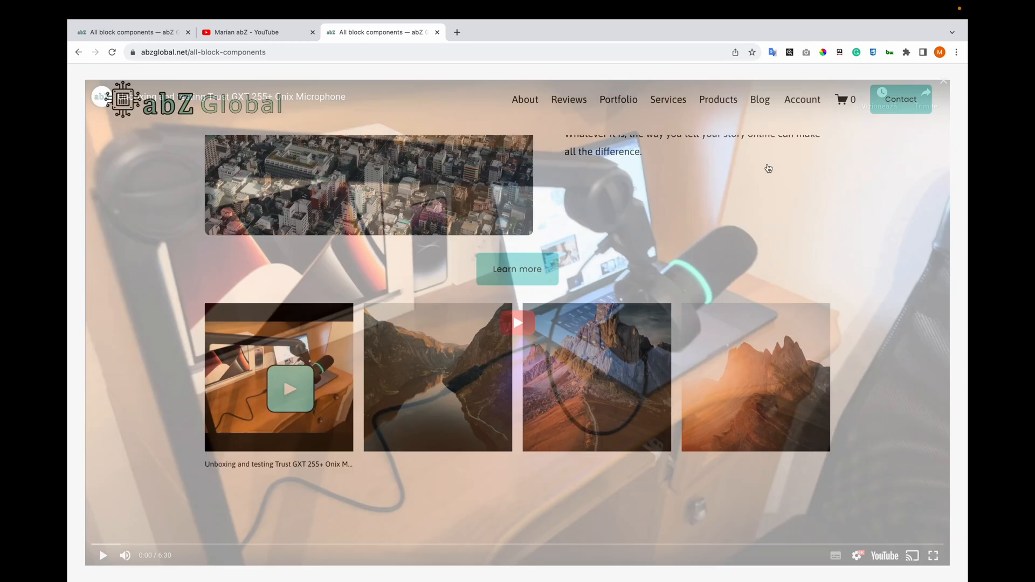
Open the lake image in the live gallery's lightbox and browse back and forth through the mountain images.
left_click(482, 356)
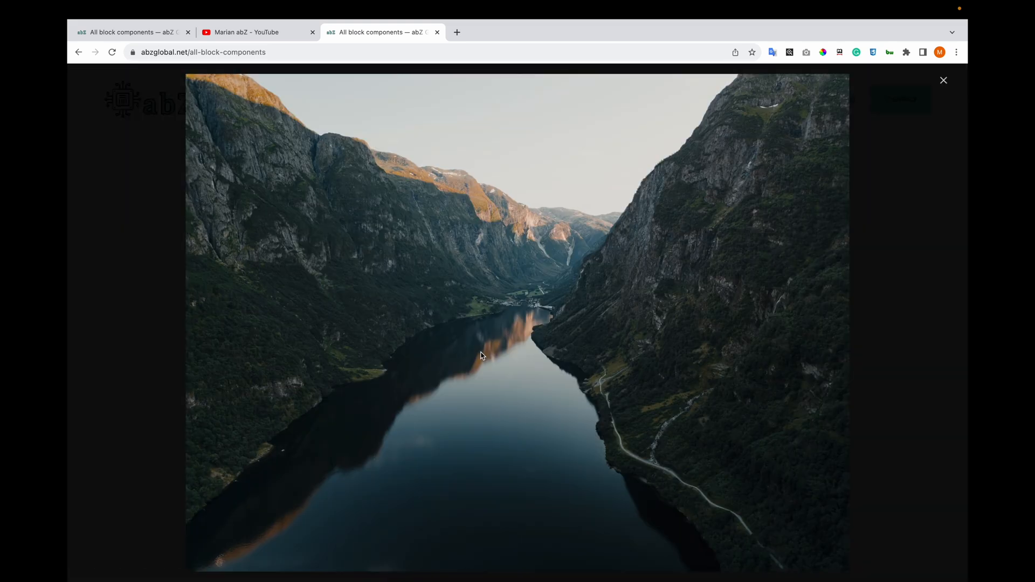
key("Right")
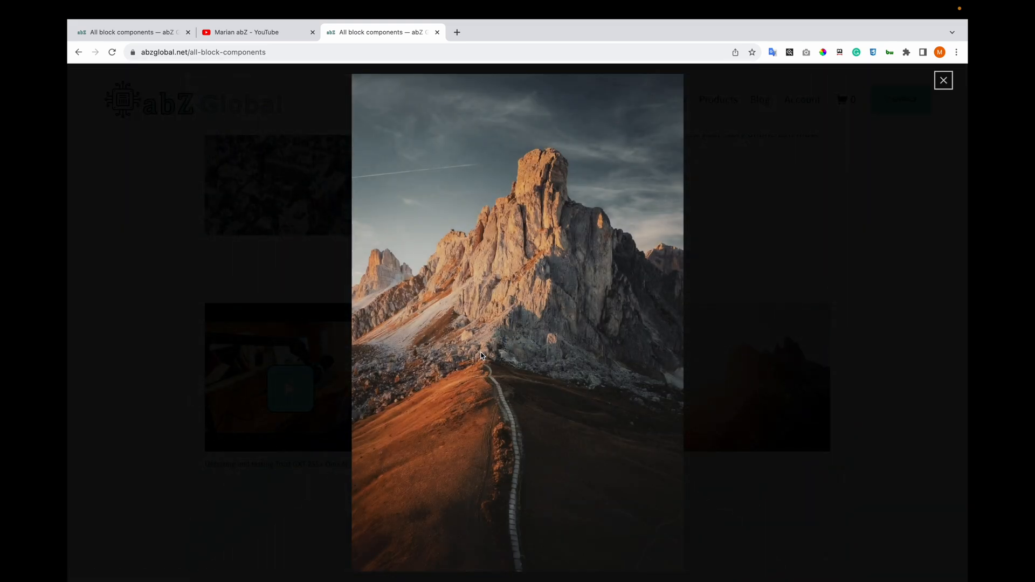
key("Left")
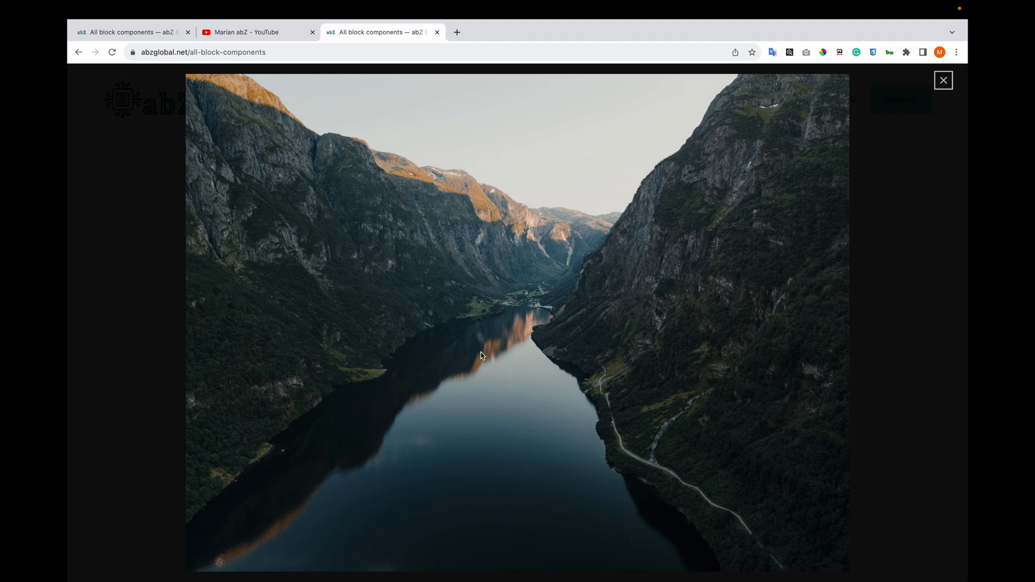
key("Right")
key("Right")
key("Right")
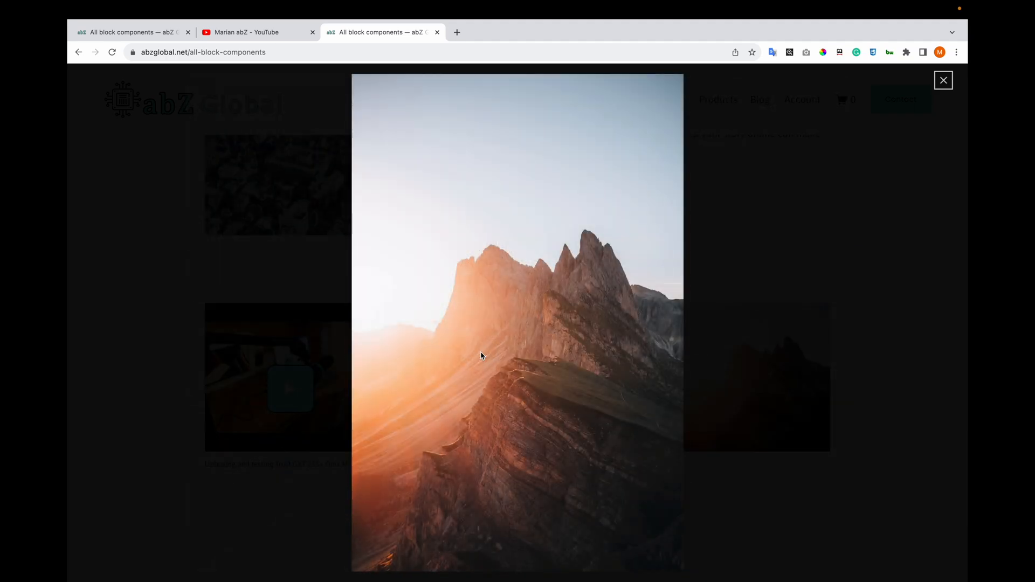
Return to the Squarespace page editor and open the gallery block's design settings.
key("ctrl+Tab")
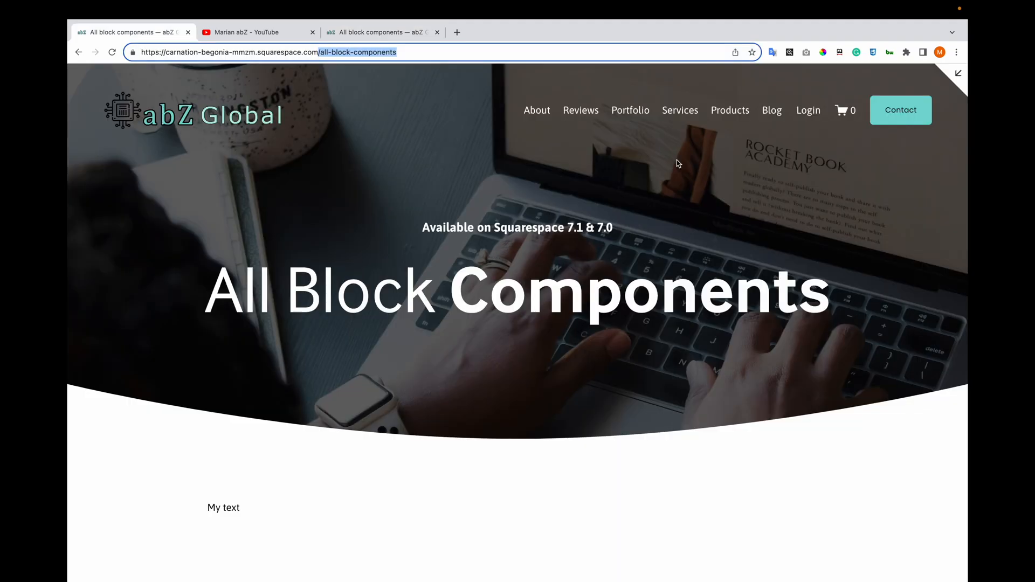
left_click(957, 77)
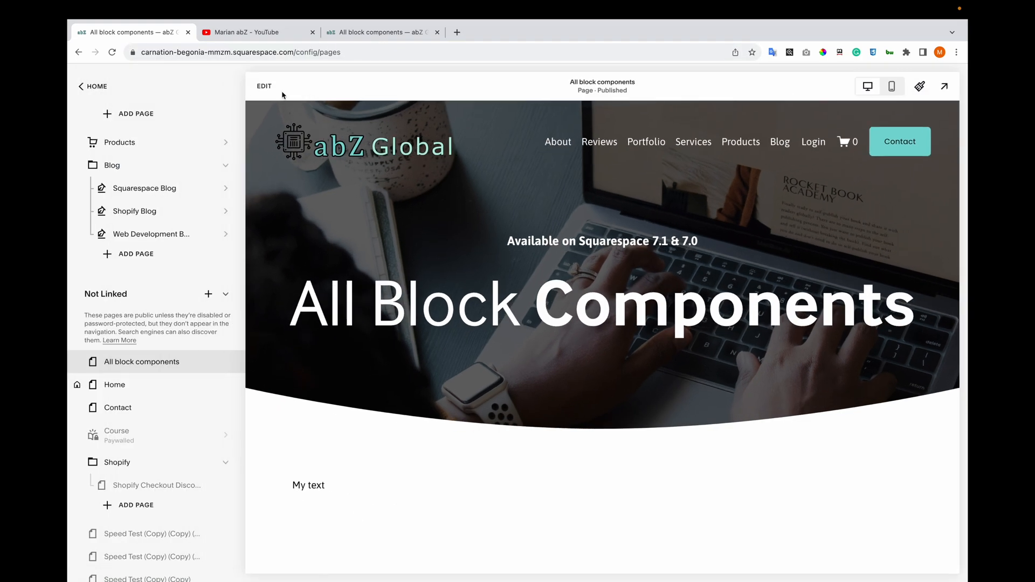
scroll(313, 239, "down", 10)
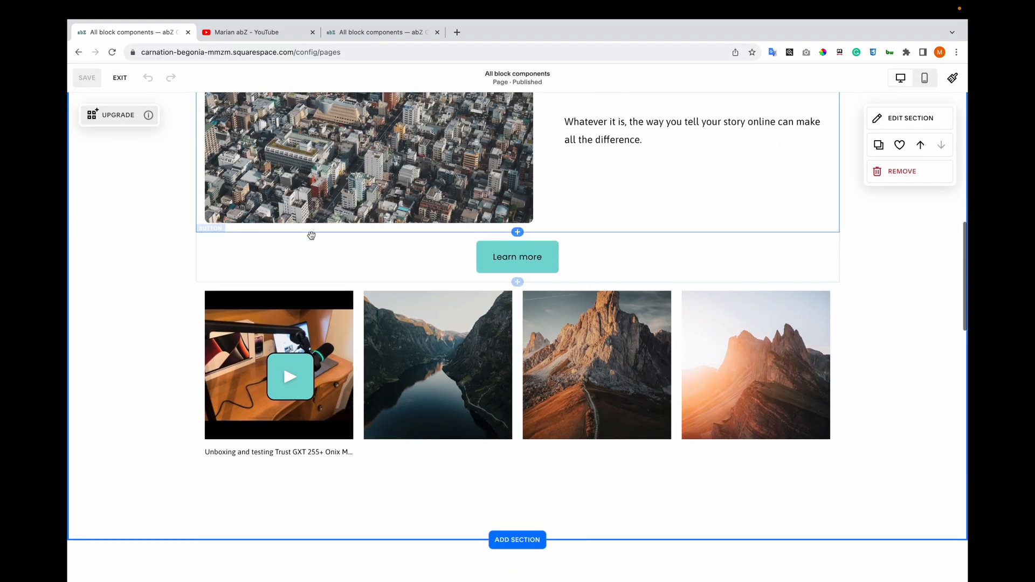
left_click(393, 299)
left_click(867, 214)
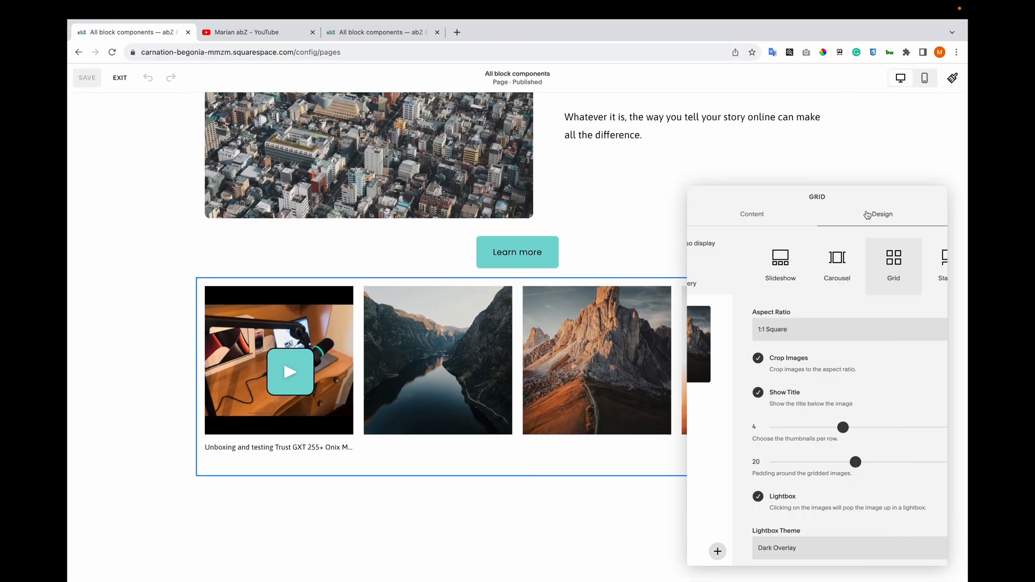
Try the Slideshow layout with next and previous controls, thumbnail strip height 116 and a distance of 14 between image and strip.
left_click(731, 267)
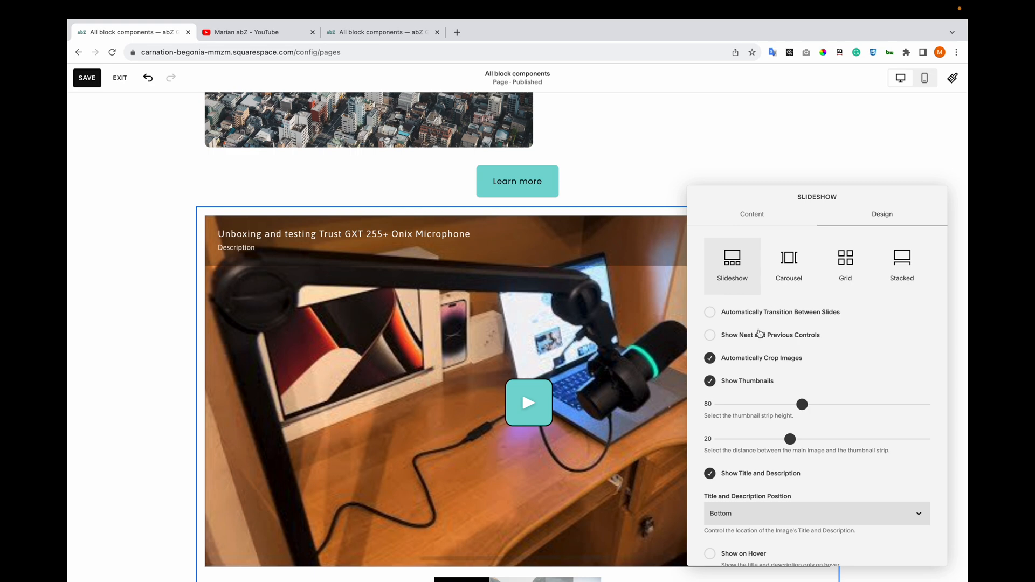
left_click(760, 343)
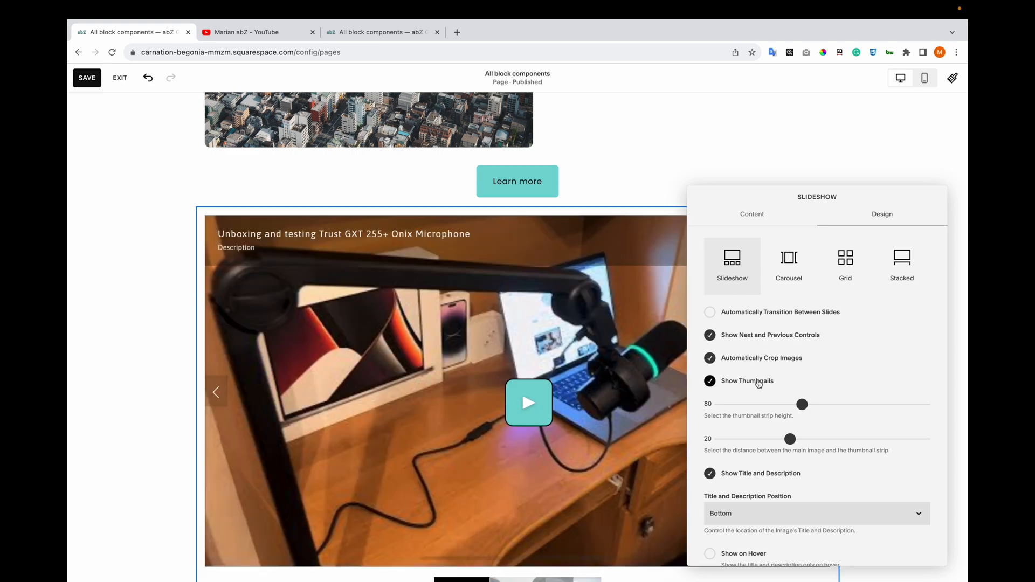
scroll(753, 389, "down", 4)
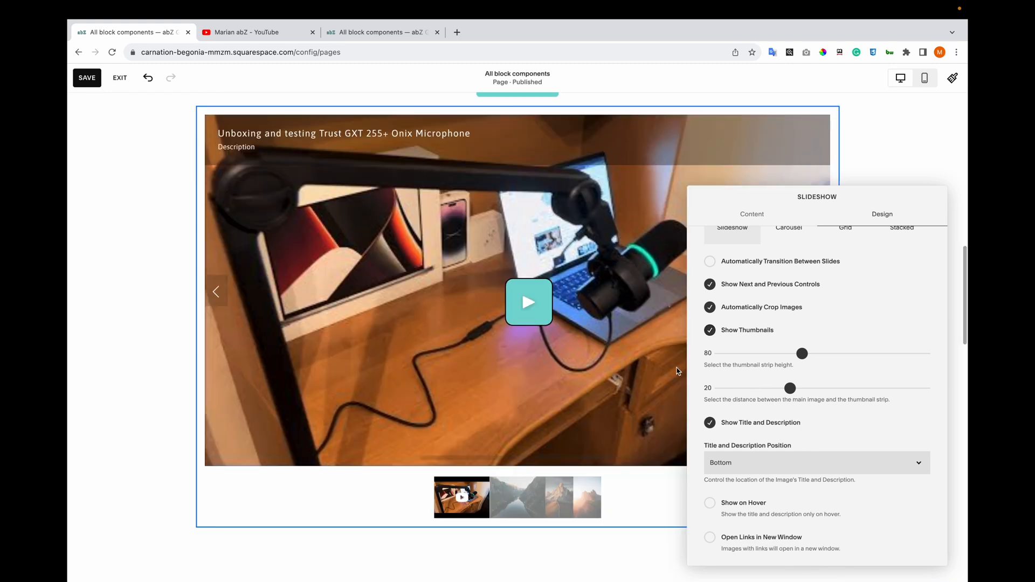
left_click_drag(801, 353, 838, 354)
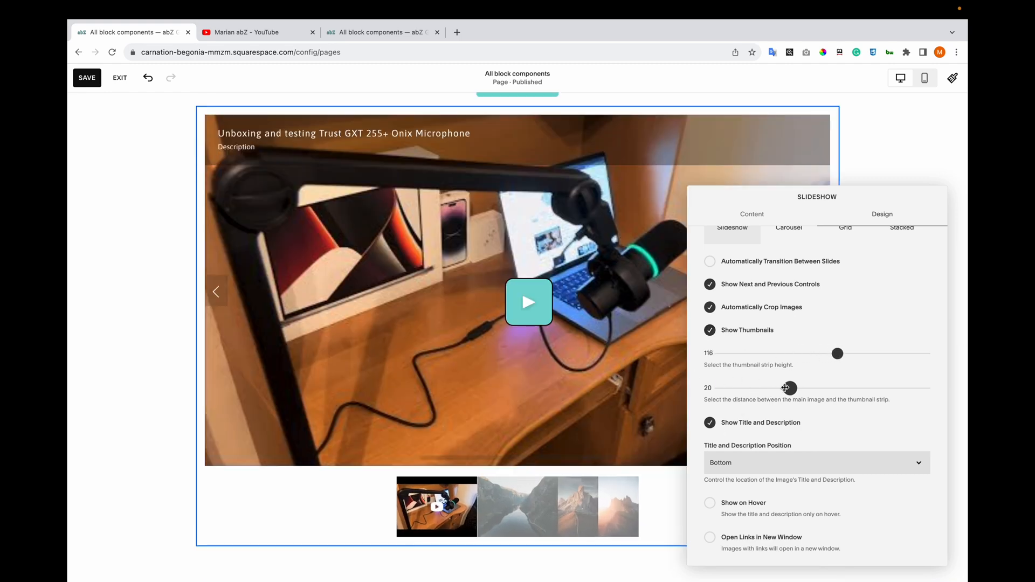
left_click_drag(788, 388, 769, 389)
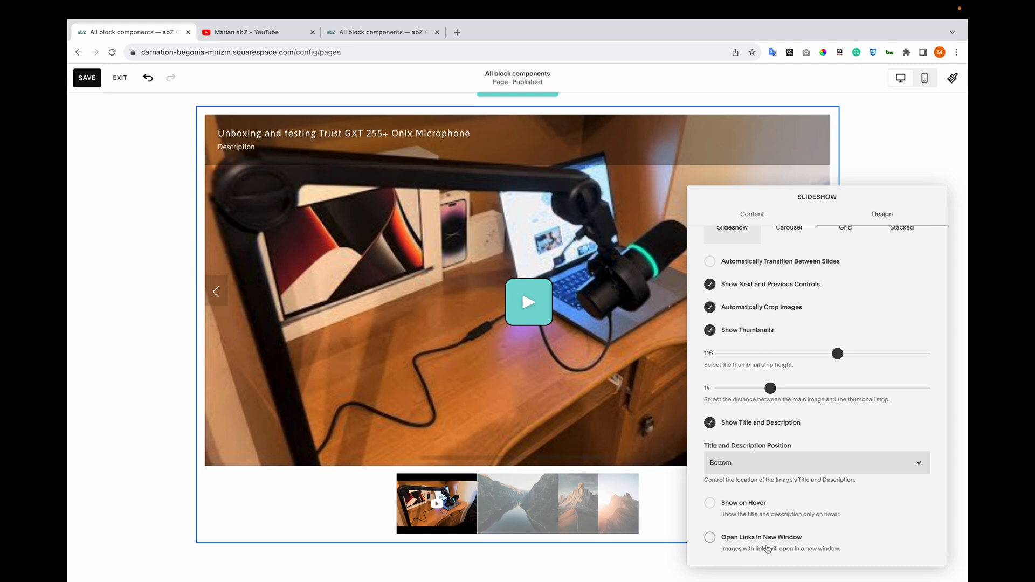
scroll(768, 549, "up", 2)
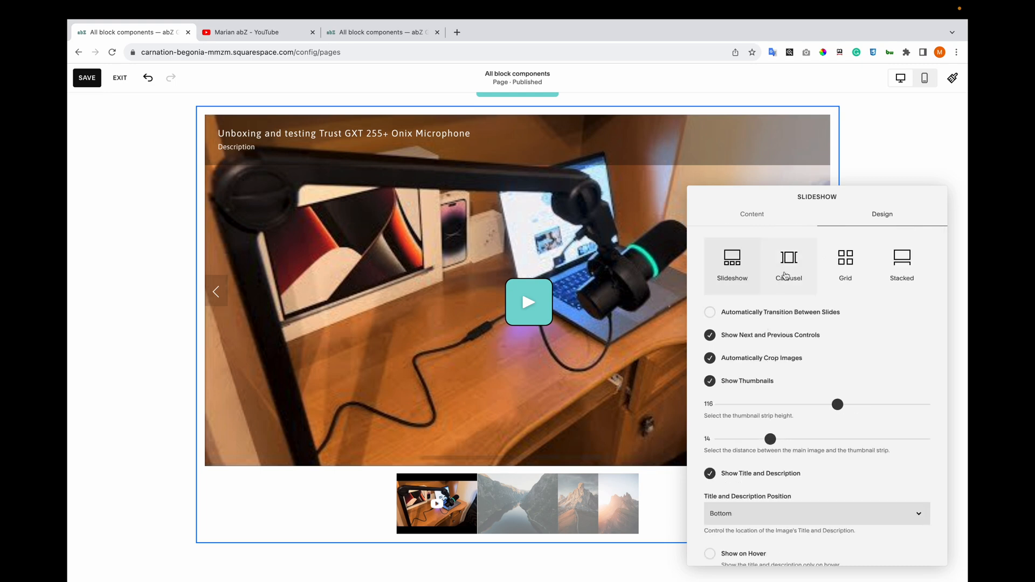
Try the Carousel layout, toggling automatic slide transitions on and off and turning on Show Next and Previous Controls.
left_click(786, 275)
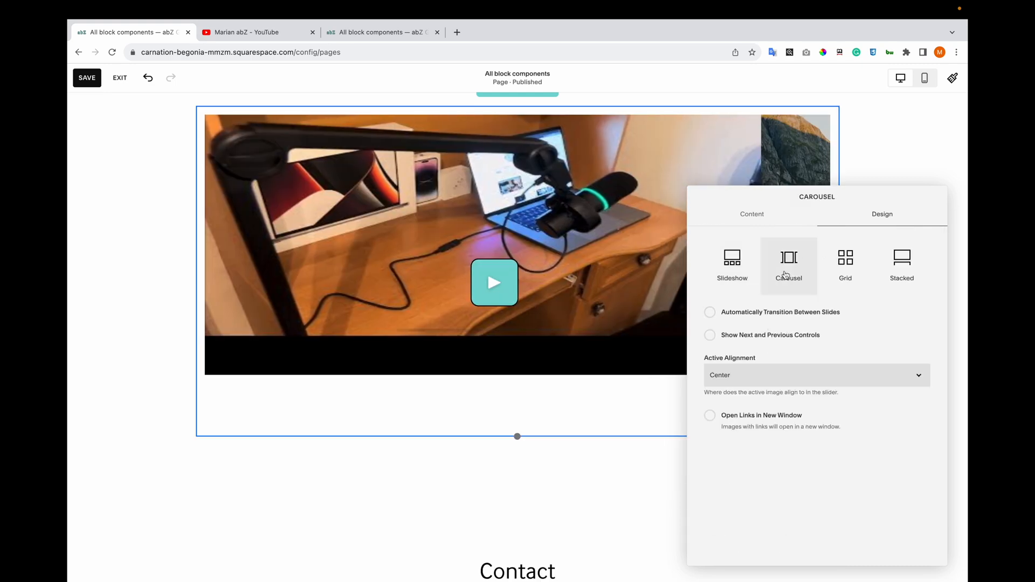
left_click(711, 313)
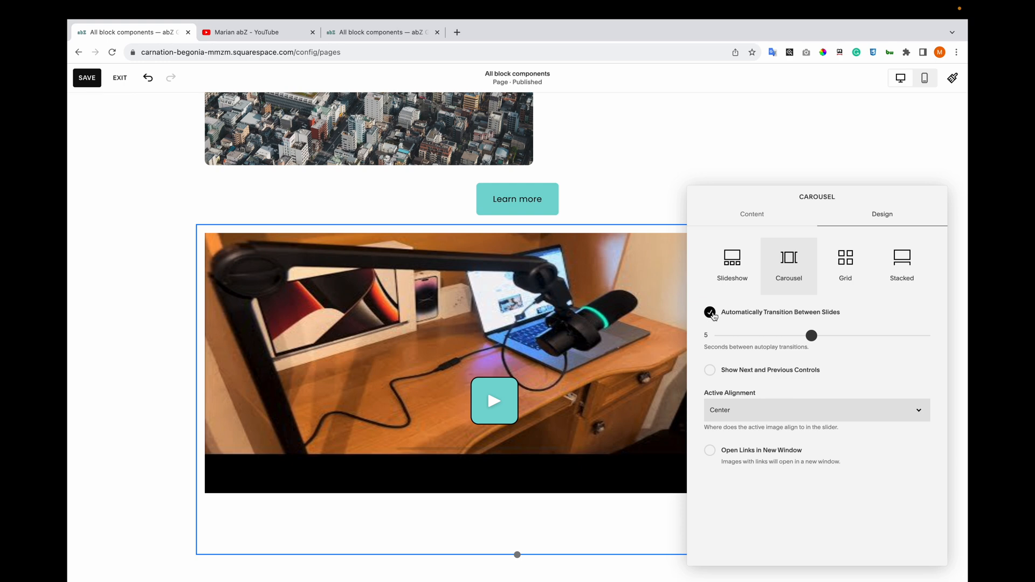
left_click(710, 313)
left_click(710, 336)
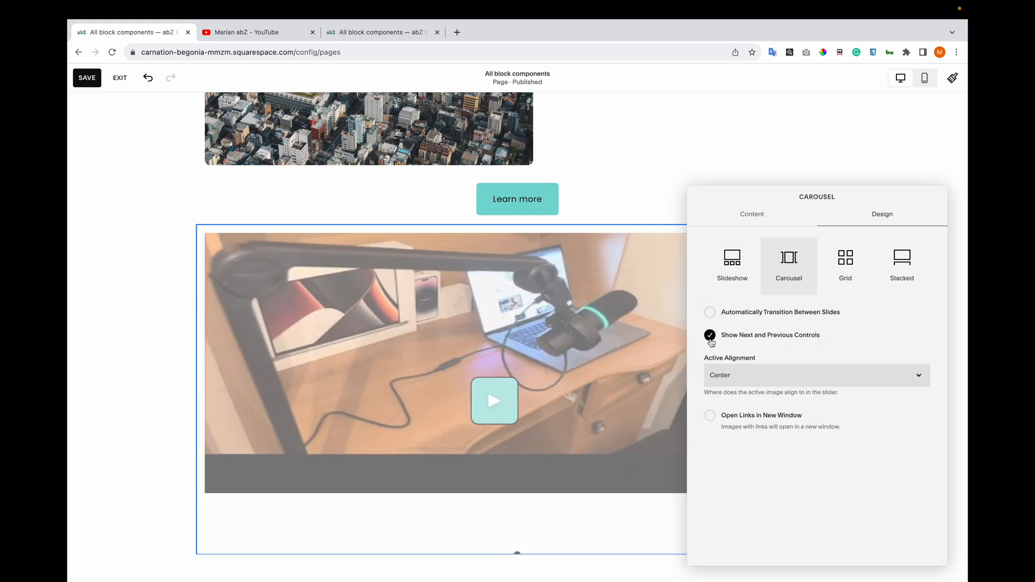
Try the Stacked layout for the gallery and review all of its stacked items on the page.
left_click(904, 268)
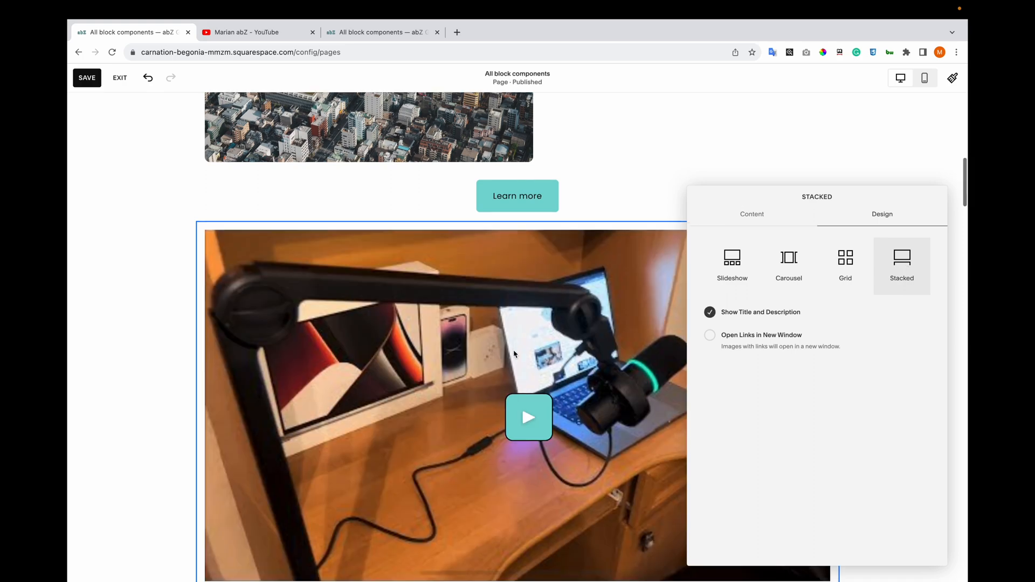
scroll(513, 354, "down", 7)
scroll(513, 355, "down", 12)
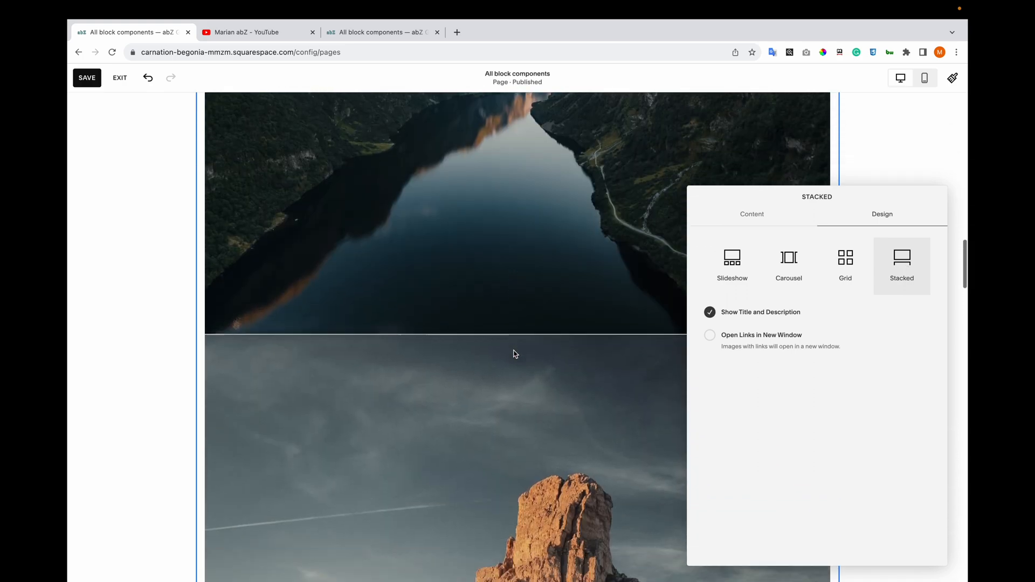
scroll(513, 354, "down", 12)
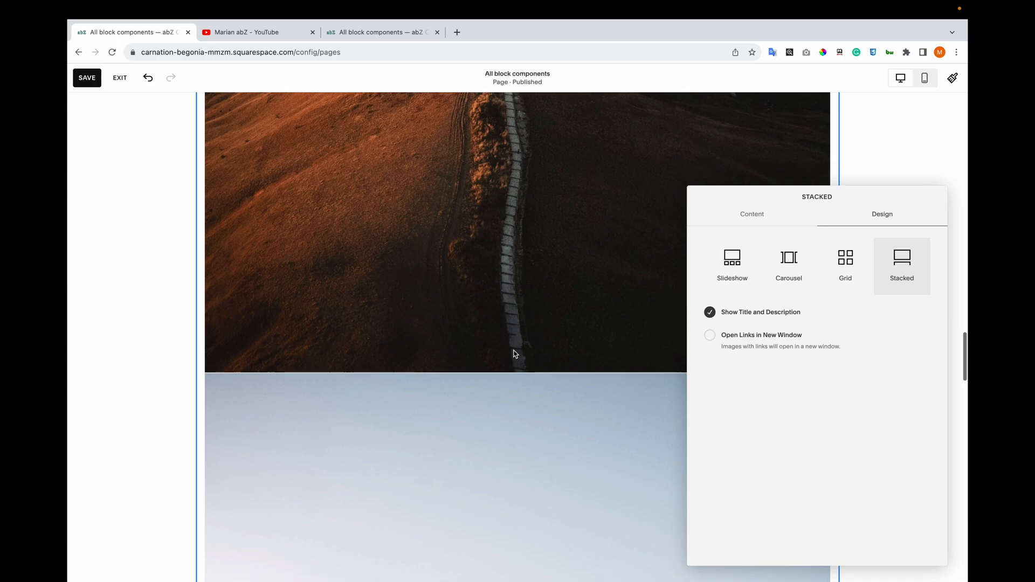
scroll(515, 354, "down", 12)
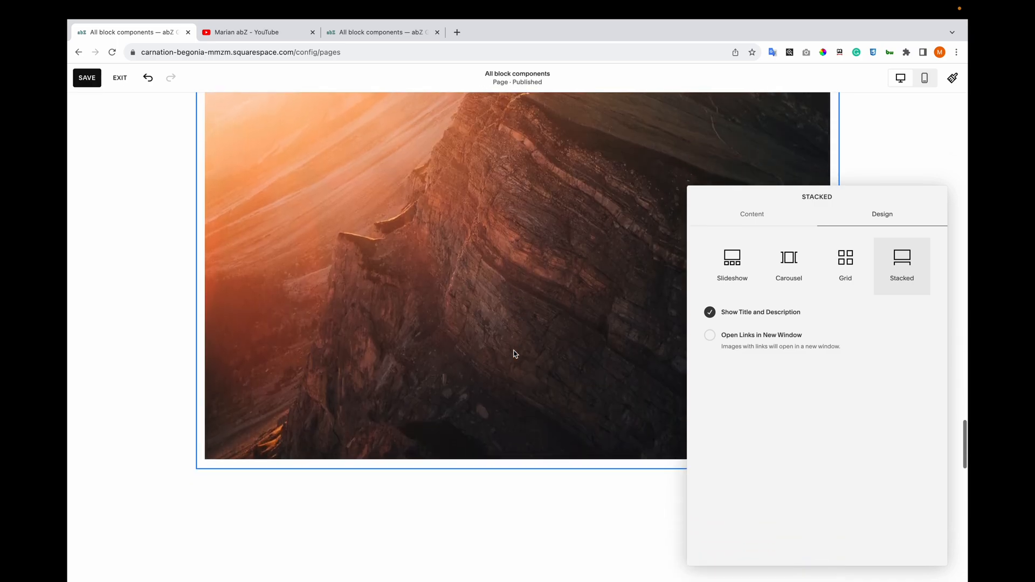
scroll(515, 355, "up", 20)
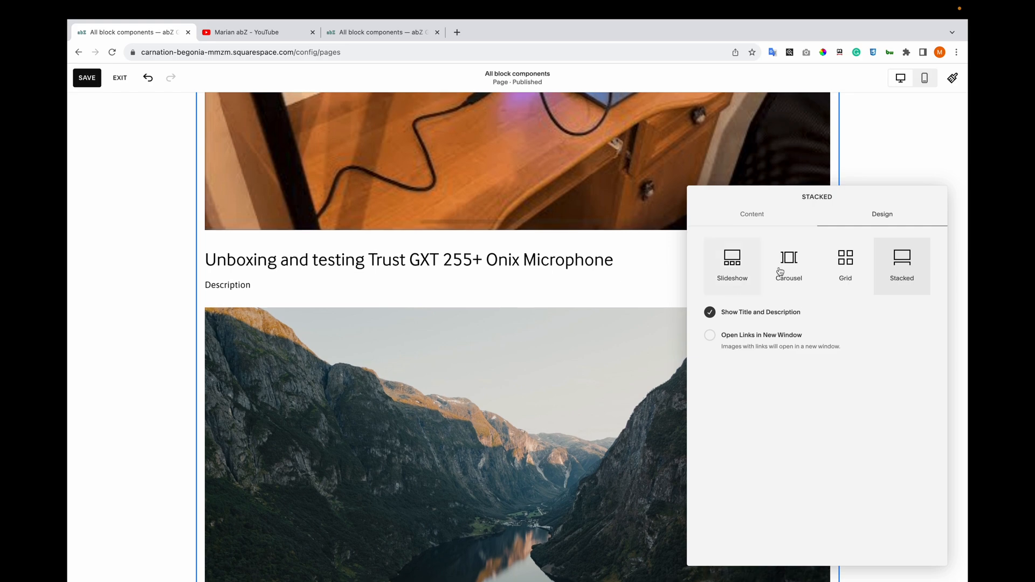
Set the gallery back to the Grid layout and save the page.
left_click(846, 262)
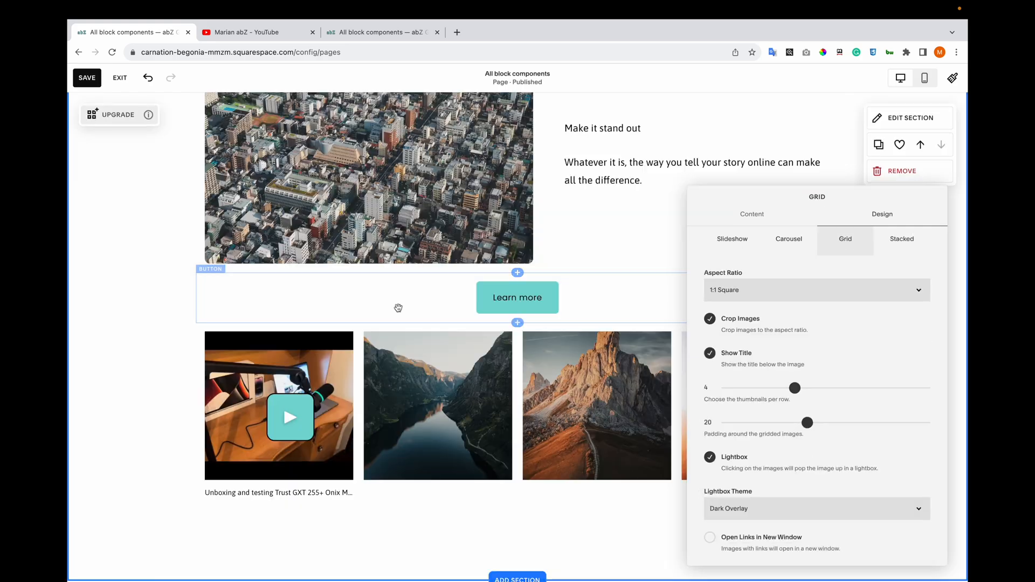
left_click(97, 84)
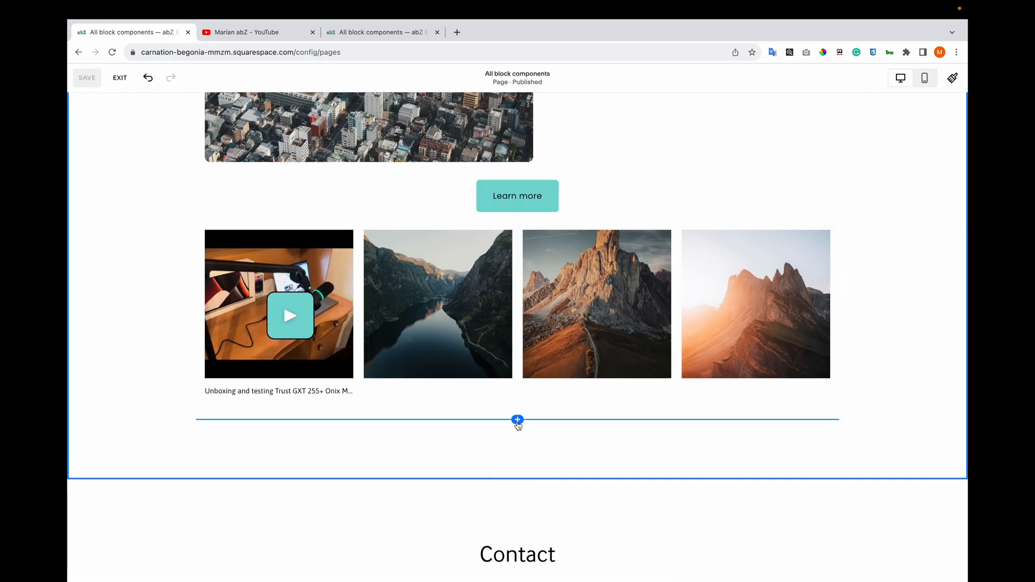
Add a video block below the gallery using the copied YouTube link to the Optoma UHD35x video, and turn on Custom featured image.
left_click(518, 420)
left_click(794, 410)
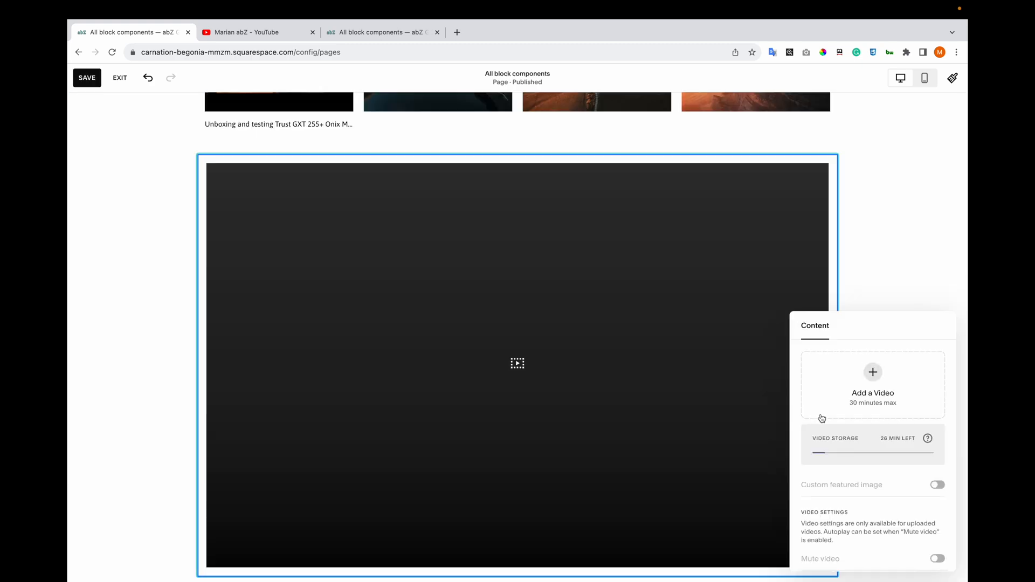
left_click(851, 393)
left_click(864, 454)
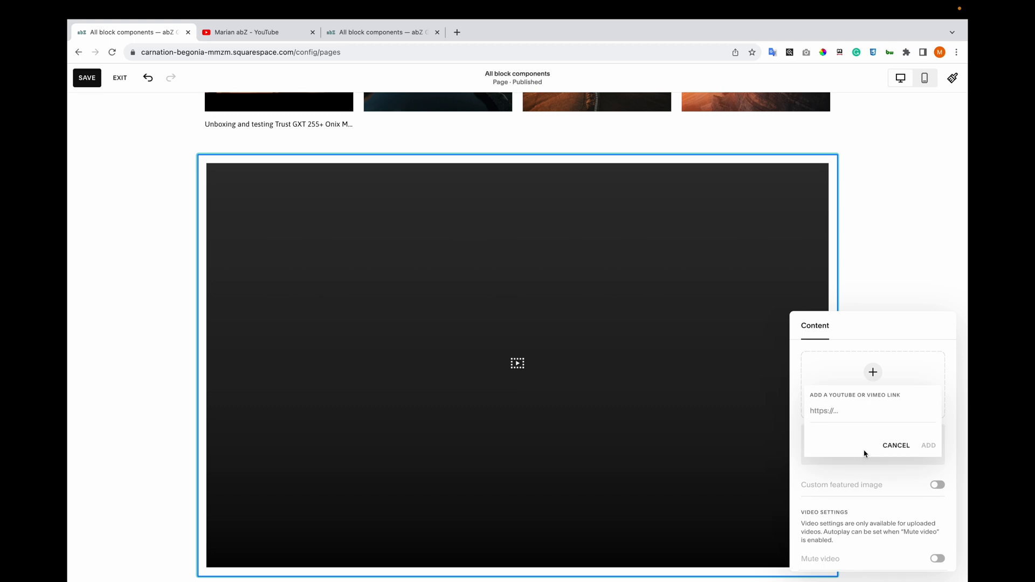
key("super+v")
left_click(926, 448)
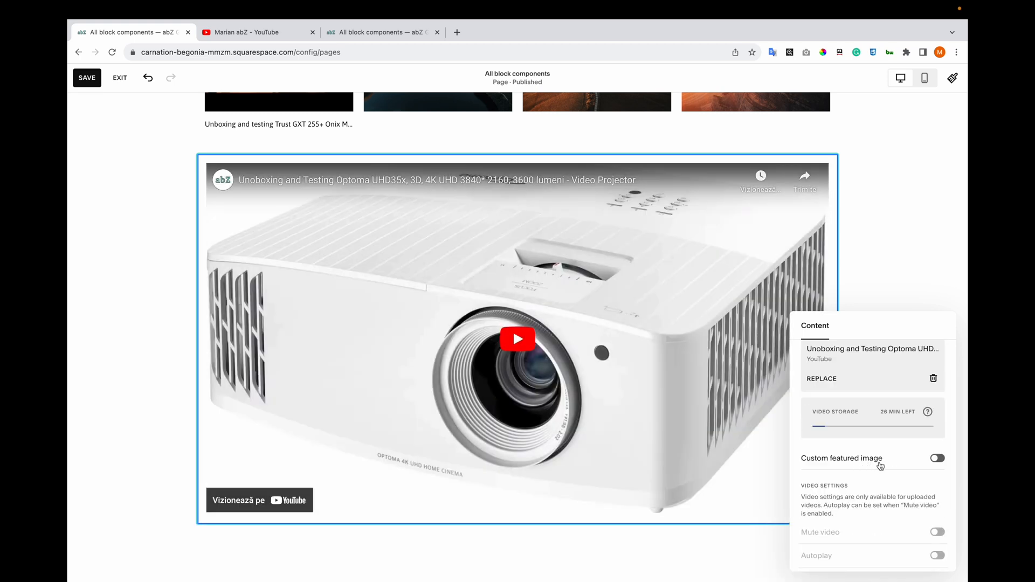
left_click(940, 461)
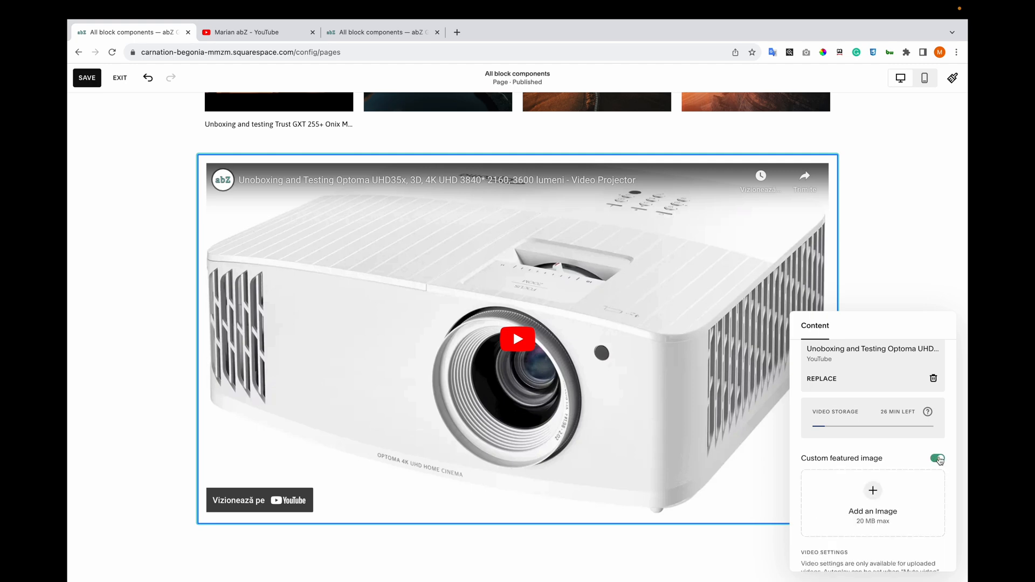
Turn off the video block's Custom featured image, add the description "Description" and save the page.
scroll(833, 394, "down", 2)
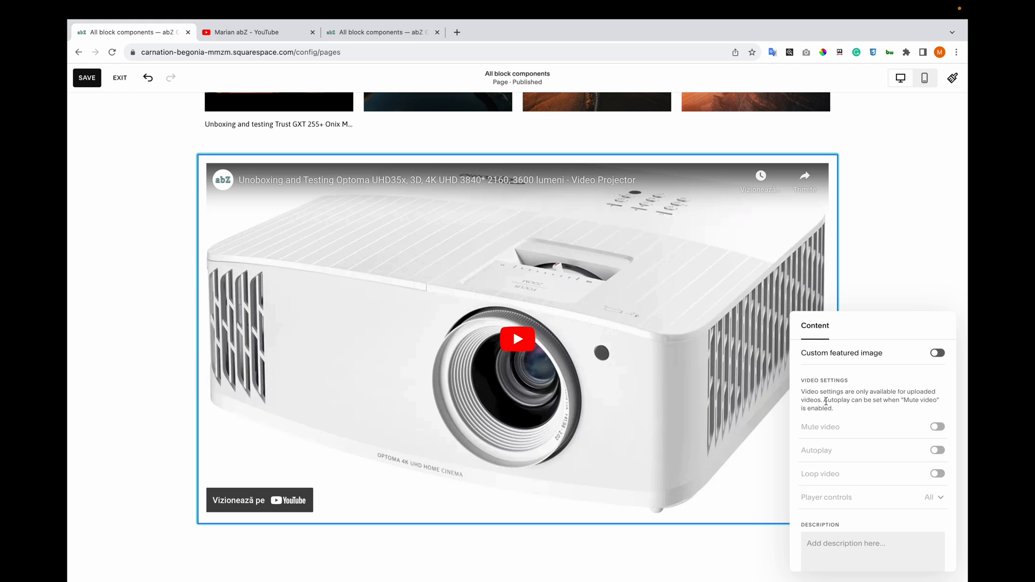
scroll(843, 424, "down", 1)
left_click(845, 522)
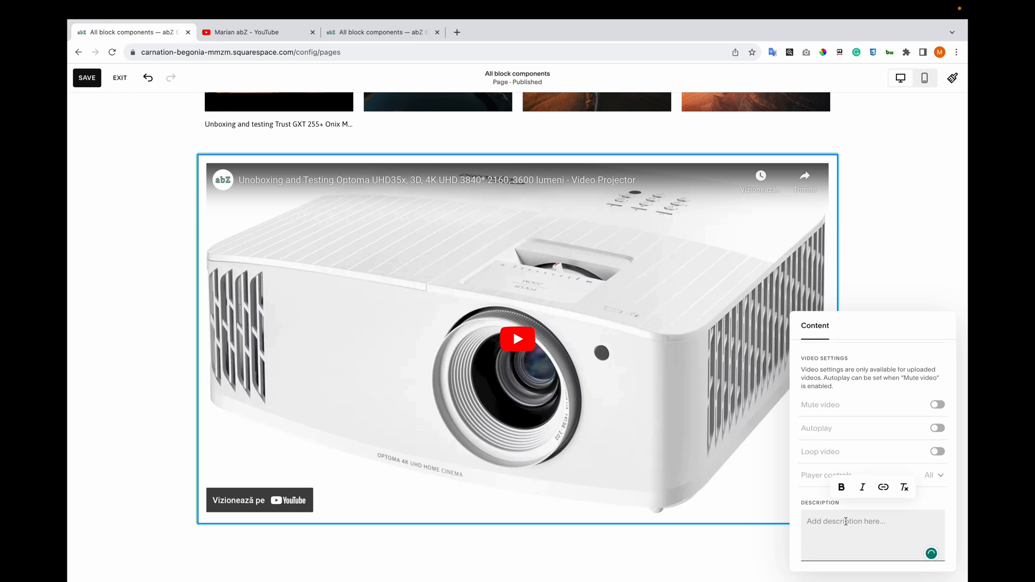
type("Description")
scroll(885, 461, "up", 5)
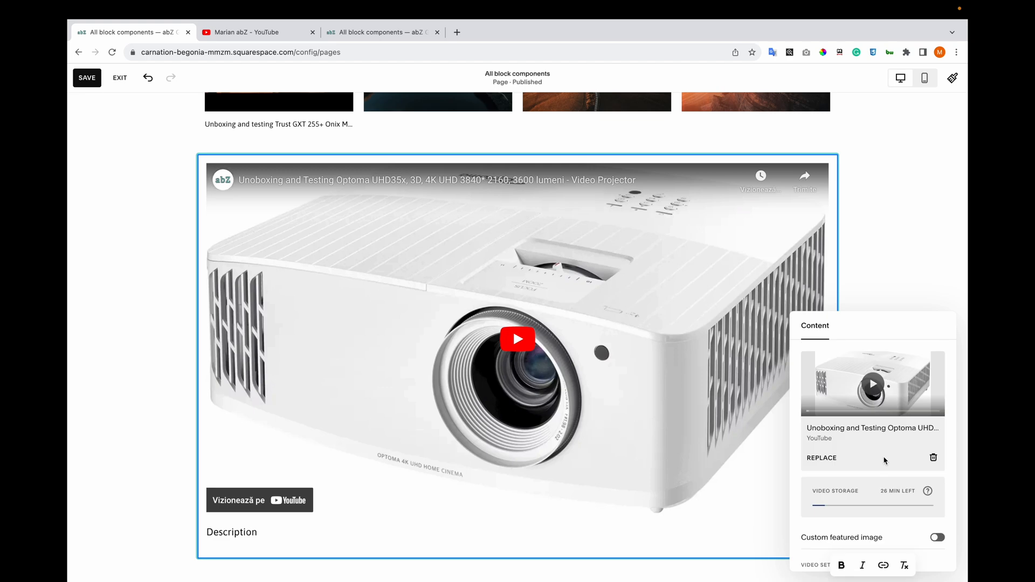
scroll(853, 274, "up", 4)
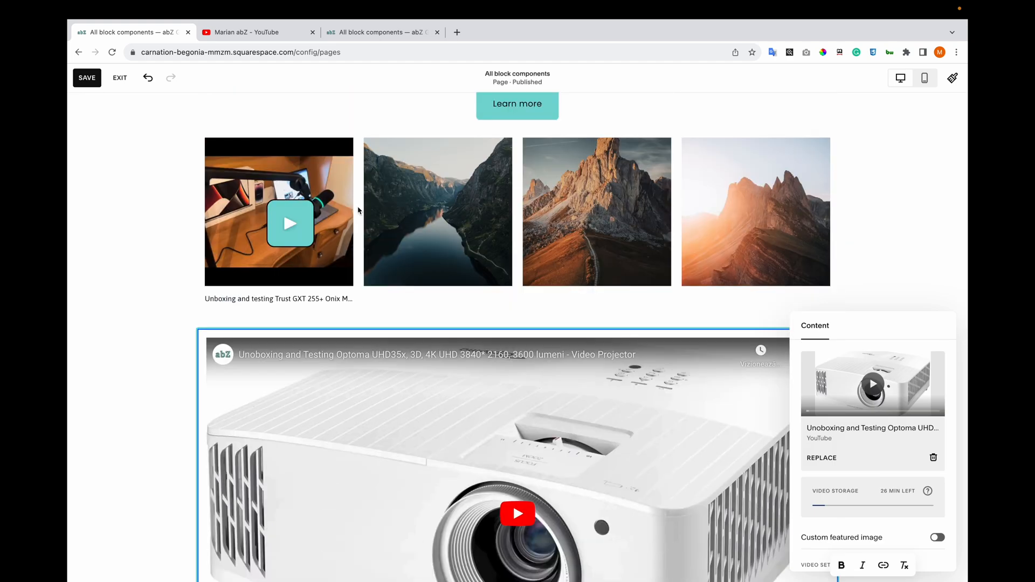
scroll(358, 211, "down", 5)
left_click(185, 220)
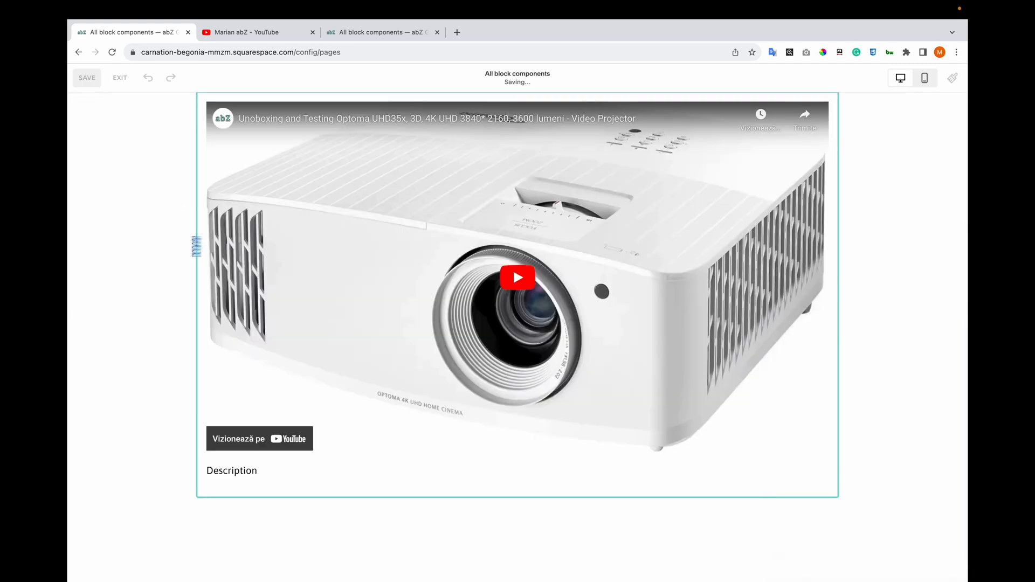
Add a form block below the video and review the field types that can be added to it.
left_click(516, 497)
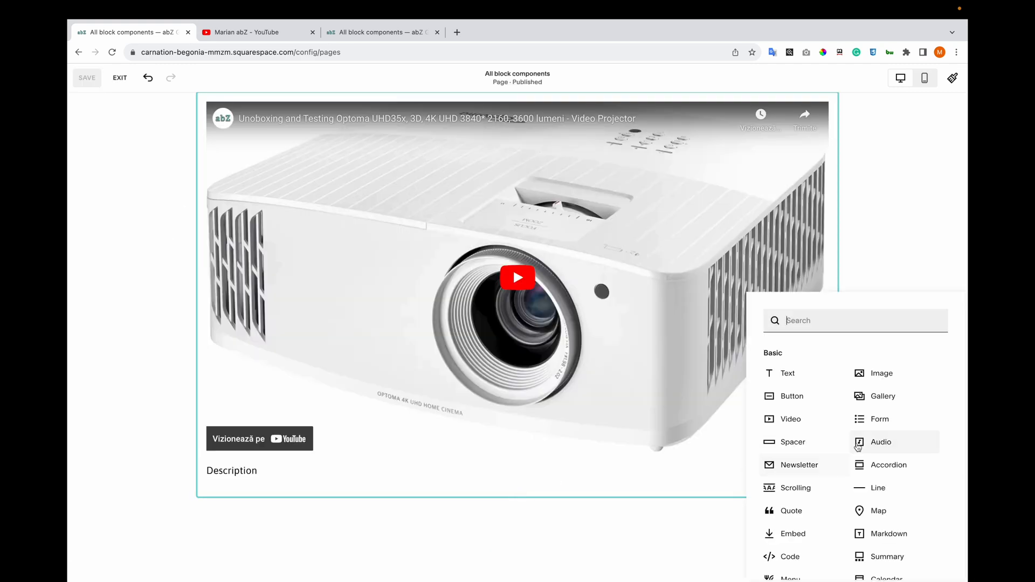
left_click(870, 425)
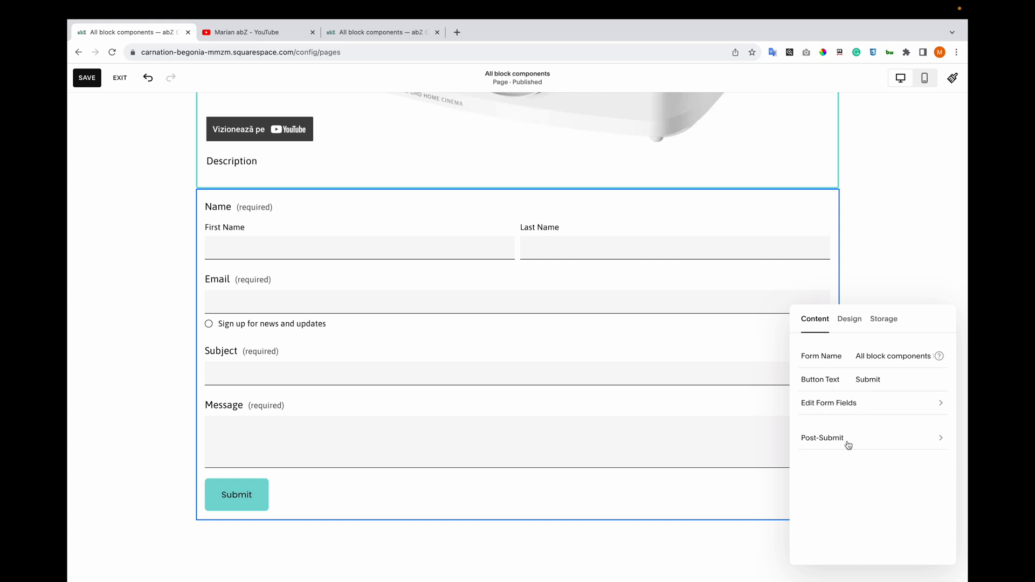
left_click(843, 411)
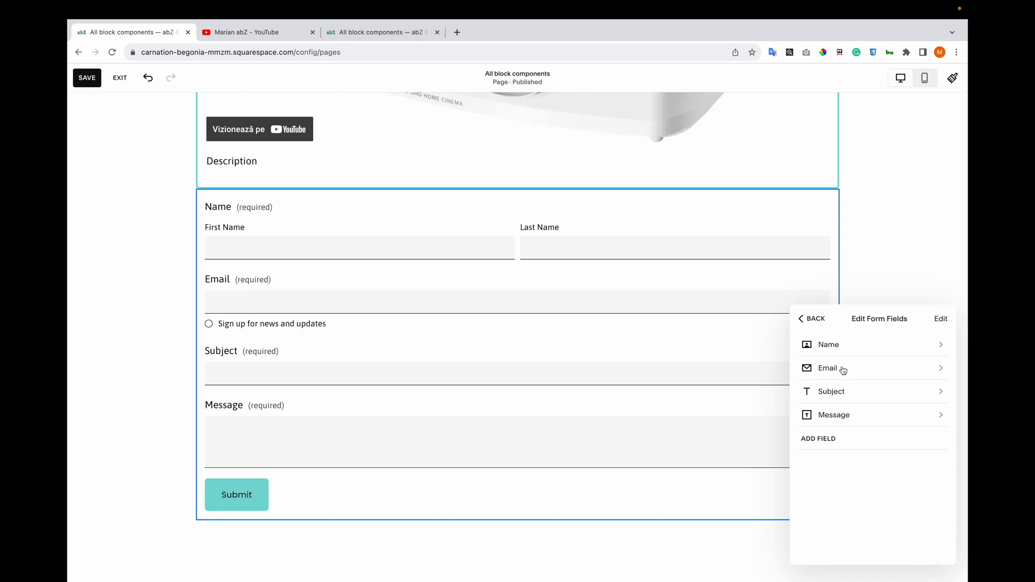
left_click(829, 444)
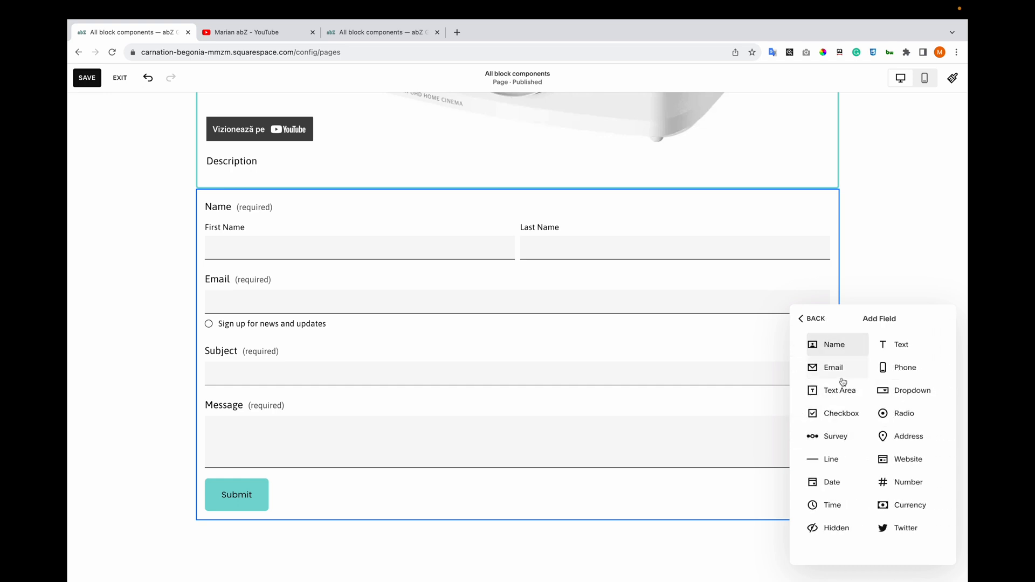
left_click(814, 323)
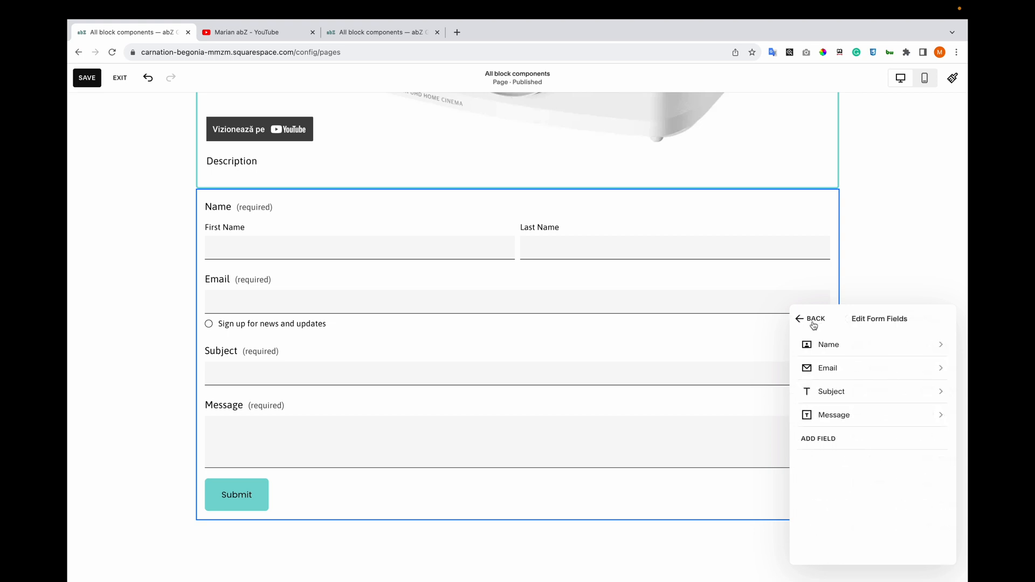
Move the form's Message field directly below Name and remove the Subject field.
left_click_drag(938, 416, 935, 372)
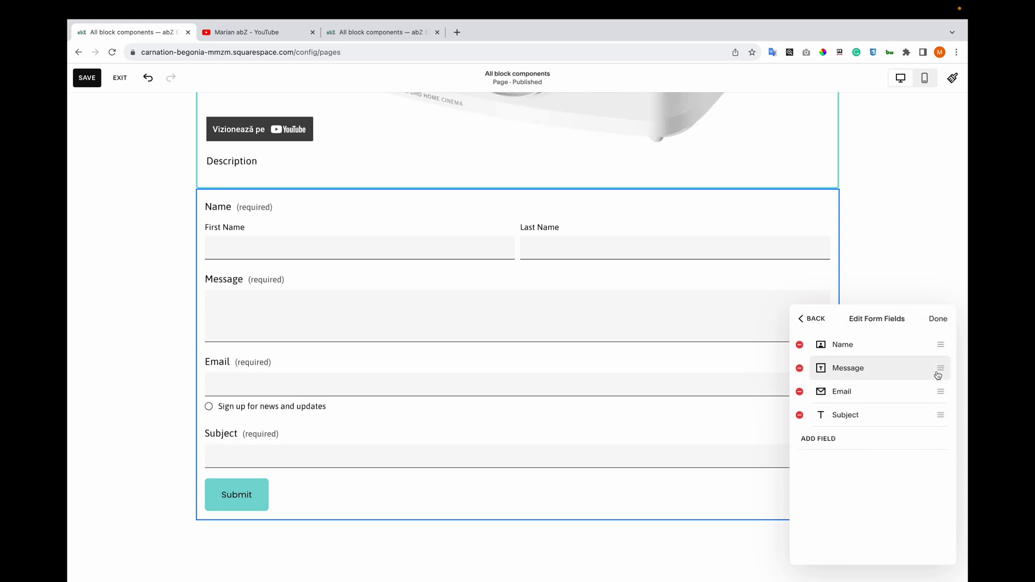
left_click(800, 415)
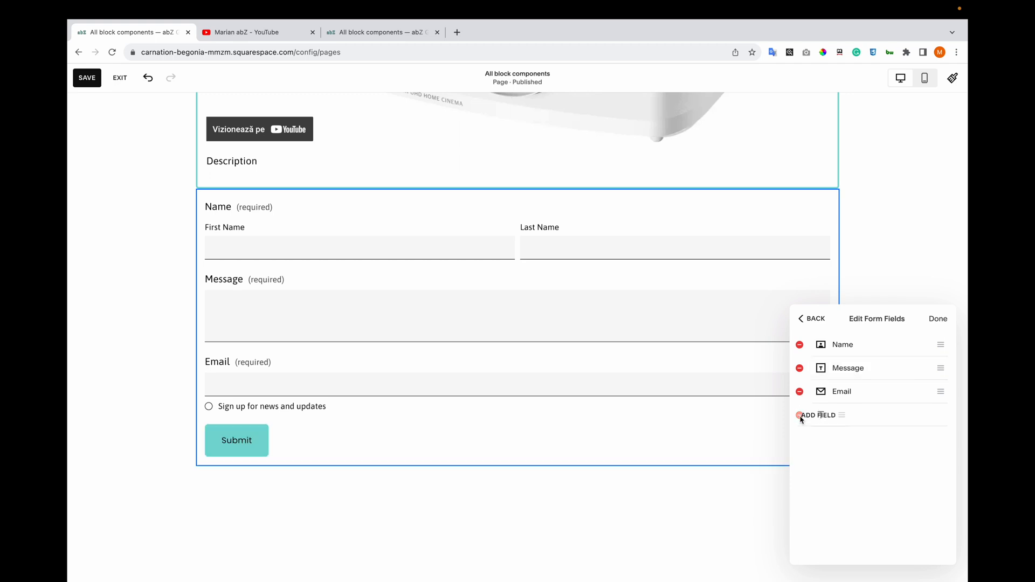
left_click(938, 320)
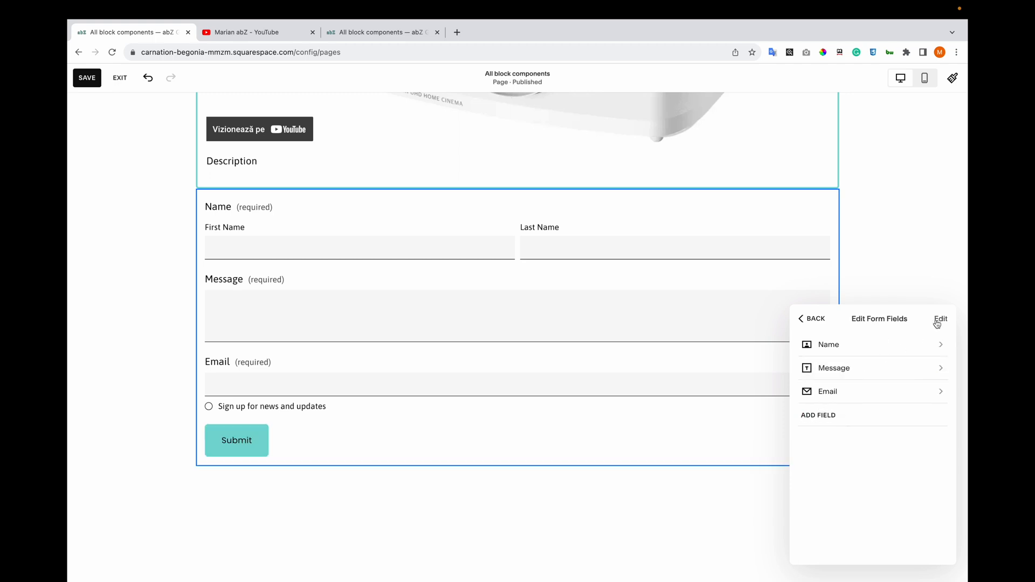
left_click(817, 323)
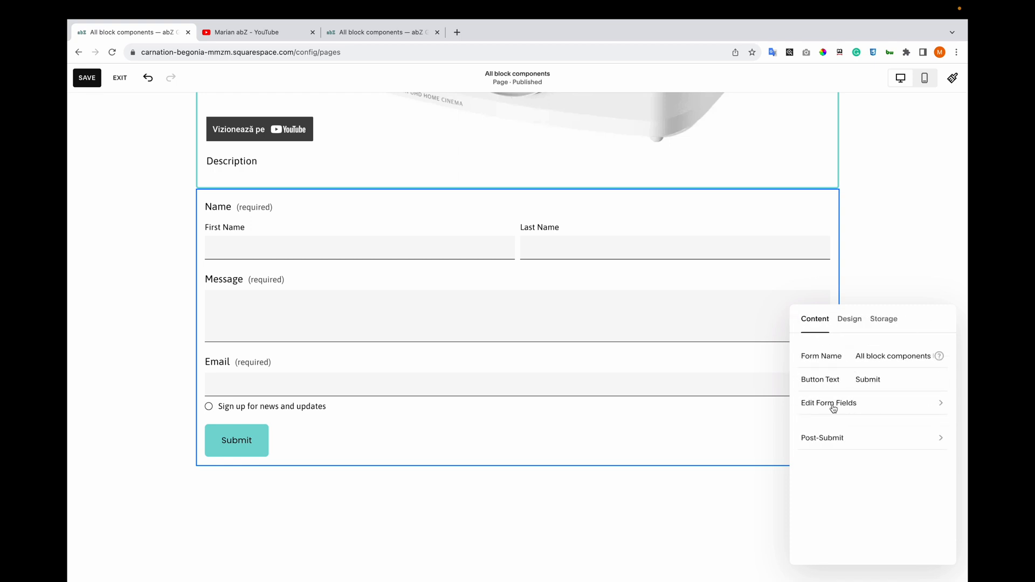
Review the form's post-submit message and HTML options, and set After Submission to Redirect without a URL.
left_click(833, 440)
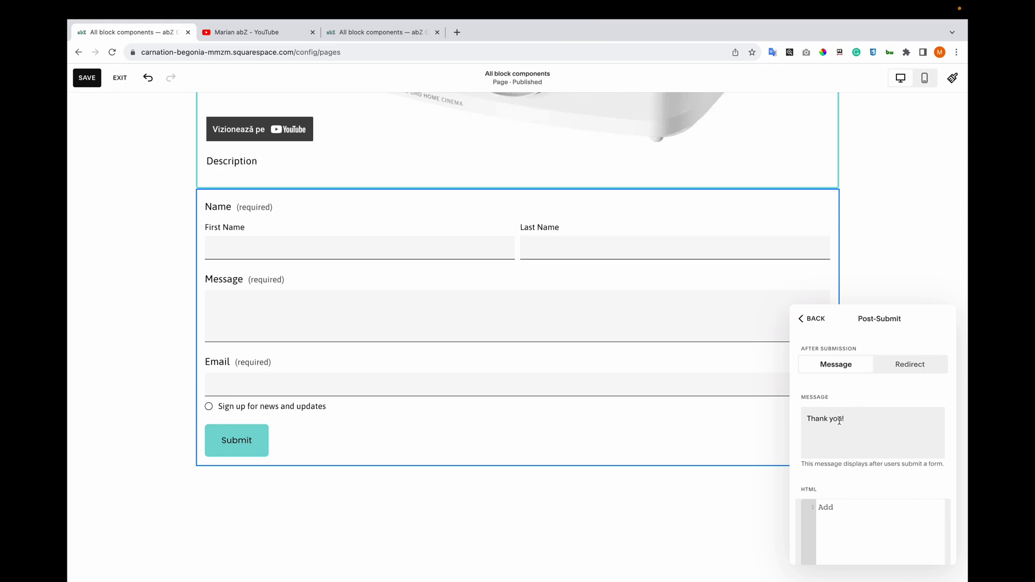
scroll(836, 440, "down", 3)
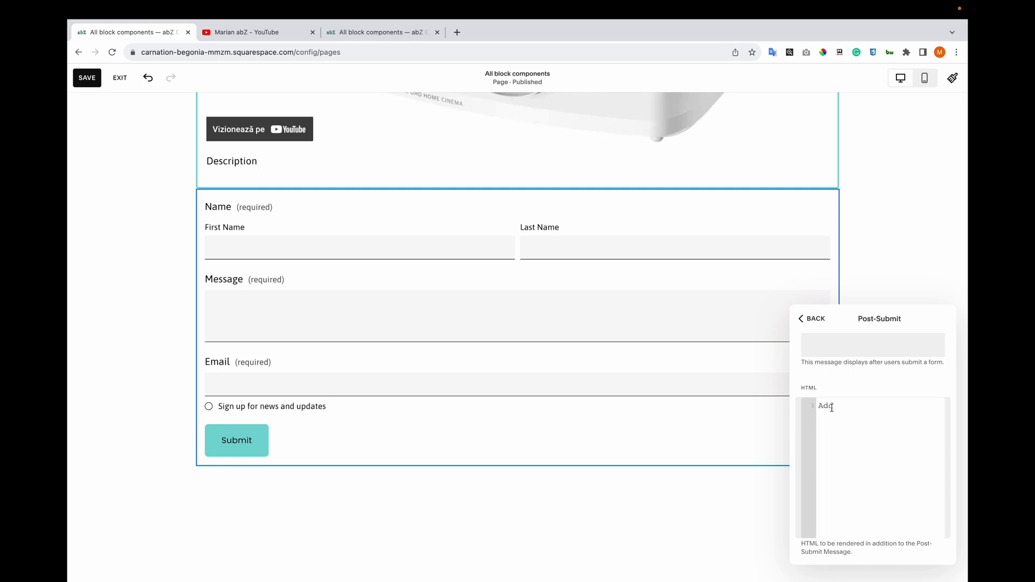
scroll(841, 404, "up", 3)
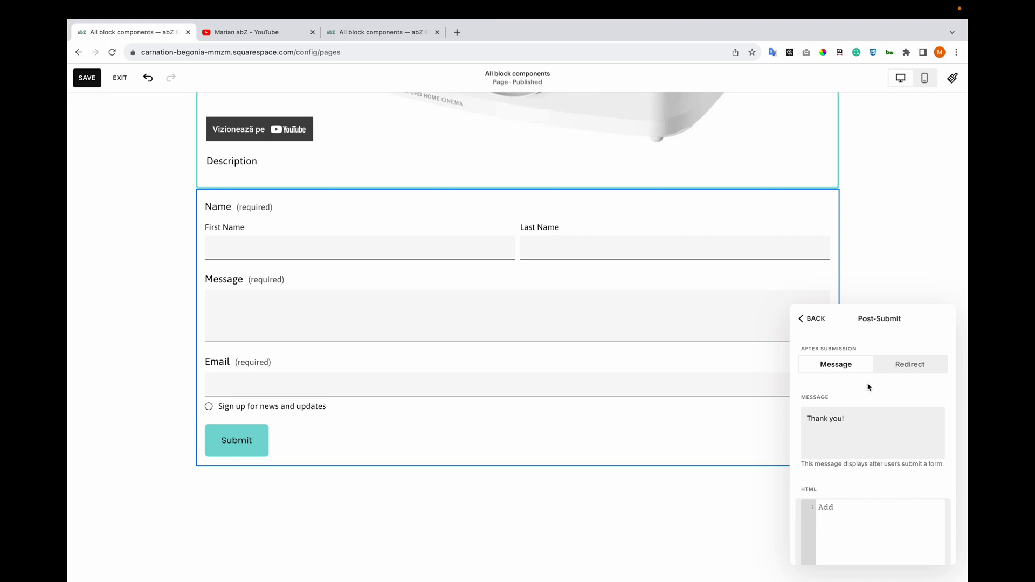
left_click(909, 365)
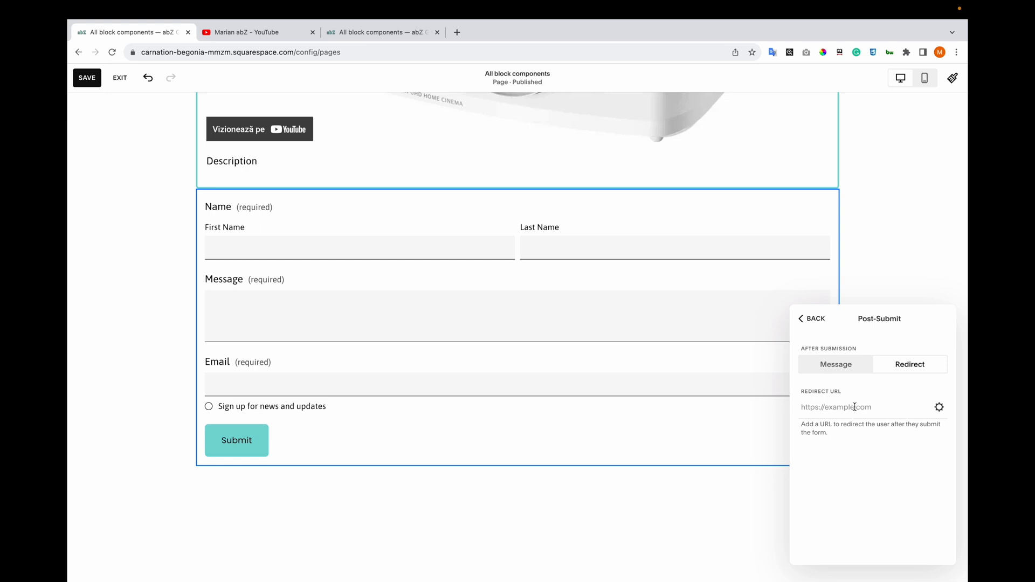
left_click(816, 323)
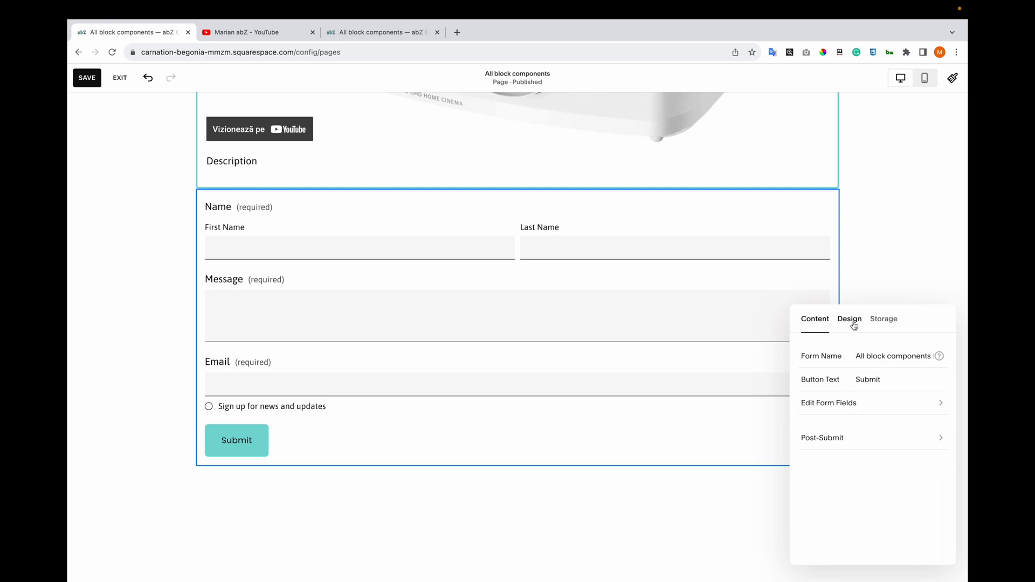
Review the form's design options and its storage settings, including the Additional Storage connections.
left_click(850, 325)
scroll(851, 405, "down", 1)
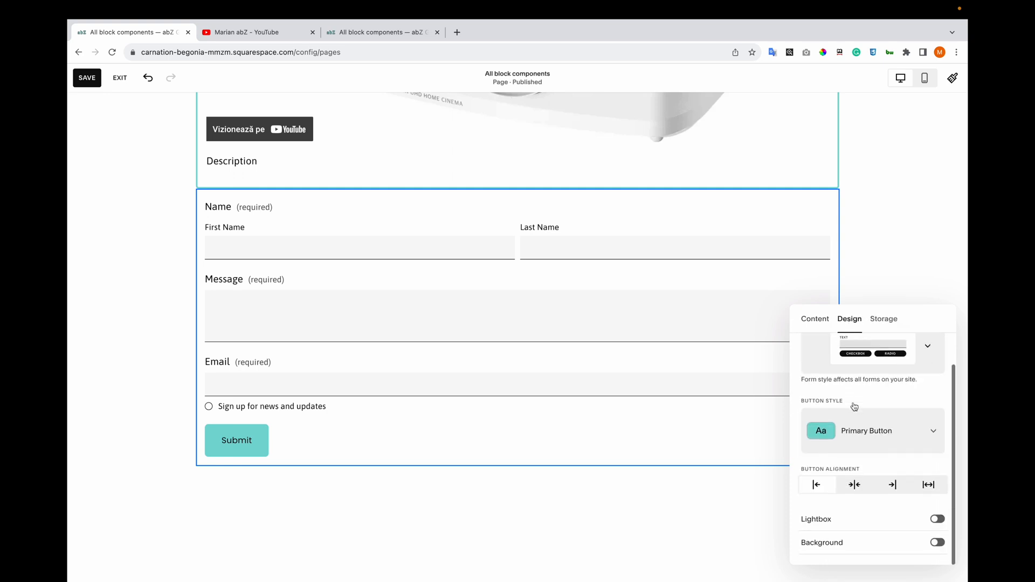
scroll(854, 405, "up", 1)
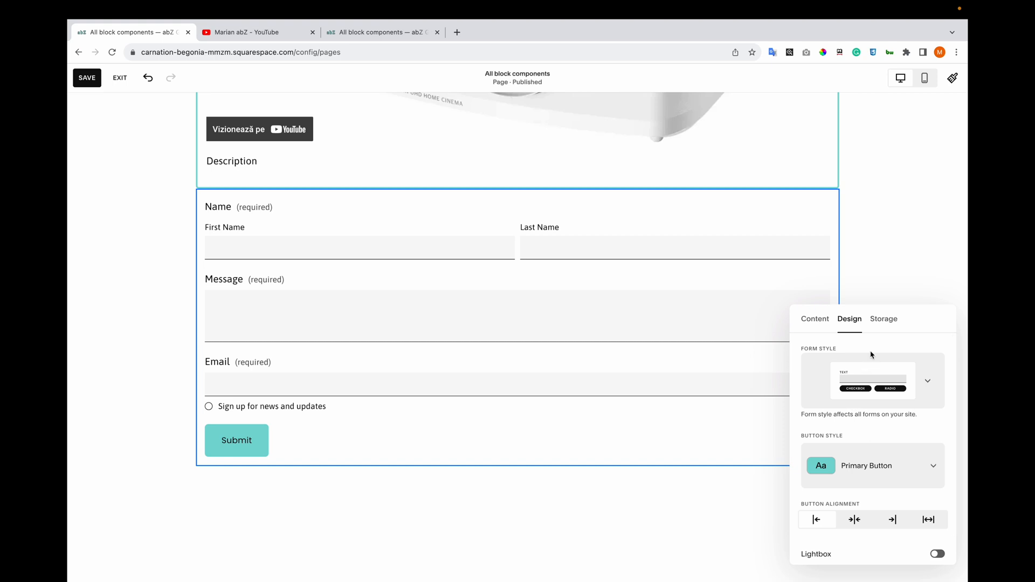
left_click(876, 328)
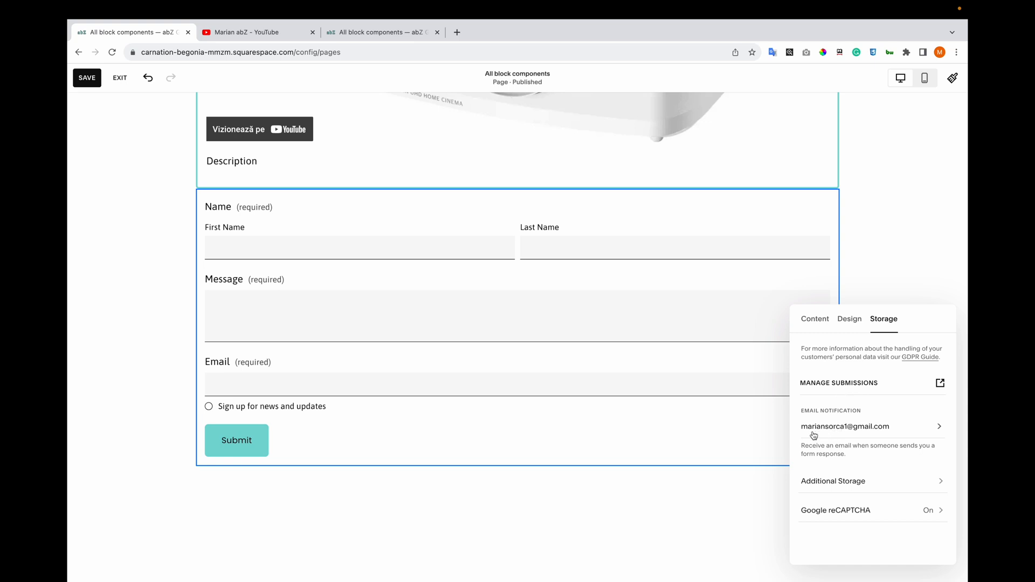
left_click(848, 482)
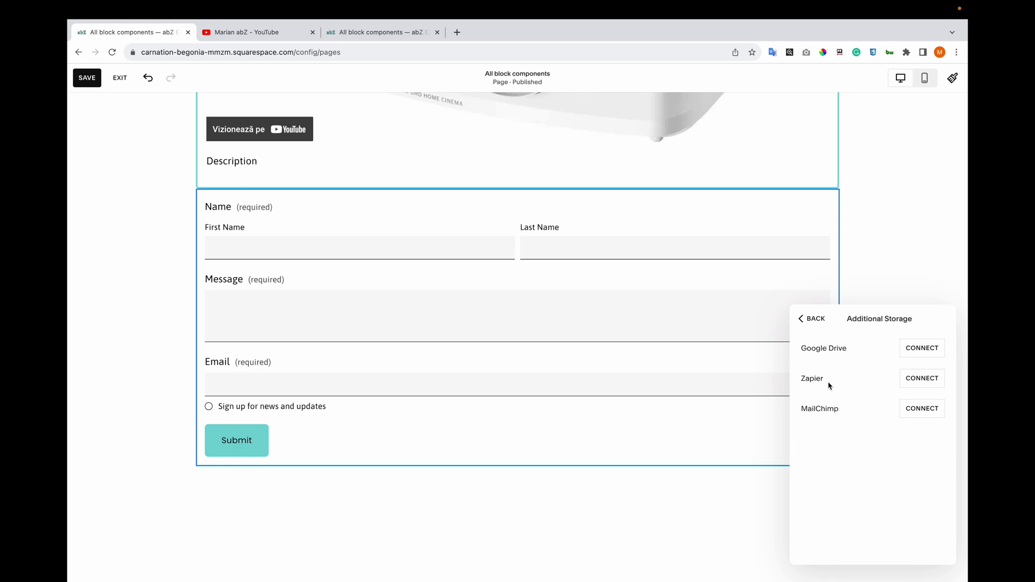
left_click(816, 321)
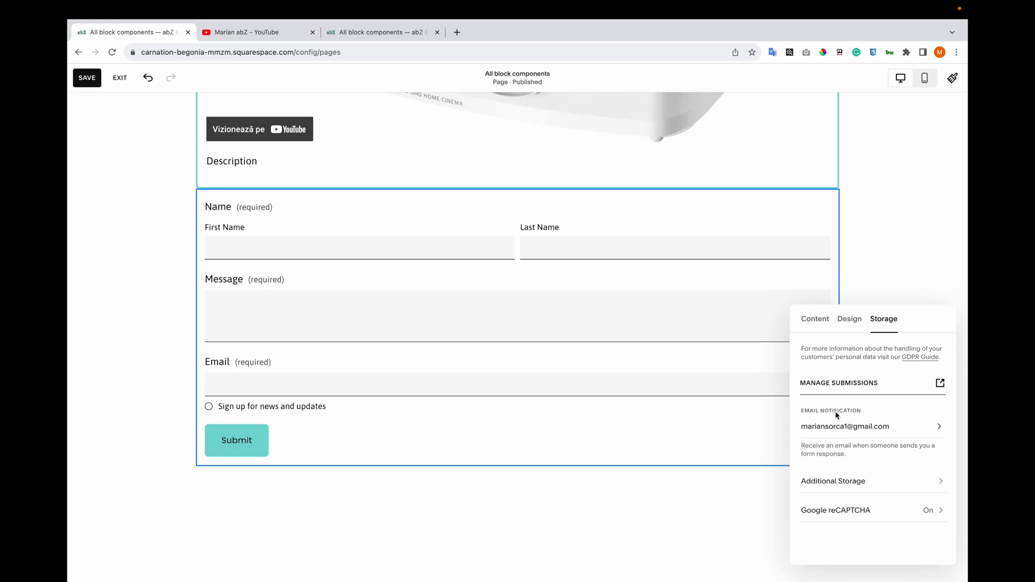
left_click(814, 319)
Save the page and add a spacer block below the form, increasing its height slightly.
left_click(517, 465)
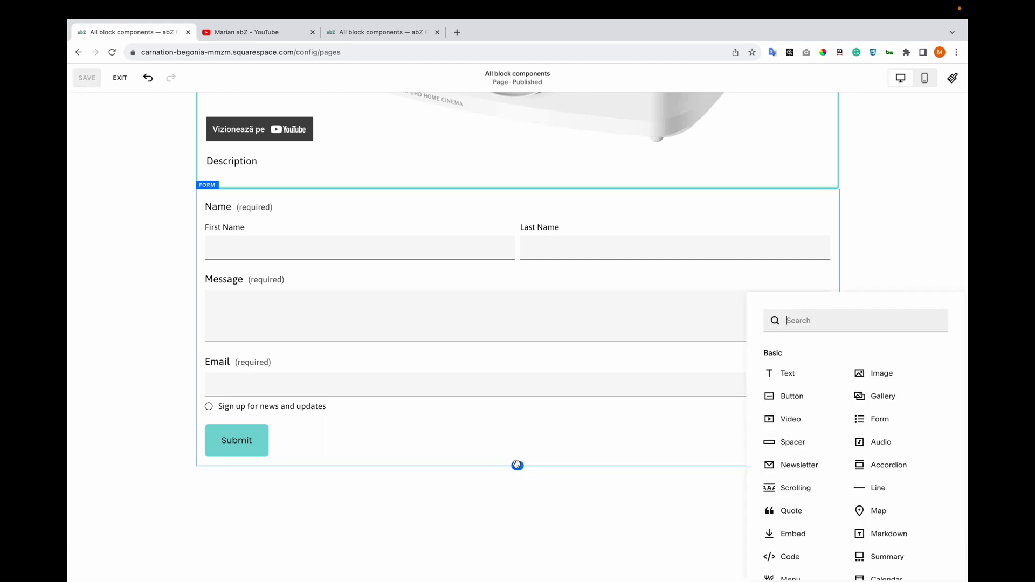
left_click(780, 448)
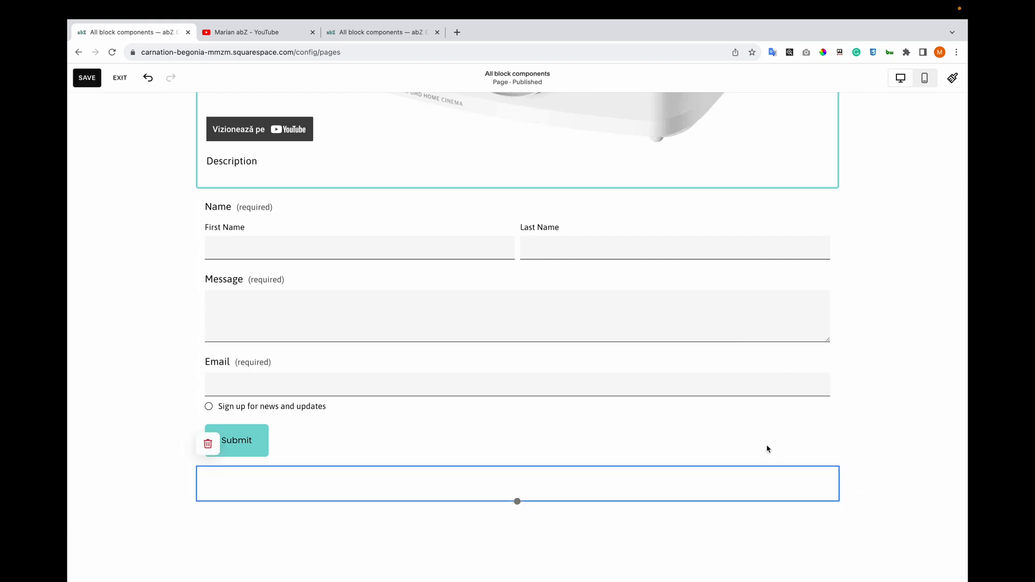
scroll(429, 393, "up", 8)
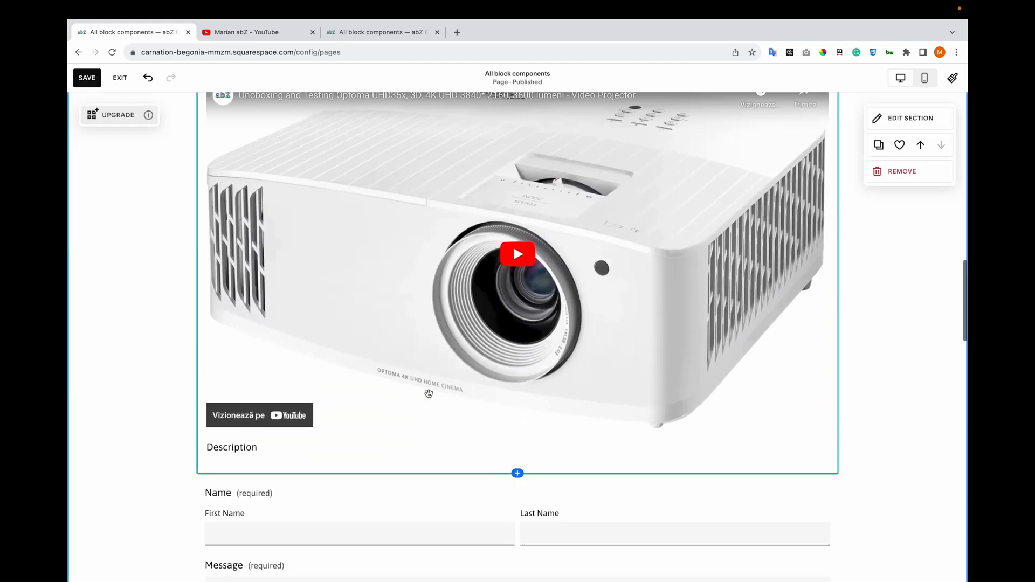
scroll(428, 394, "up", 6)
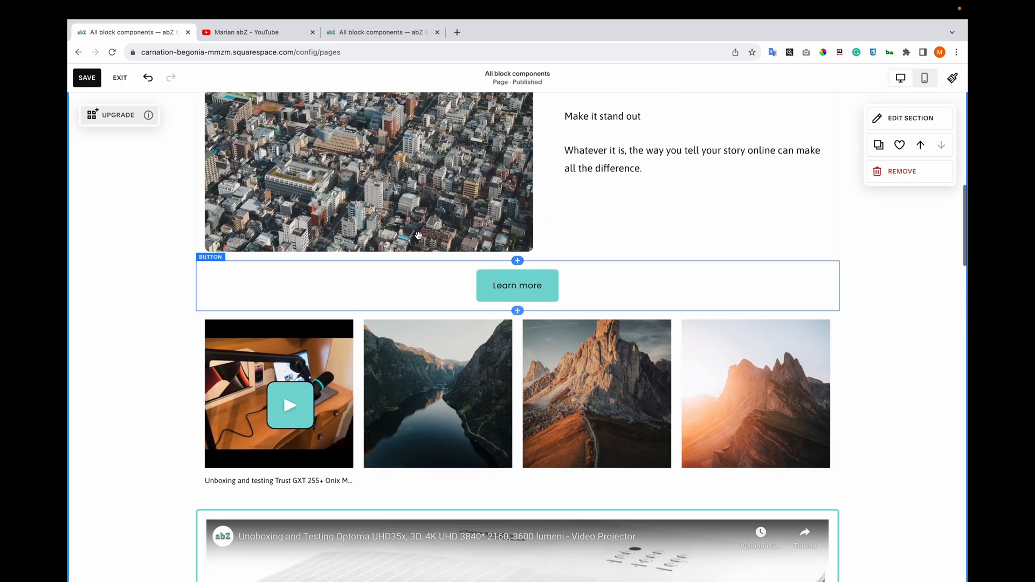
scroll(418, 237, "up", 8)
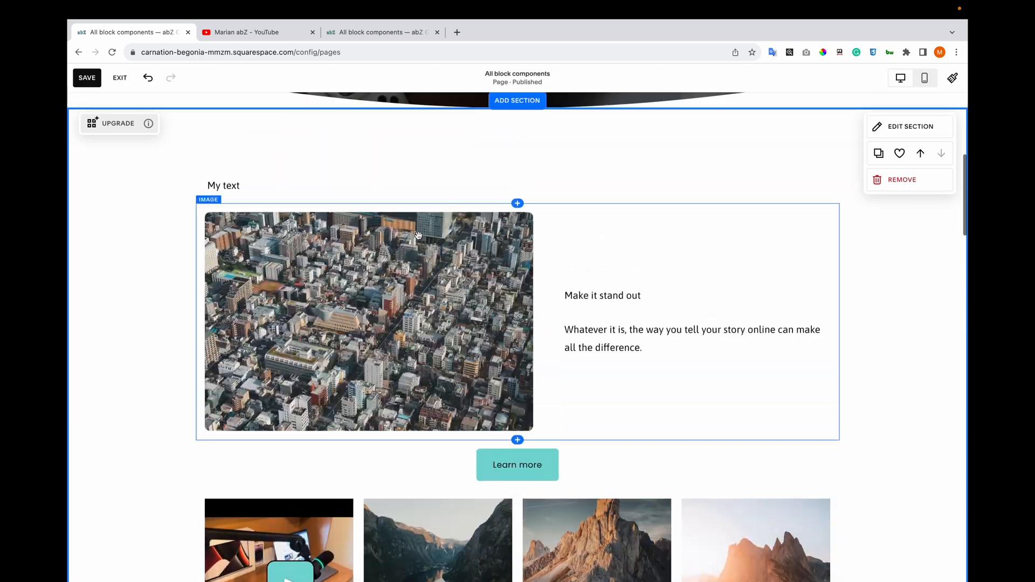
scroll(419, 237, "up", 5)
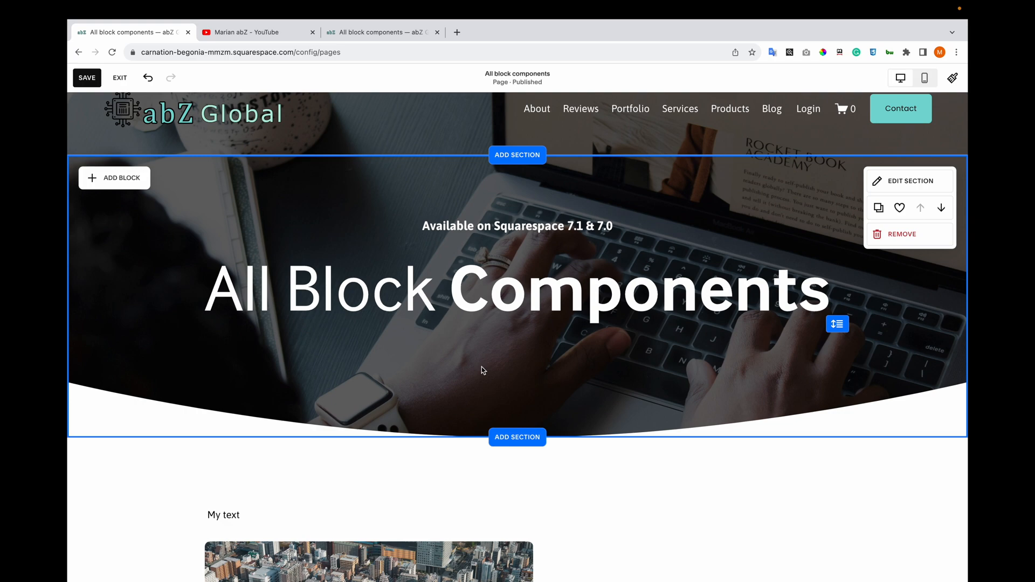
scroll(484, 371, "down", 20)
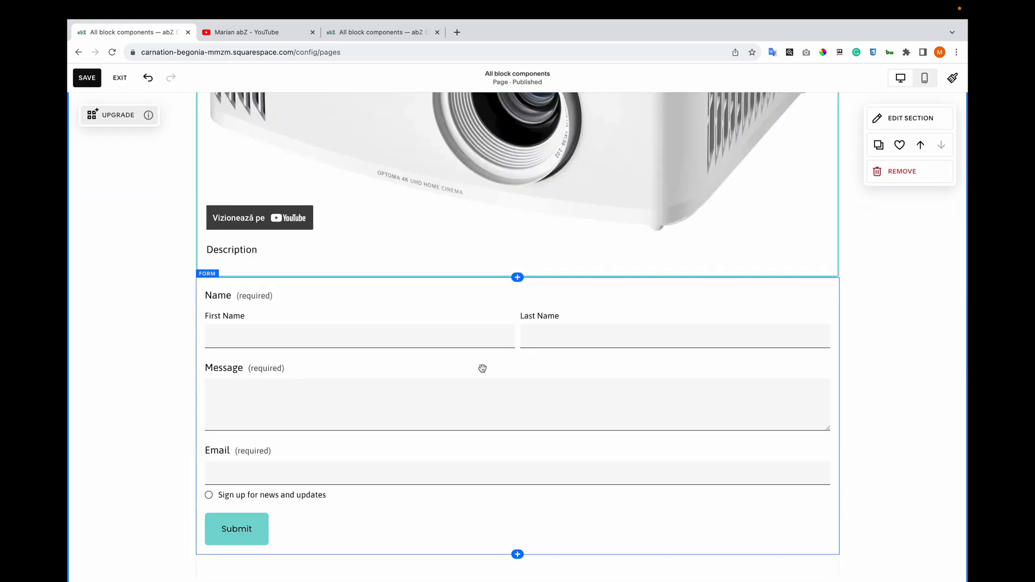
scroll(483, 369, "down", 2)
left_click(515, 403)
left_click_drag(516, 409, 515, 435)
left_click(522, 434)
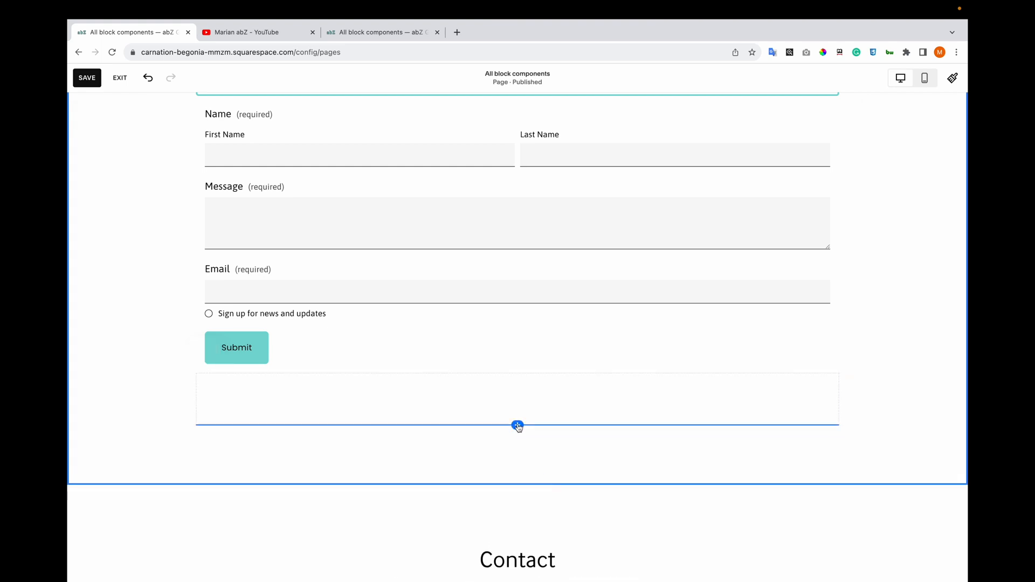
Add an audio block below the spacer and switch its source to External File.
left_click(517, 426)
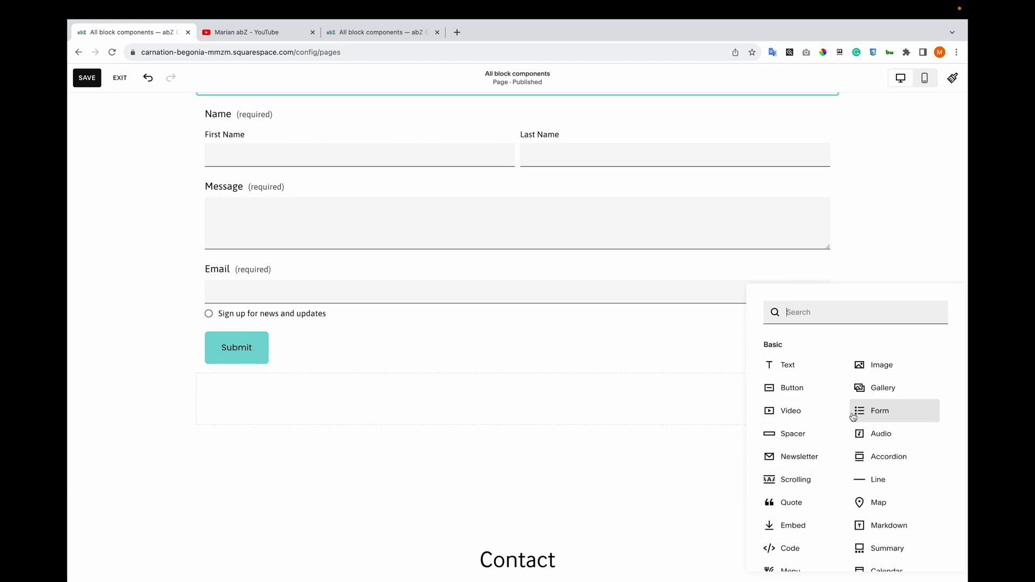
left_click(879, 436)
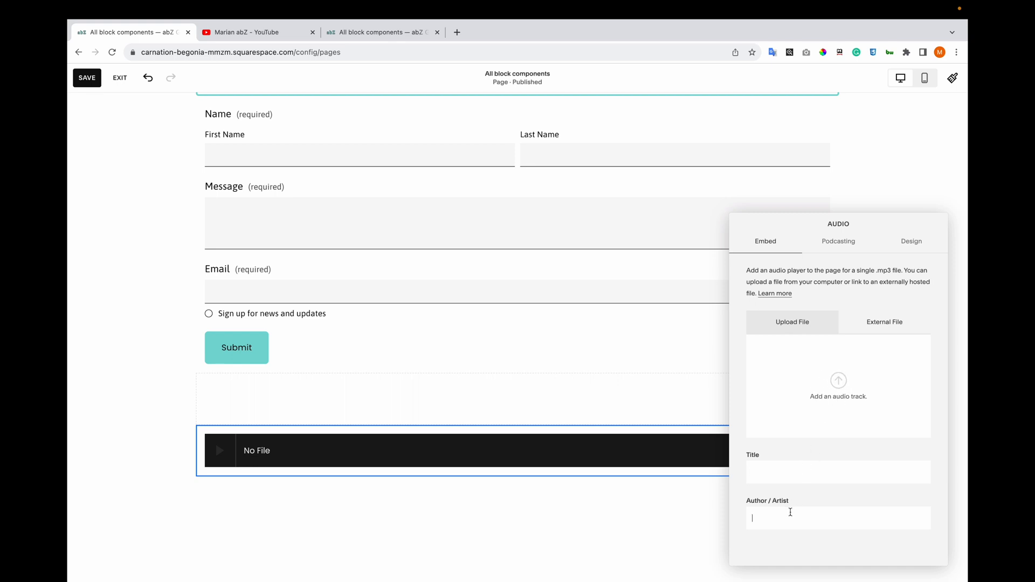
left_click(868, 330)
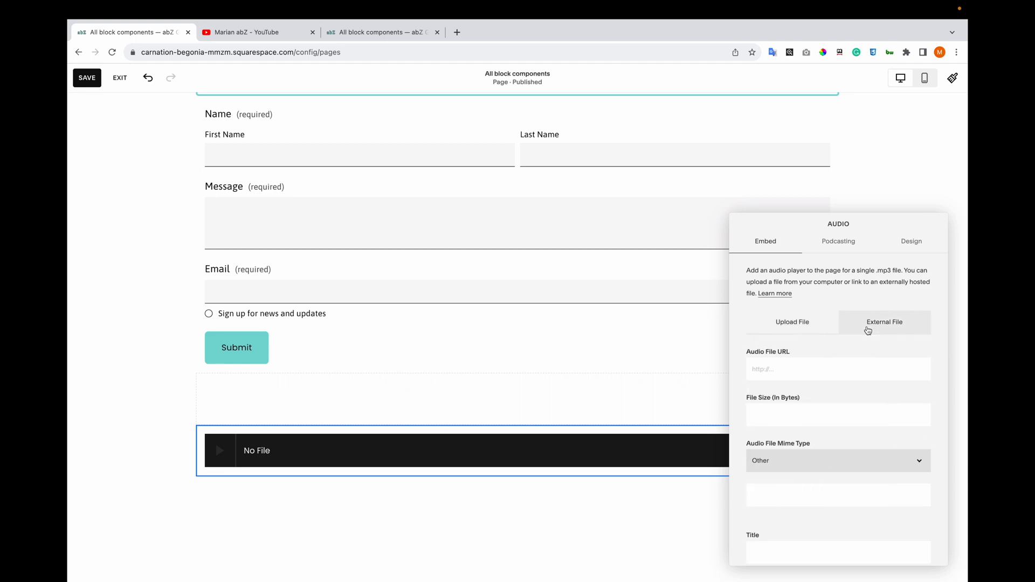
Set the external audio file's mime type to Other, with audio/mpeg as the custom type.
scroll(798, 404, "down", 1)
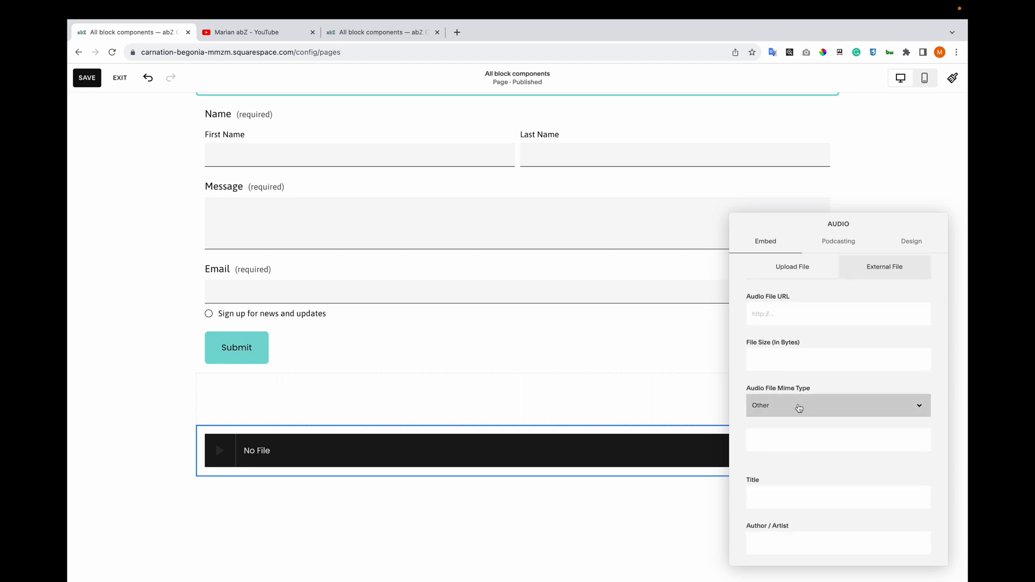
left_click(800, 408)
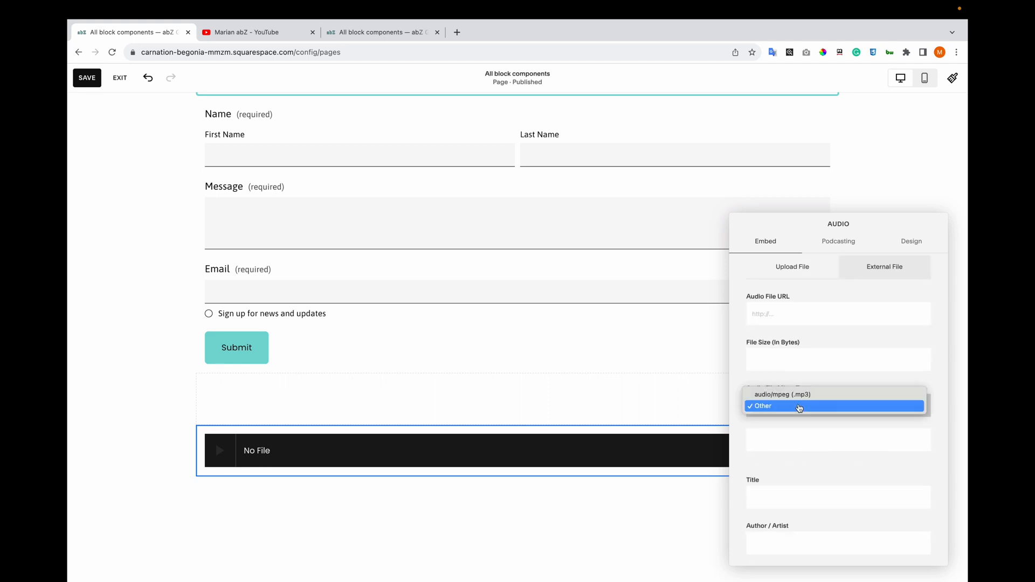
left_click(863, 405)
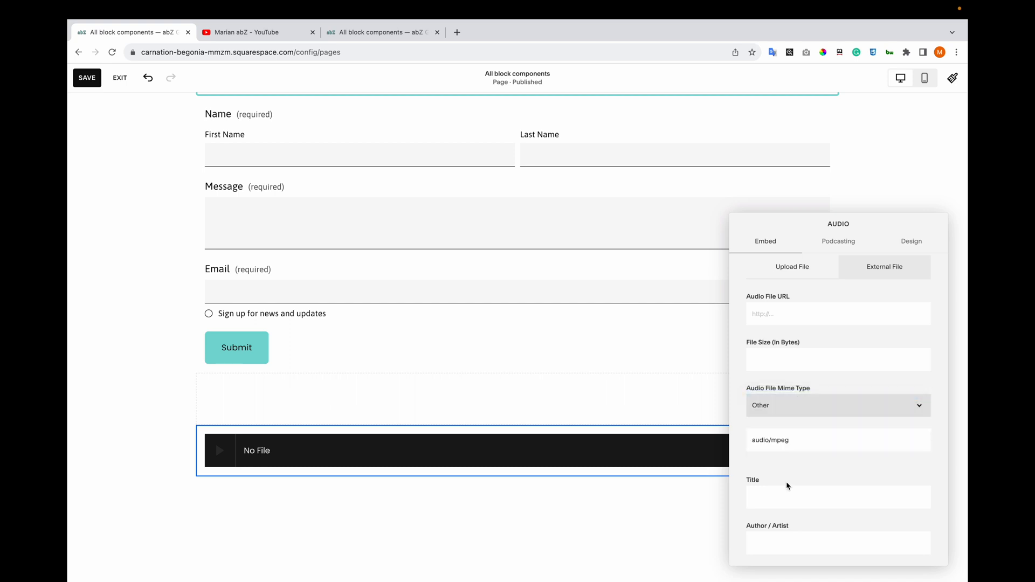
Review the audio block's Podcasting and Design options, compare the Upload File and External File sources, and close the settings.
left_click(838, 241)
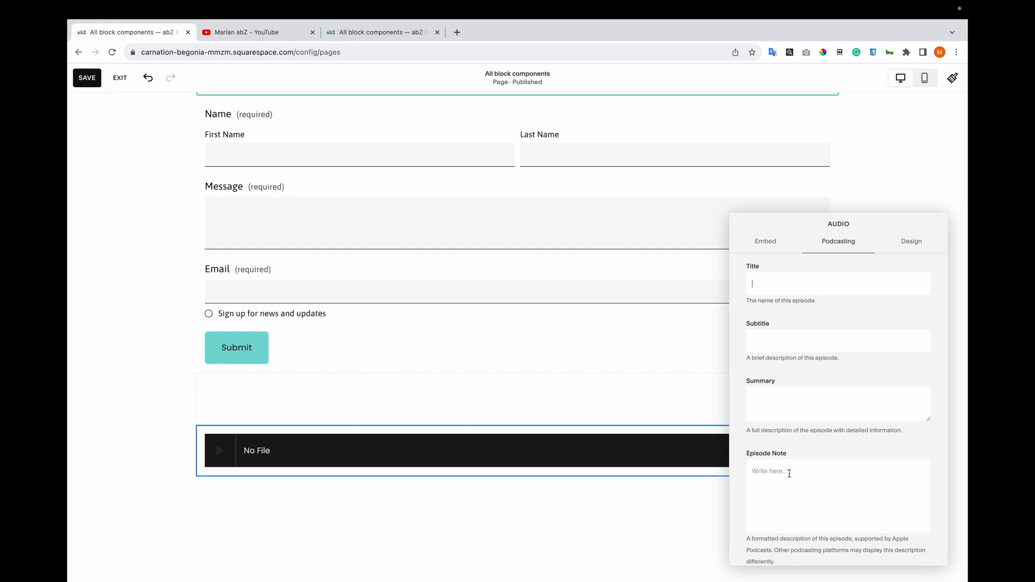
left_click(902, 245)
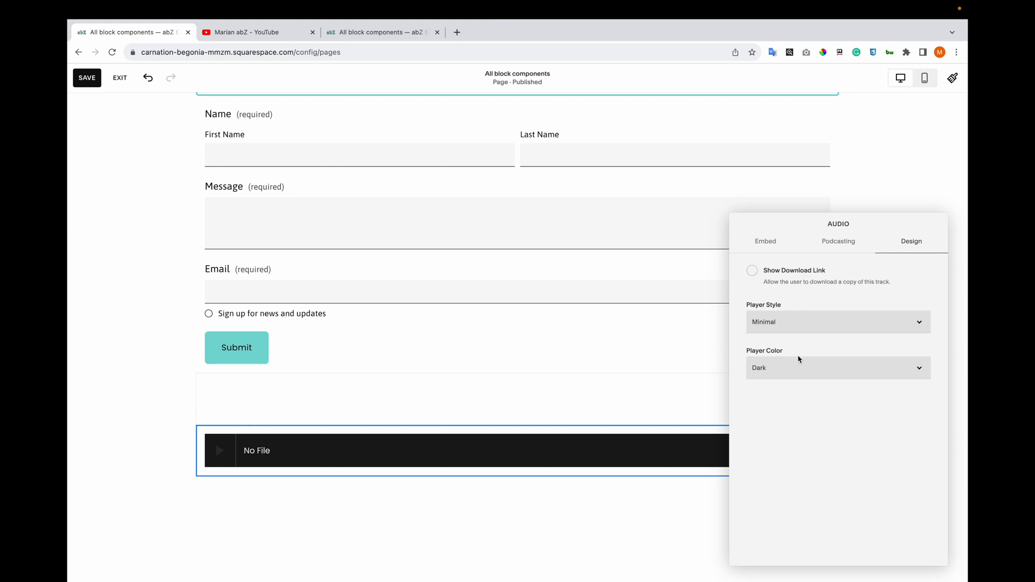
left_click(768, 242)
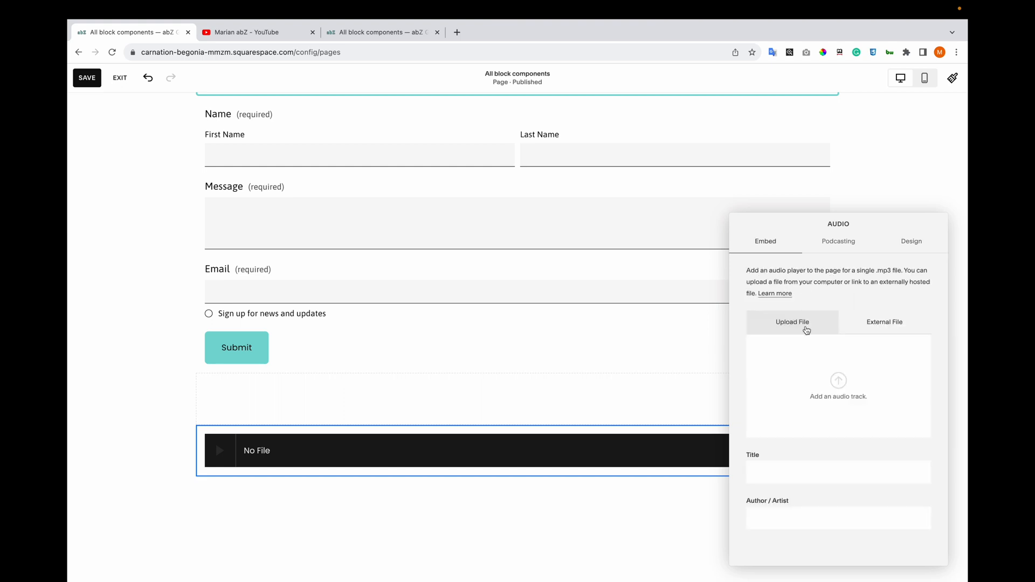
left_click(868, 326)
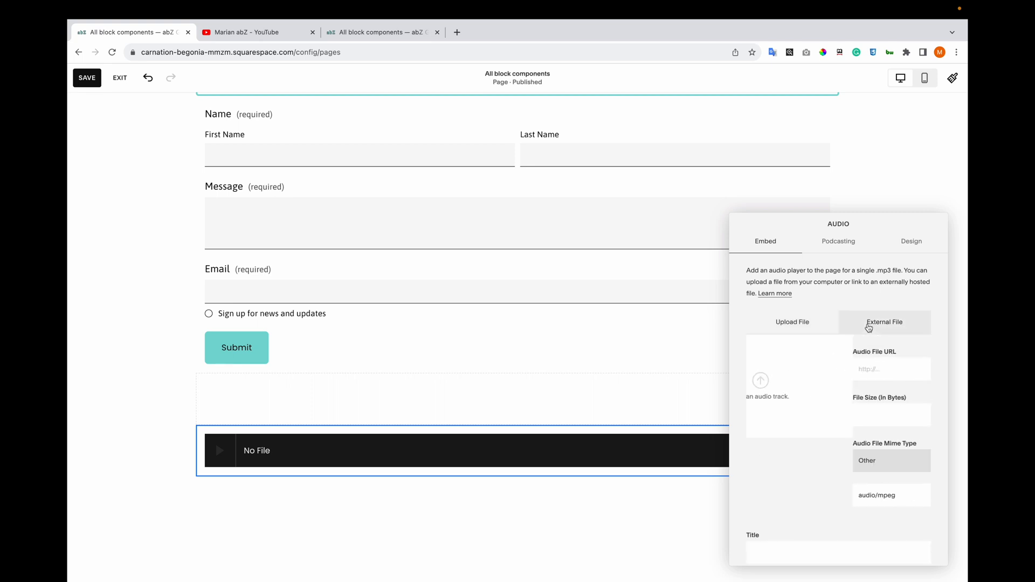
left_click(613, 354)
left_click(435, 451)
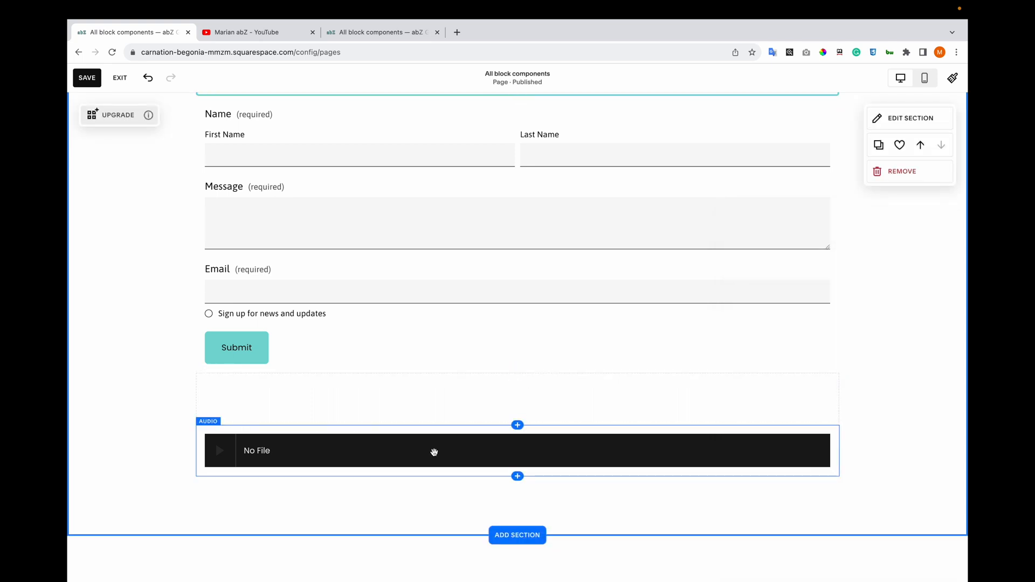
Add a newsletter block below the audio block and review its content settings down to Post-Submit.
left_click(518, 476)
left_click(788, 467)
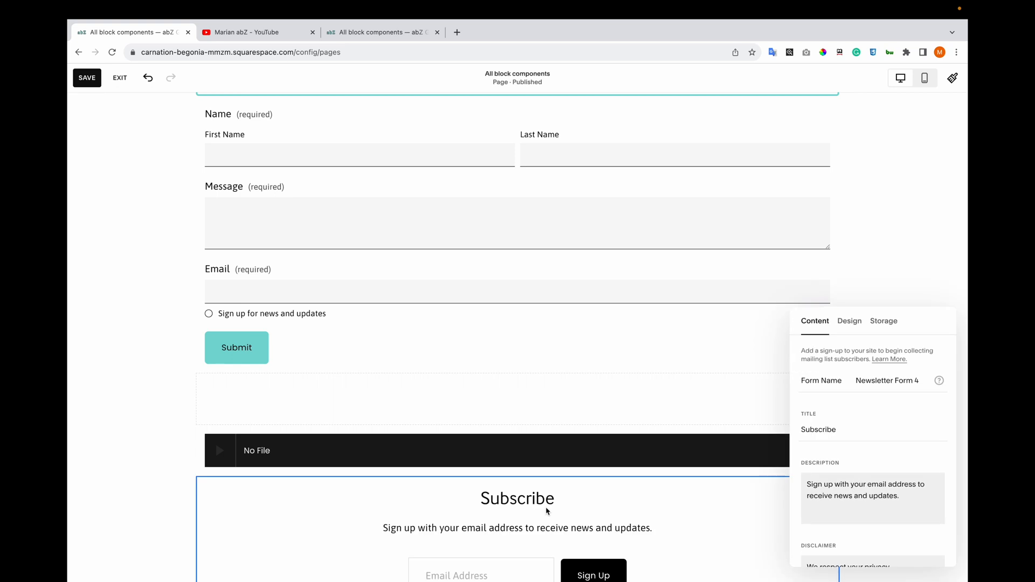
scroll(546, 511, "down", 2)
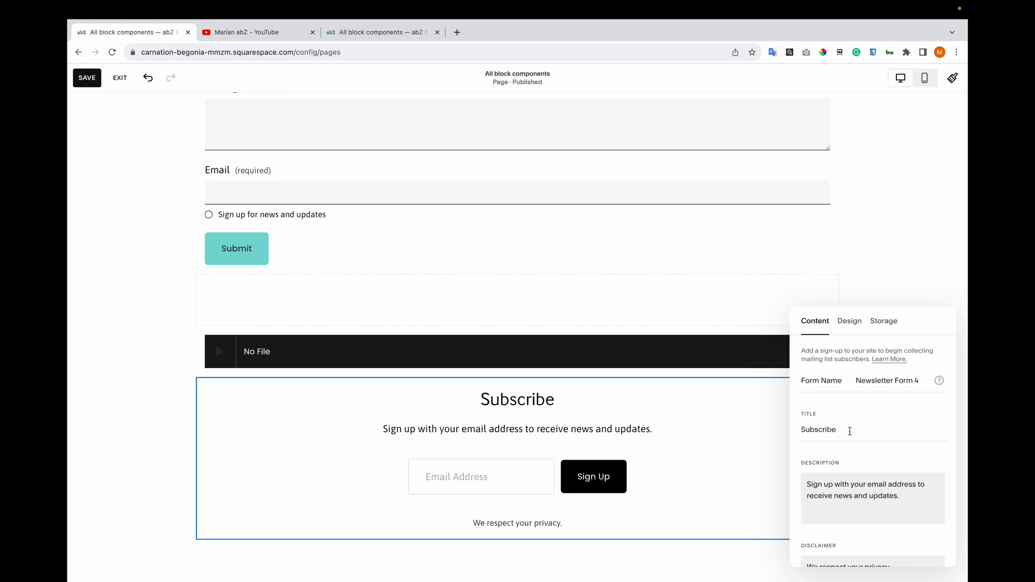
scroll(849, 491, "down", 3)
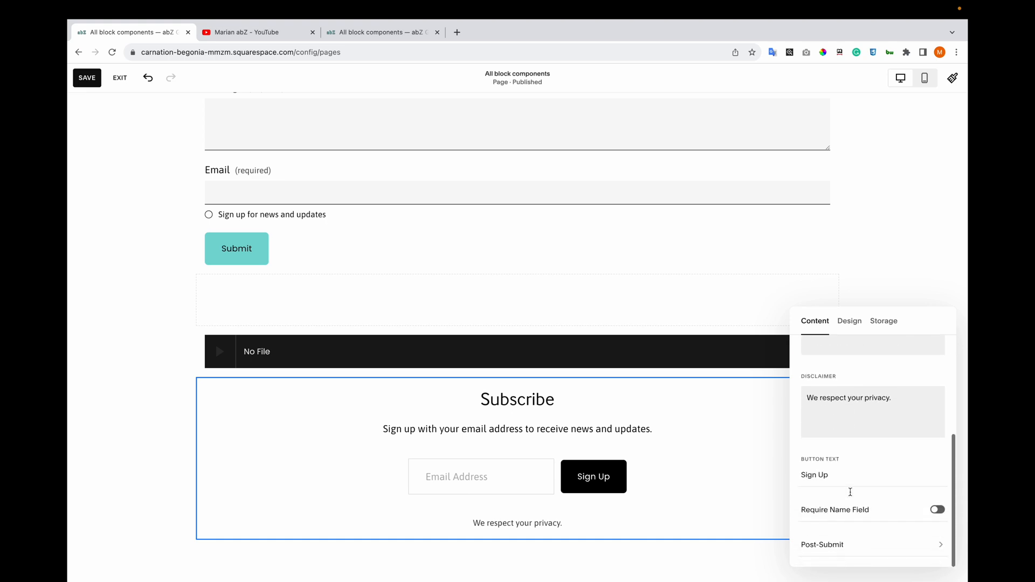
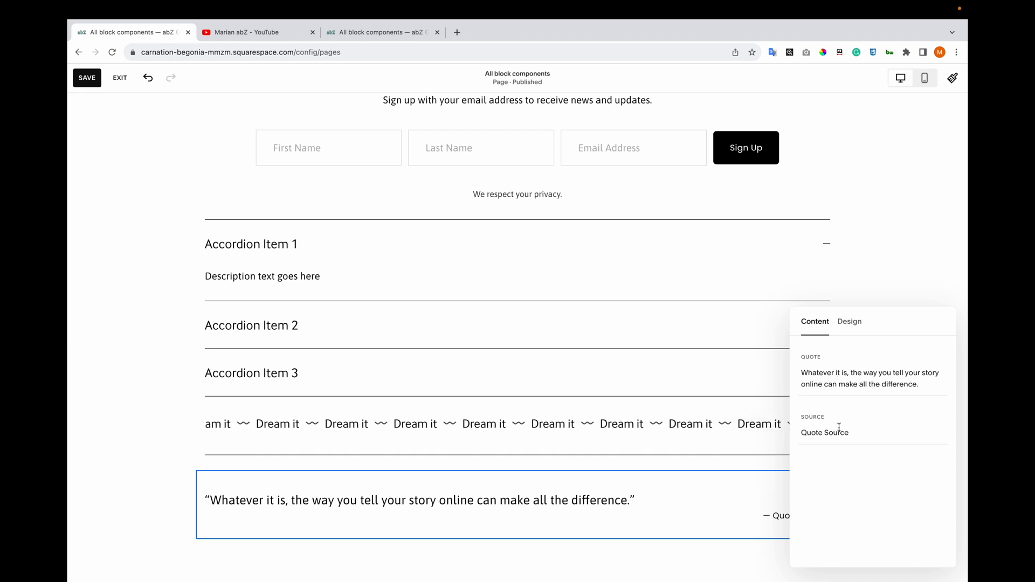
Review the quote block's animation and background design options and close its settings.
left_click(850, 324)
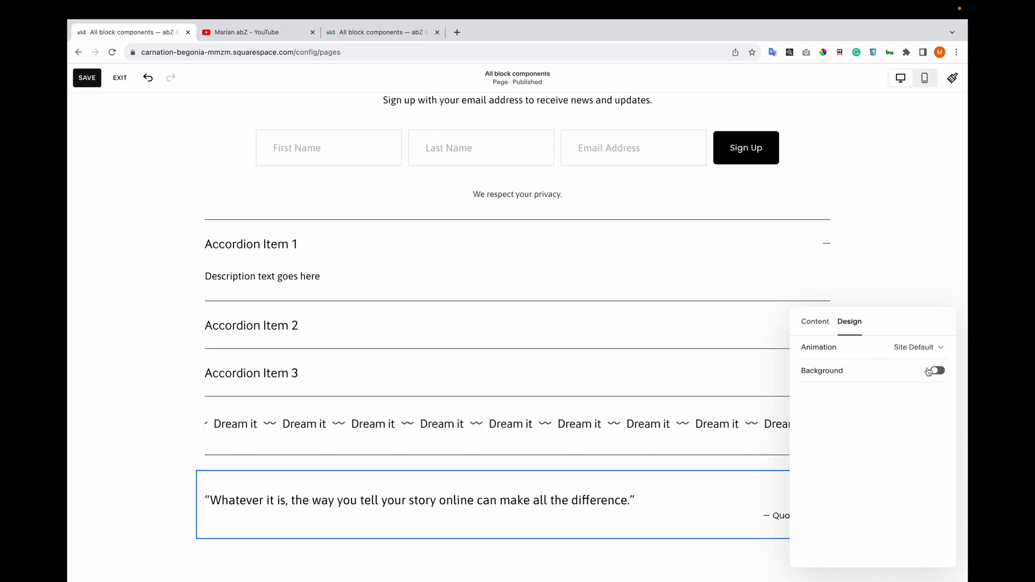
scroll(756, 453, "down", 3)
left_click(636, 411)
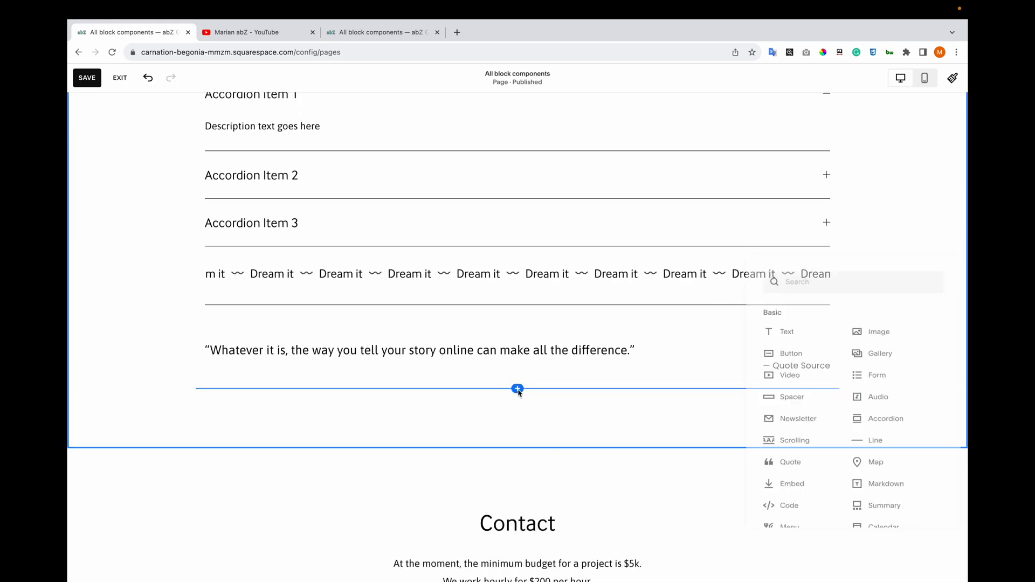
Add a map block below the quote, review its business and address fields, and open its design options.
left_click(518, 389)
left_click(887, 508)
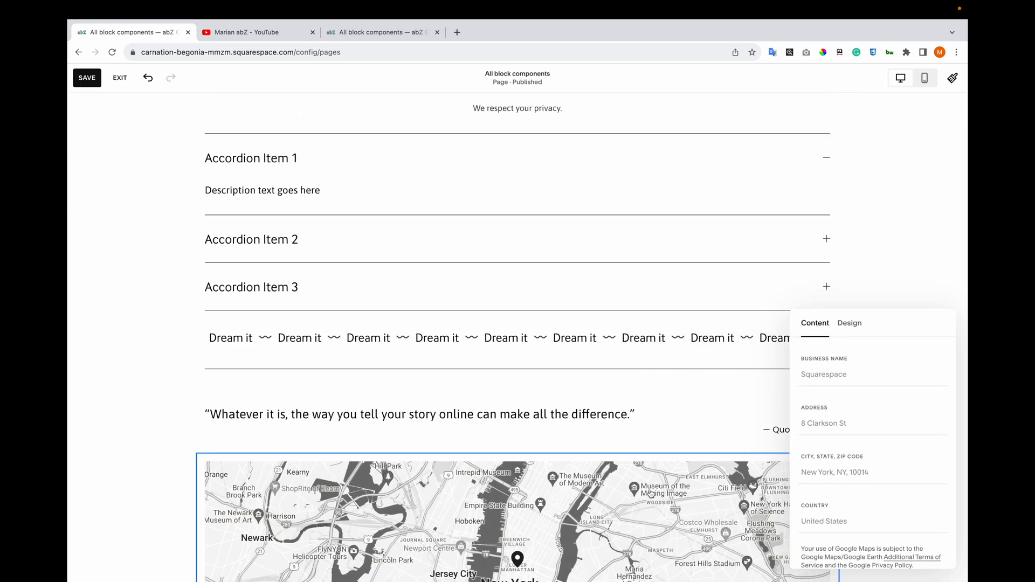
scroll(650, 494, "down", 2)
scroll(744, 438, "down", 4)
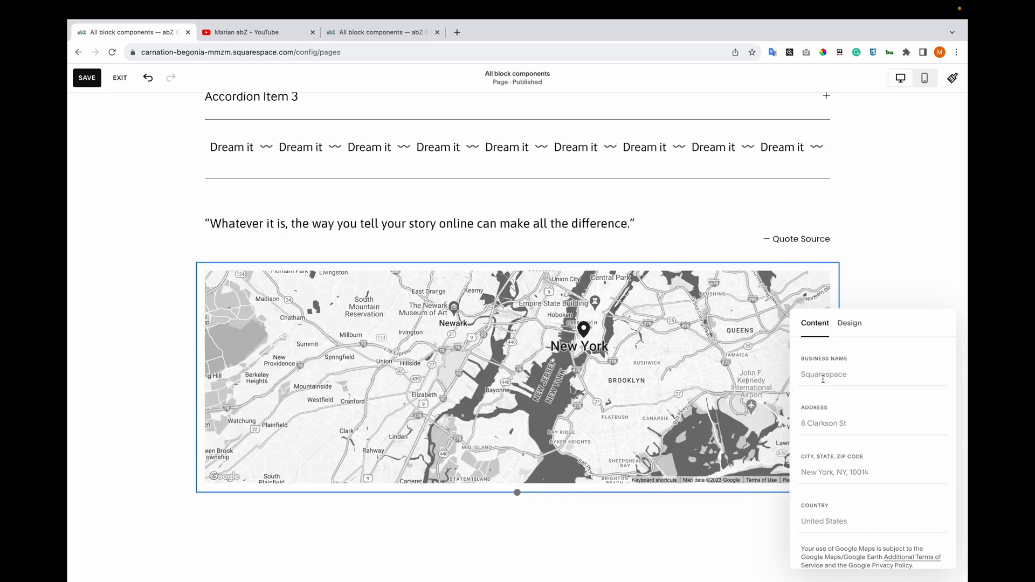
left_click(851, 331)
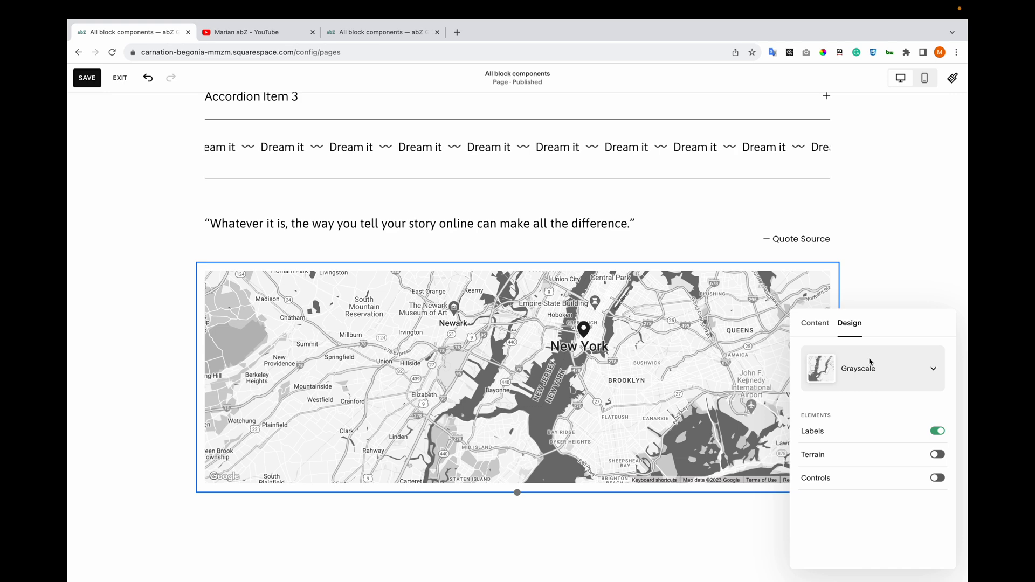
Try the Original, Satellite, Dark and Light styles on the map in turn.
left_click(878, 376)
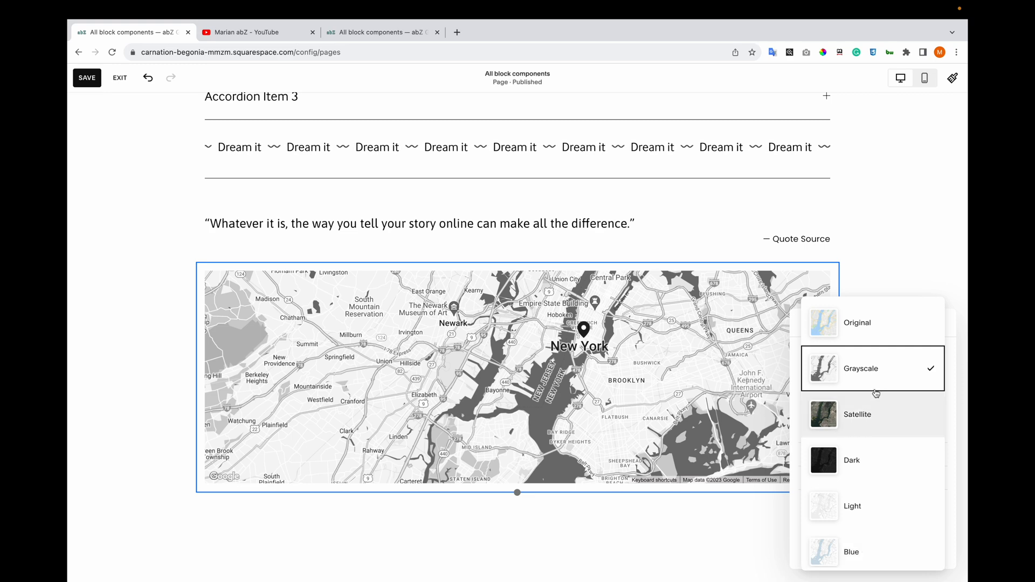
left_click(865, 335)
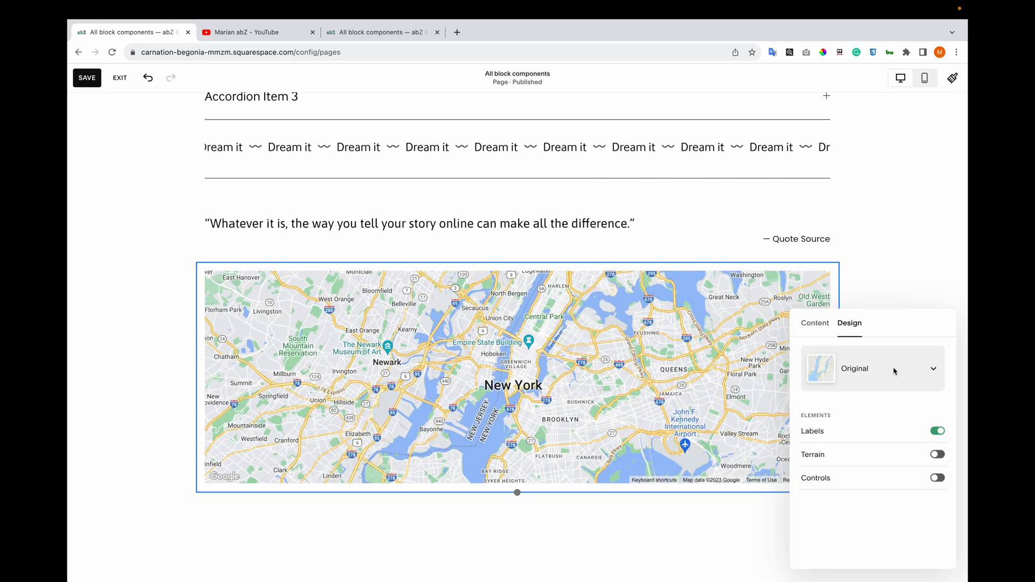
left_click(894, 370)
left_click(873, 243)
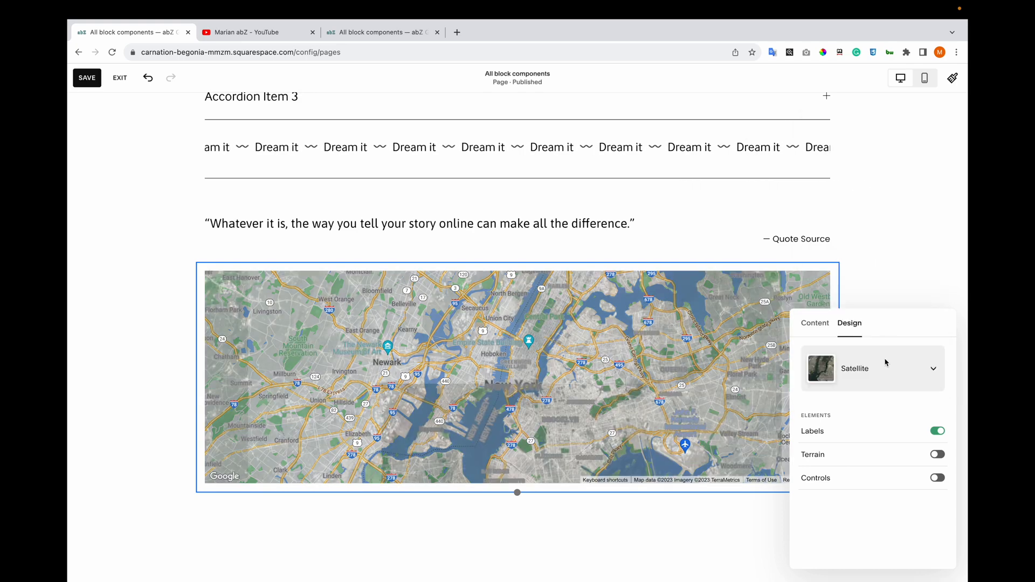
left_click(887, 368)
left_click(875, 414)
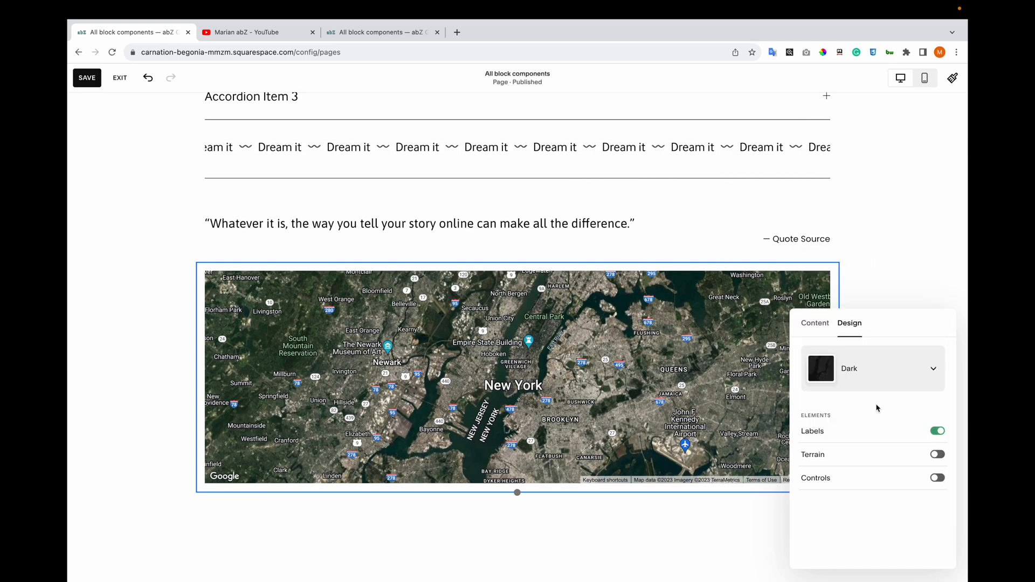
left_click(875, 376)
left_click(866, 416)
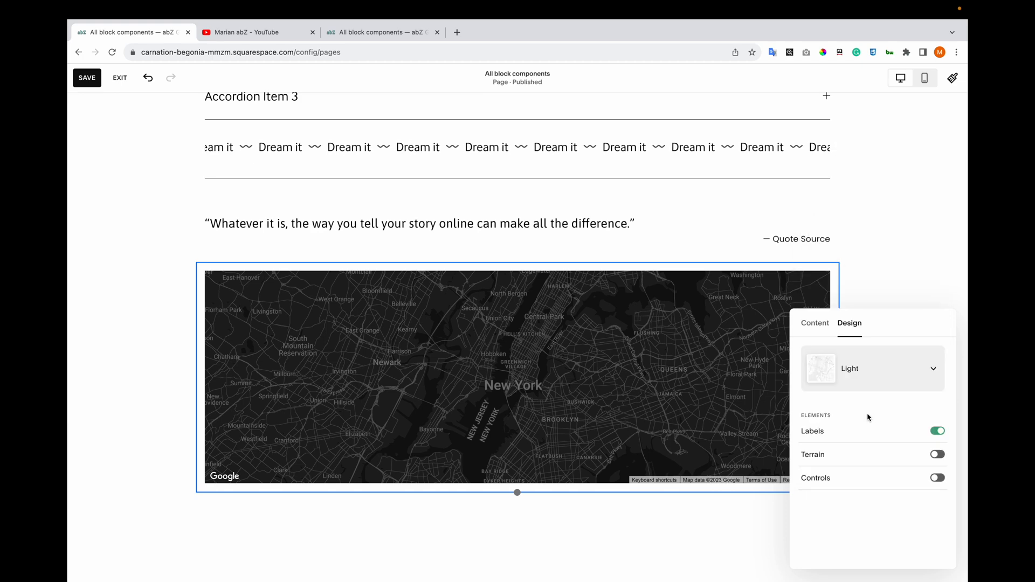
Set the map style to Blue, try hiding and restoring the labels, and enable Terrain and Controls.
left_click(880, 369)
left_click(874, 413)
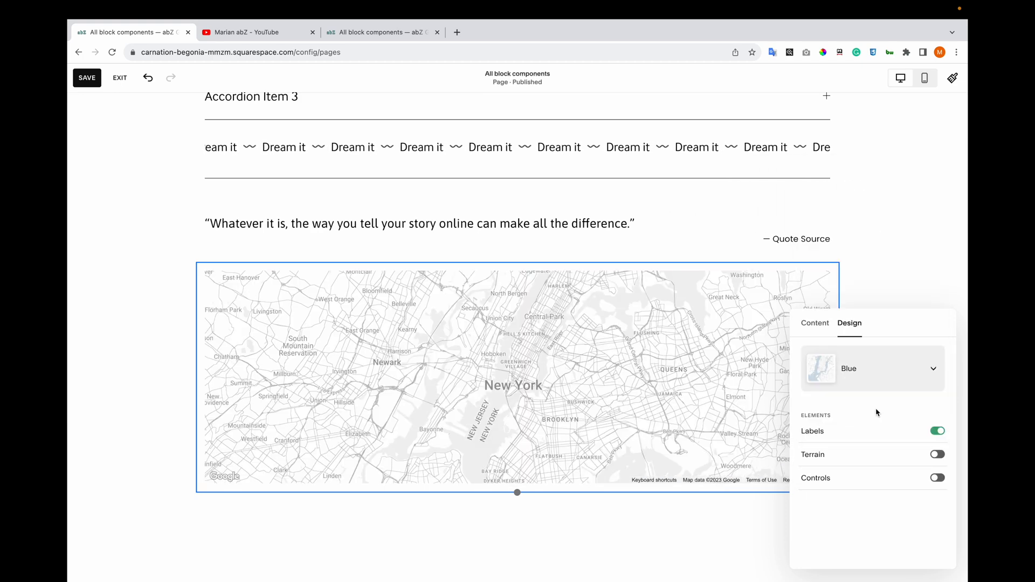
left_click(937, 431)
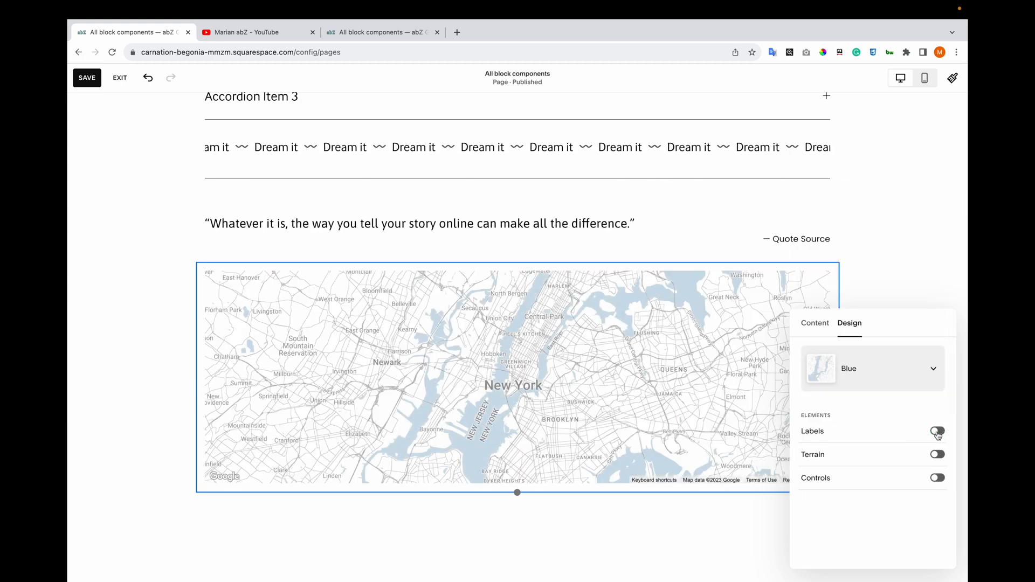
left_click(937, 432)
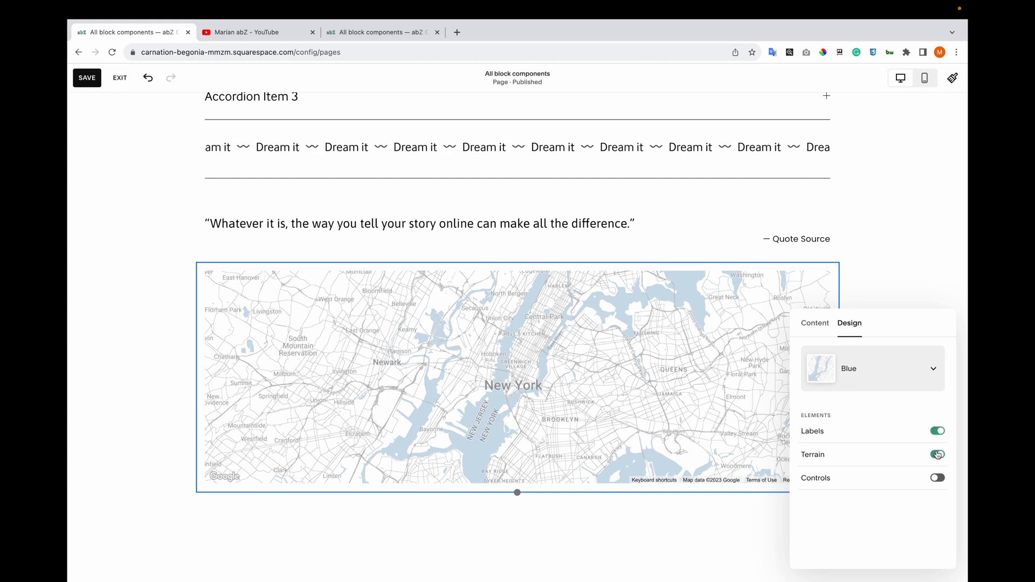
left_click(939, 478)
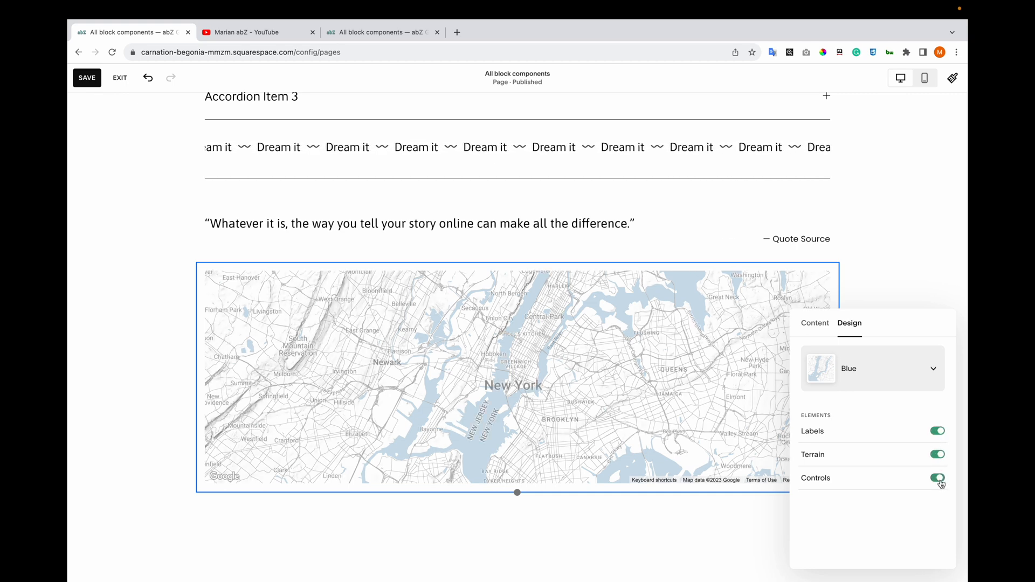
Move the settings away from the map's zoom controls, zoom the map in on New York and reposition it.
left_click_drag(895, 330, 322, 324)
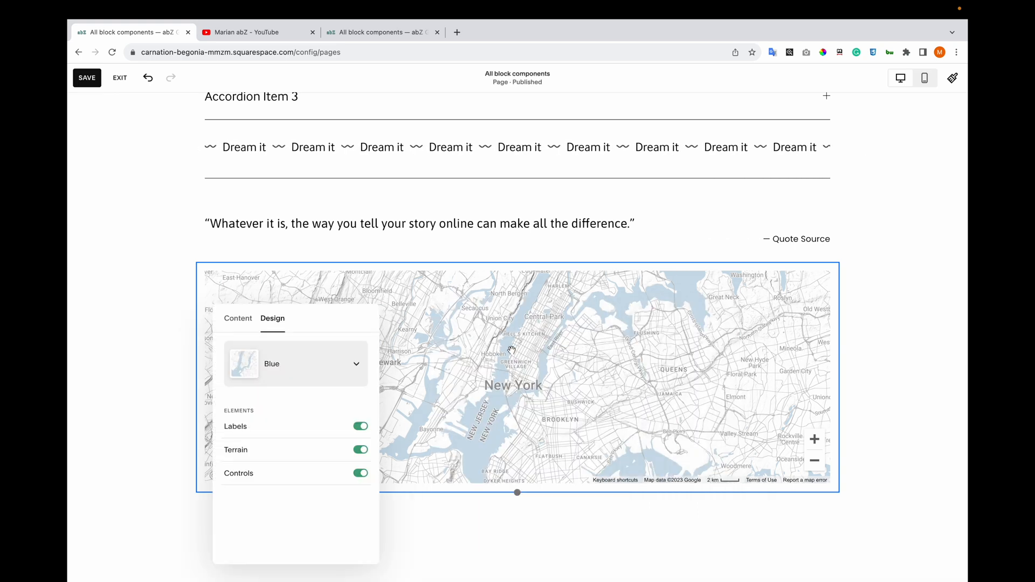
scroll(511, 351, "up", 3)
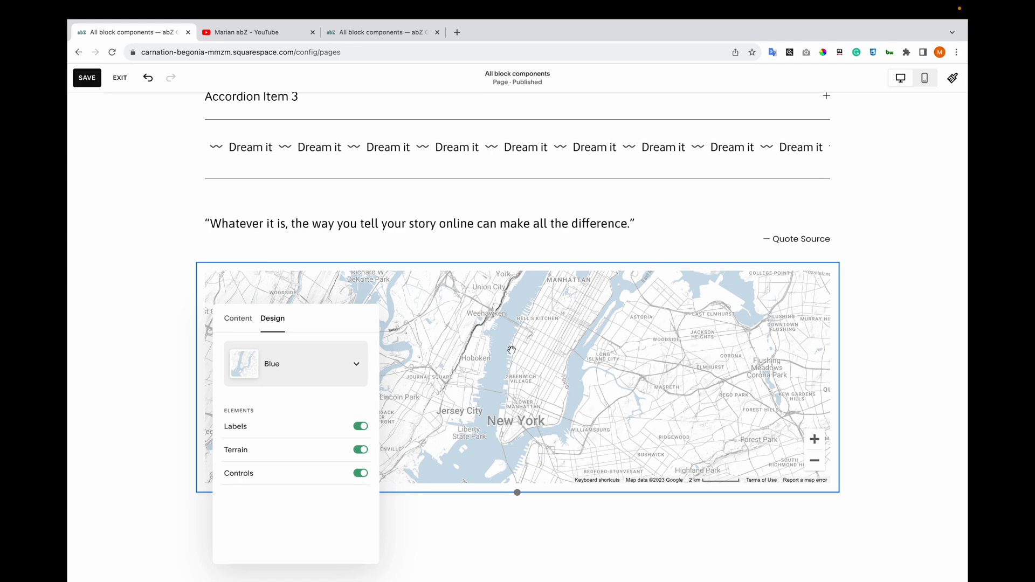
scroll(511, 350, "up", 3)
left_click_drag(532, 396, 527, 313)
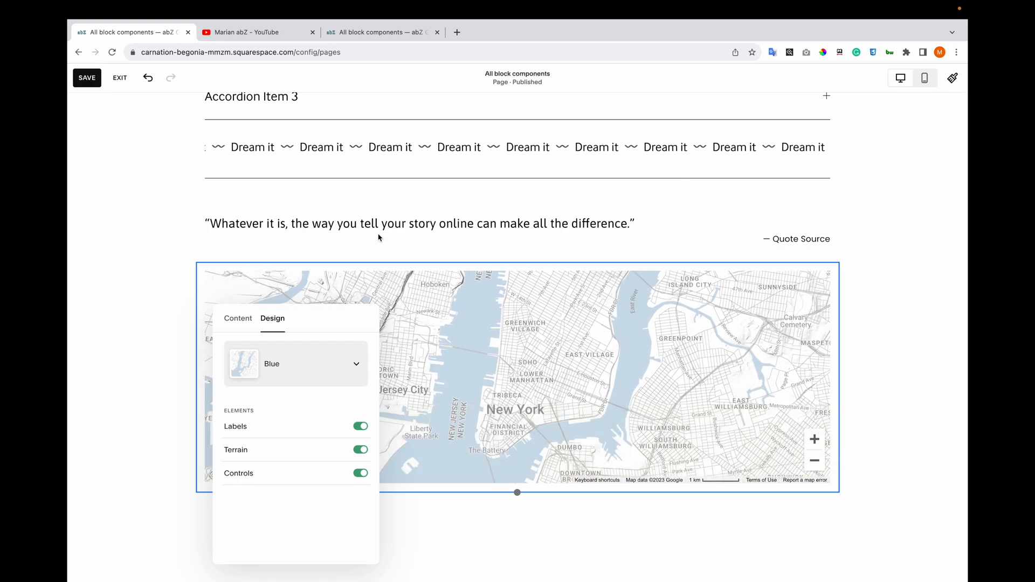
Reload the live All block components page and view the map below the quote.
left_click(383, 32)
left_click(112, 51)
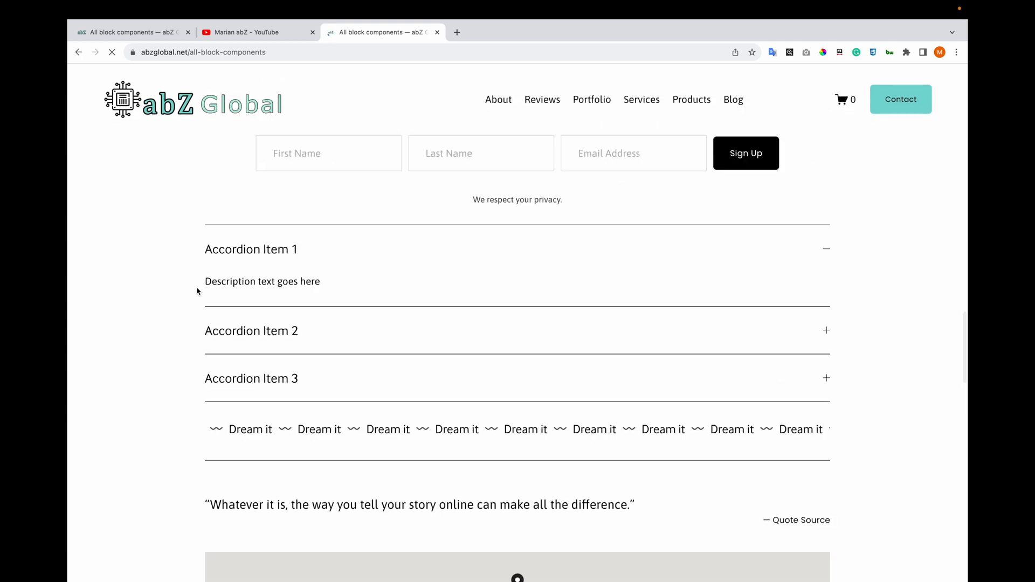
scroll(197, 289, "down", 6)
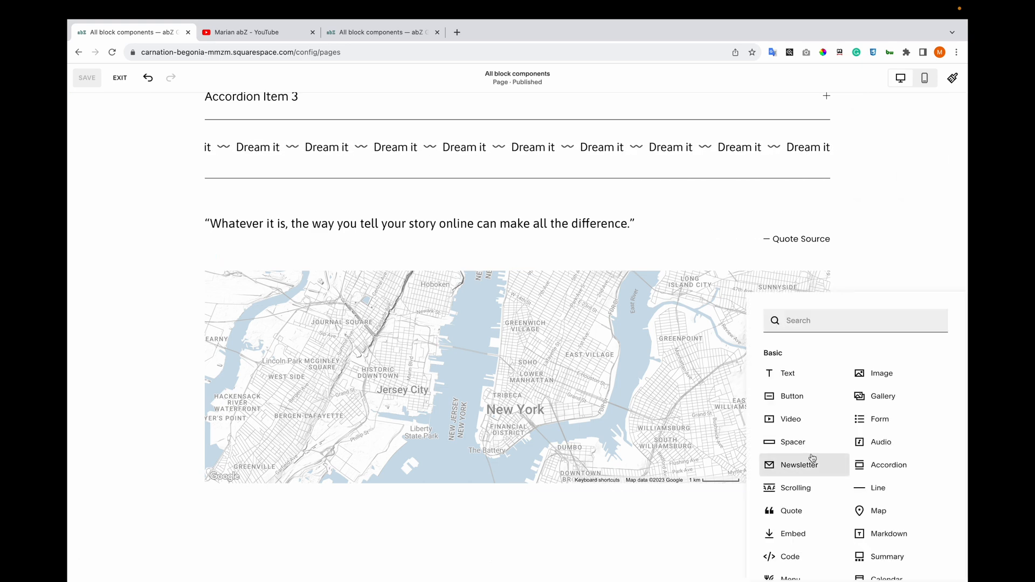
Add an embed block below the map, set it to embed as a Code Snippet, and close its settings.
scroll(807, 463, "down", 2)
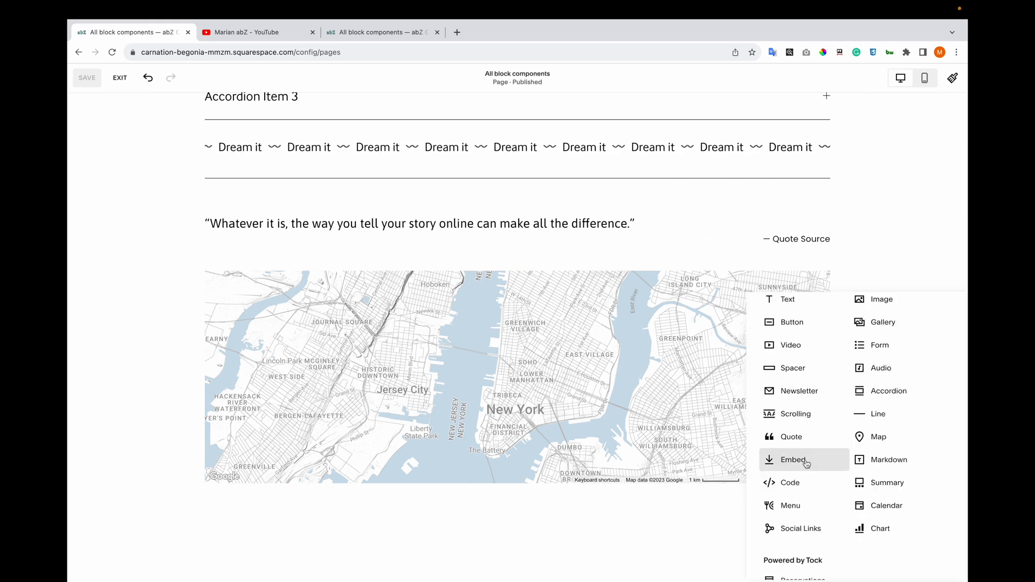
left_click(793, 460)
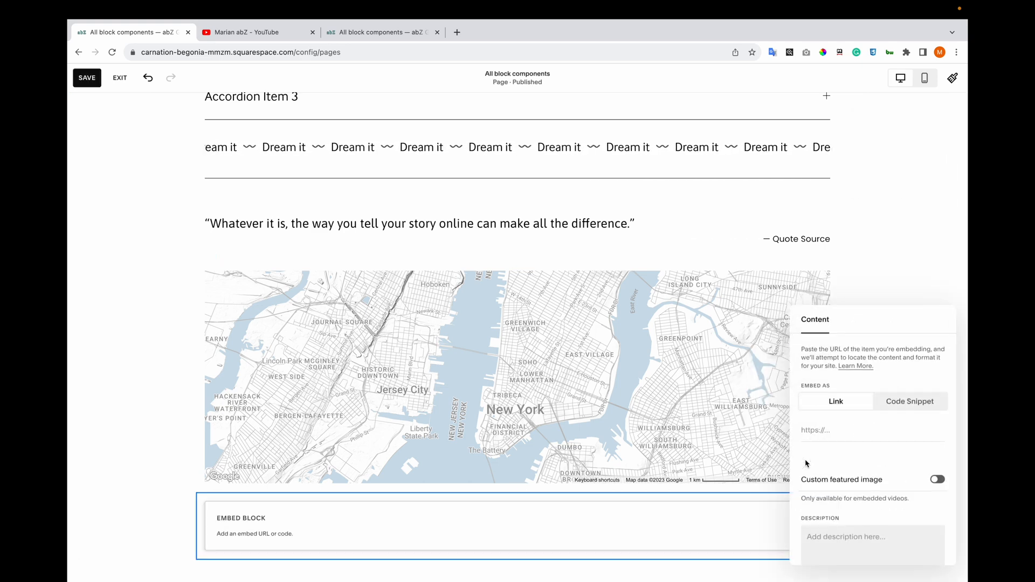
left_click(903, 406)
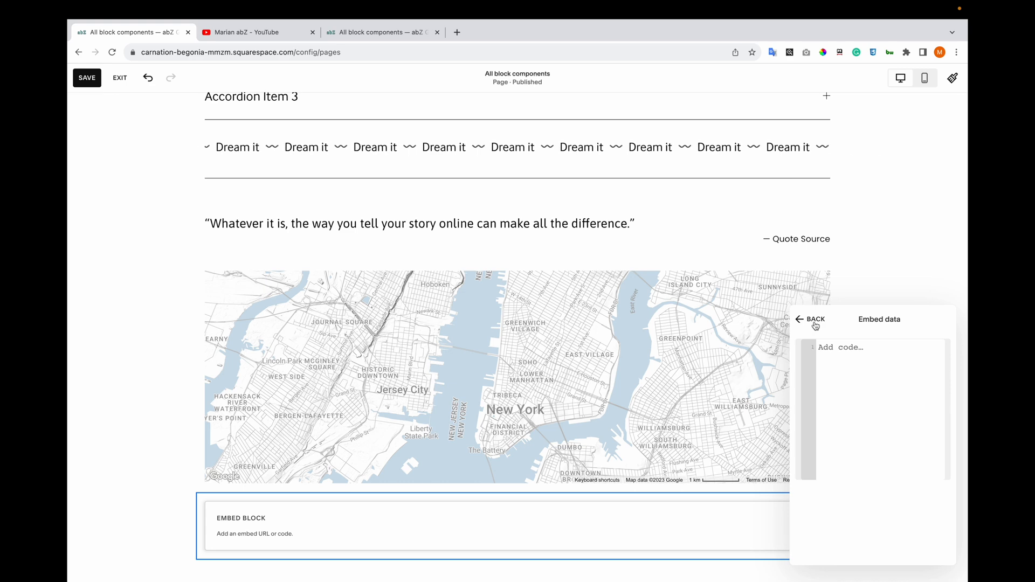
left_click(448, 501)
Add a Markdown block directly below the embed block.
scroll(448, 500, "down", 2)
left_click(518, 451)
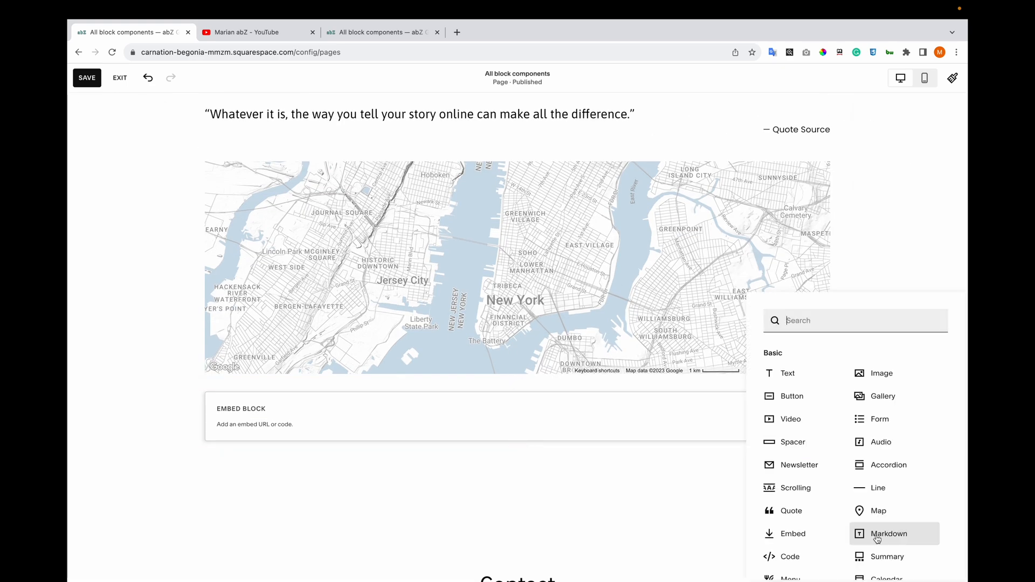
left_click(877, 536)
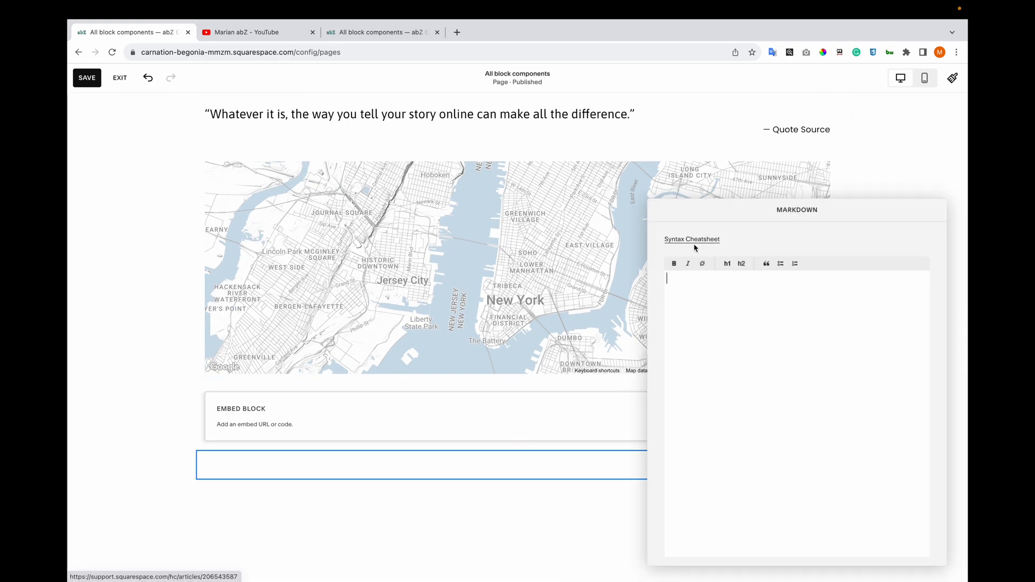
Open the Markdown block's Syntax Cheatsheet and look through its formatting examples.
left_click(689, 240)
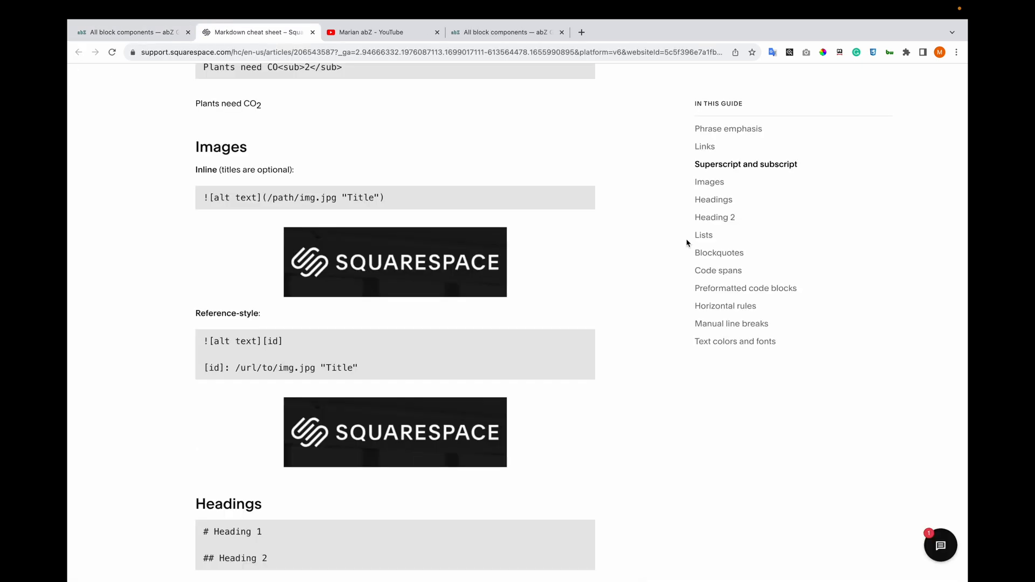
scroll(686, 243, "up", 10)
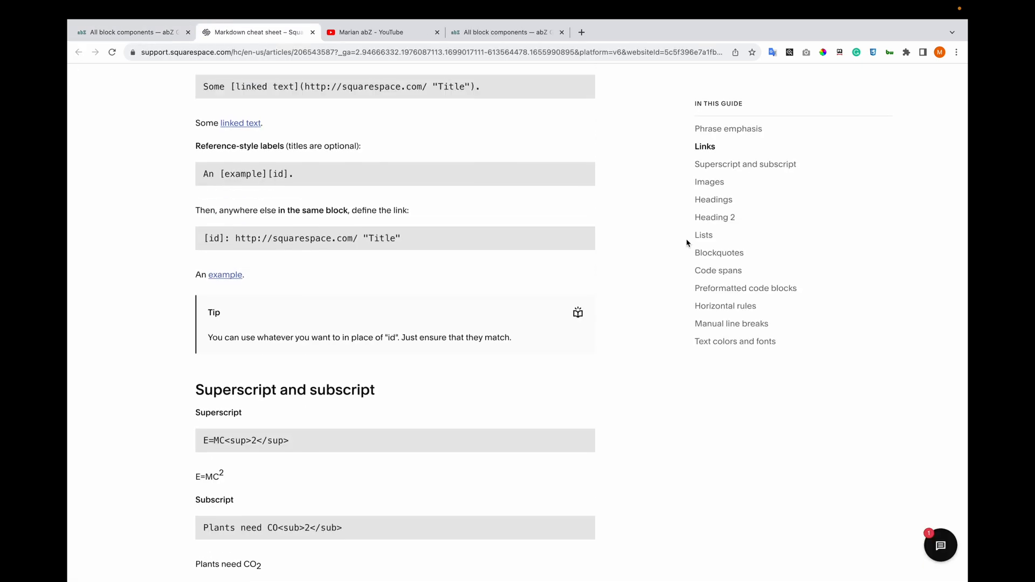
scroll(687, 244, "down", 5)
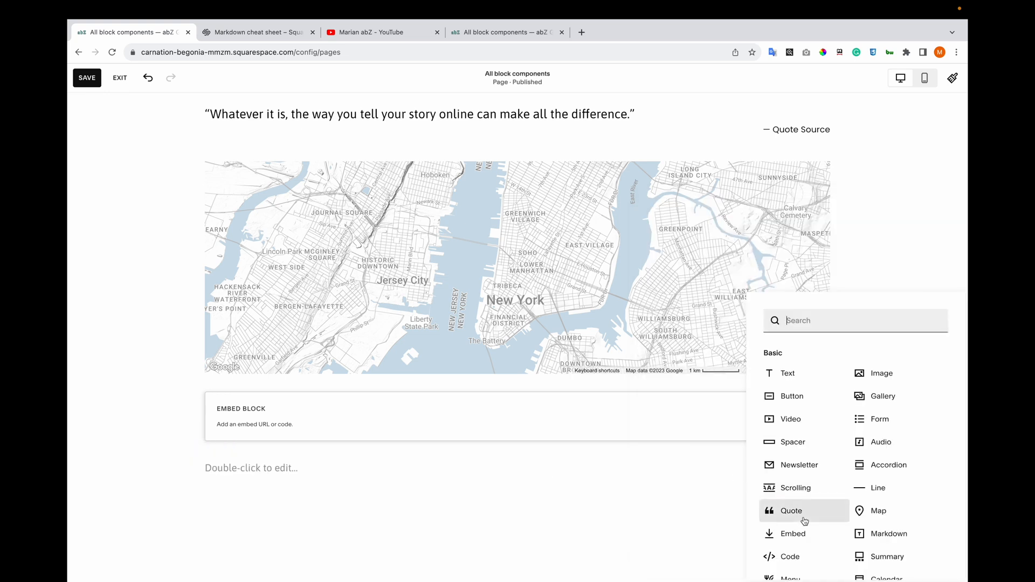
Add a code block below the Markdown block, look through its mode options and keep HTML.
left_click(791, 563)
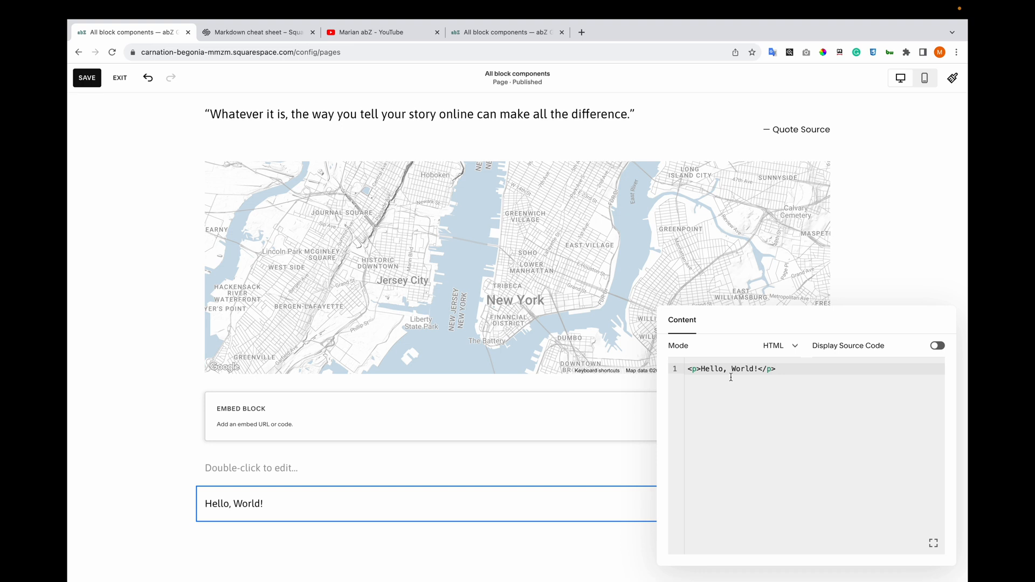
left_click(781, 346)
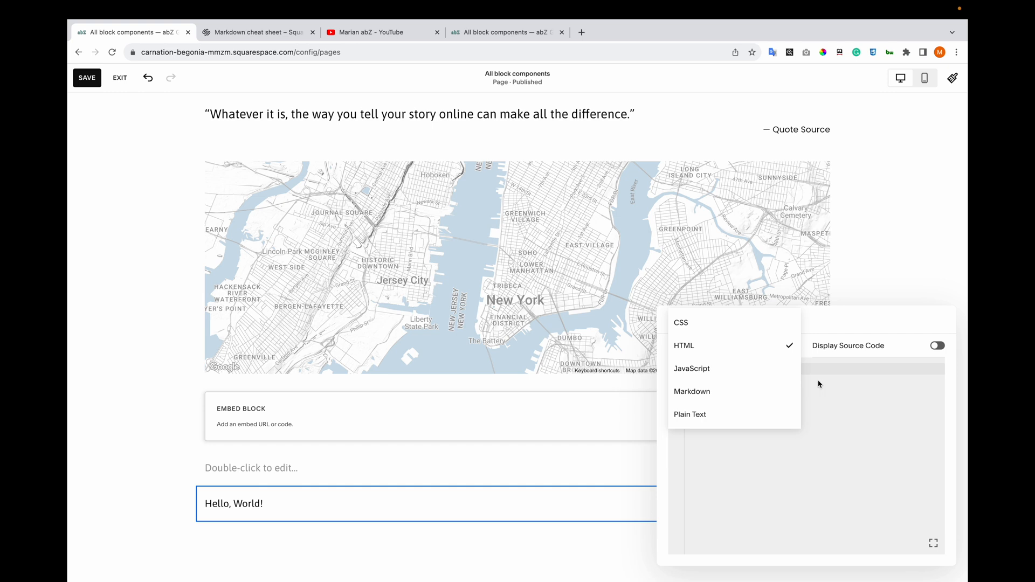
left_click(814, 382)
left_click(696, 374)
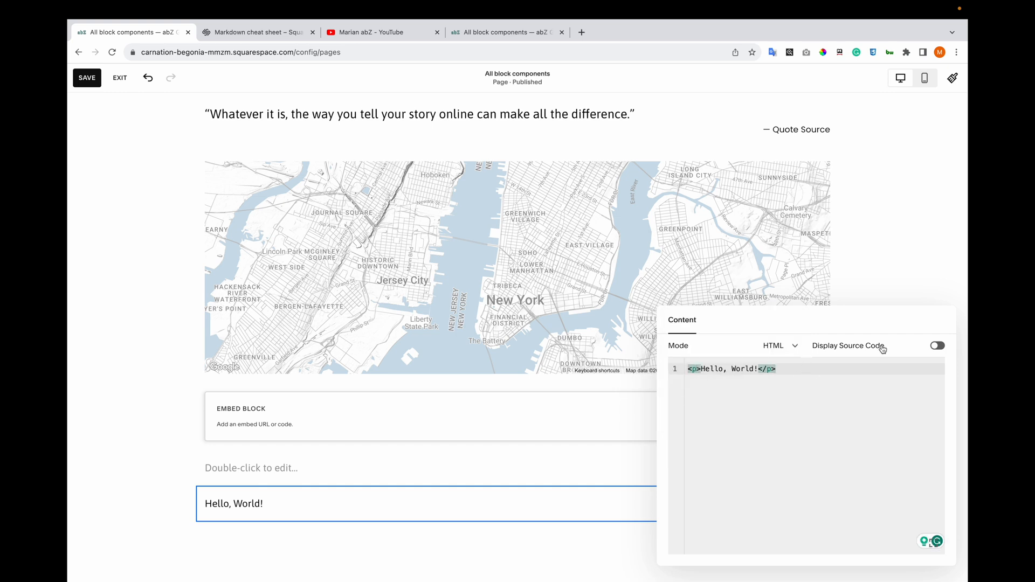
Try Display Source Code on the Hello, World! code block, turn it off again, and close the settings.
left_click(937, 346)
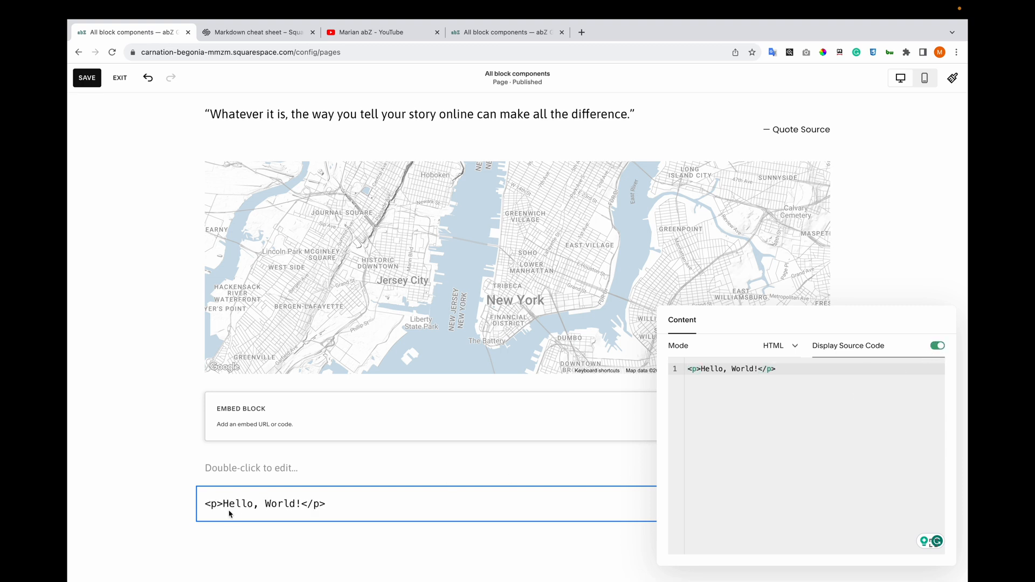
left_click(936, 347)
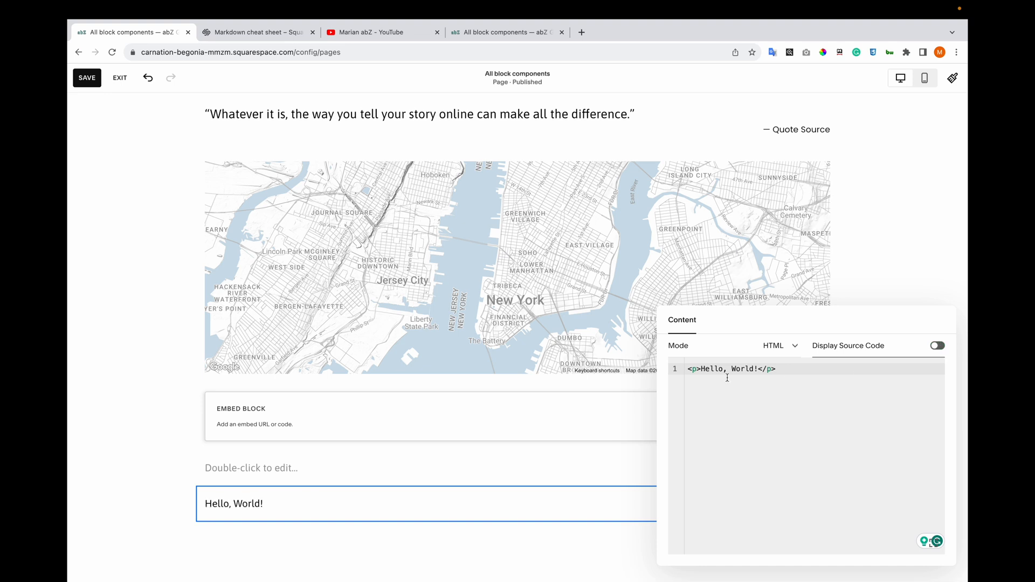
left_click(317, 498)
Add a summary block below the code block and choose Squarespace Blog as its source page.
left_click(517, 520)
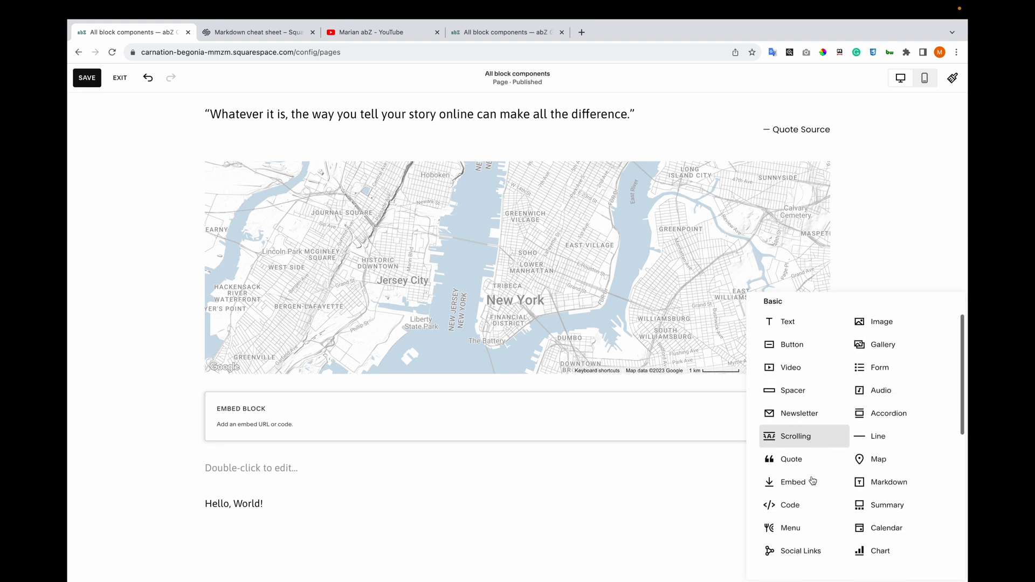
left_click(877, 506)
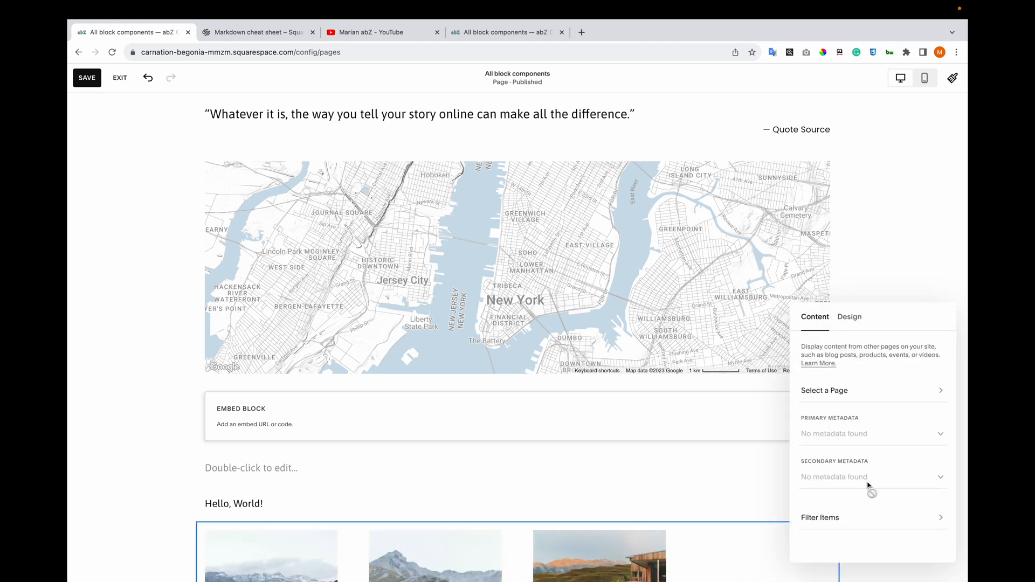
left_click(862, 394)
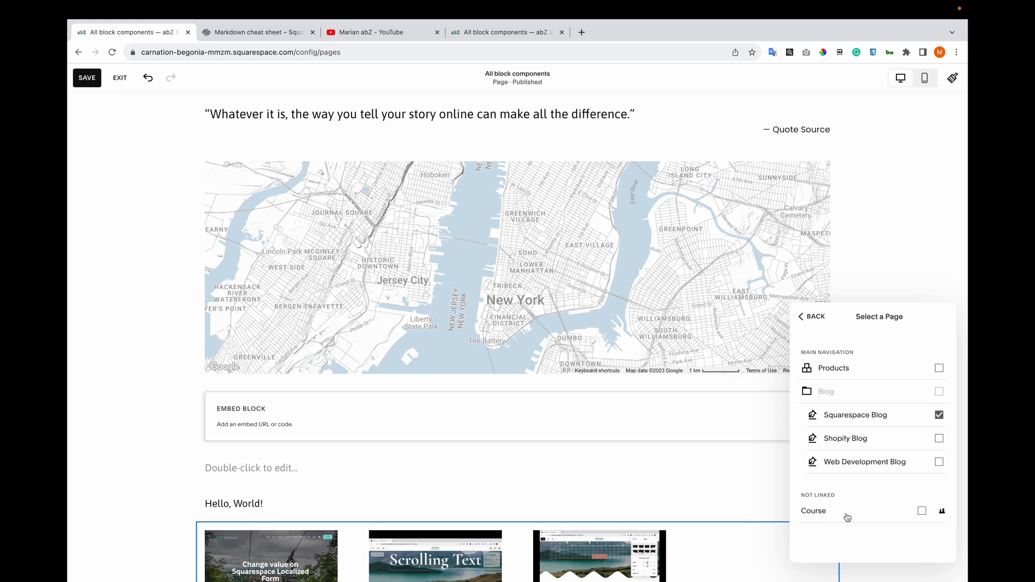
left_click(814, 322)
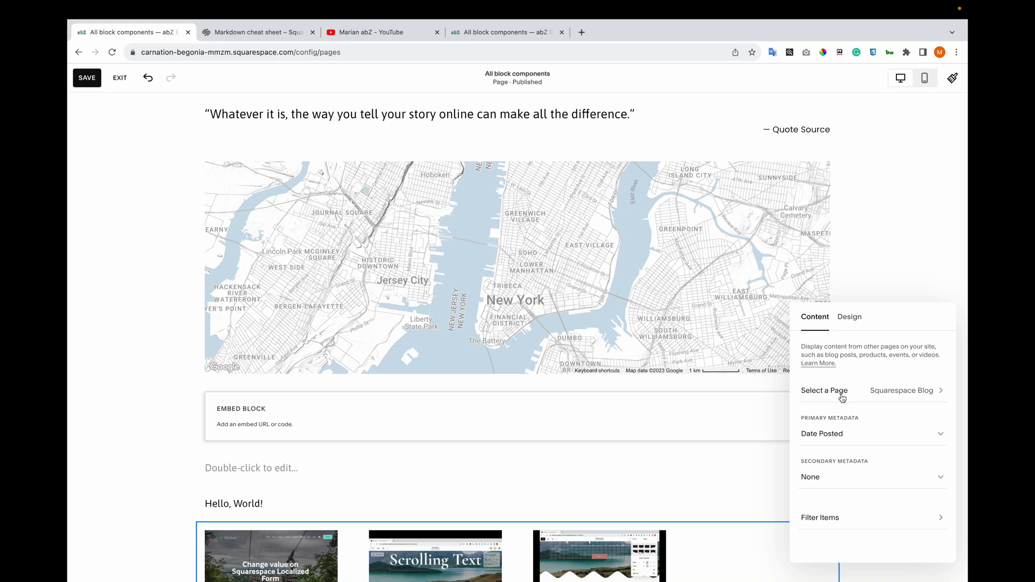
Examine the summary block's primary metadata choices, item filters and design options.
left_click(831, 439)
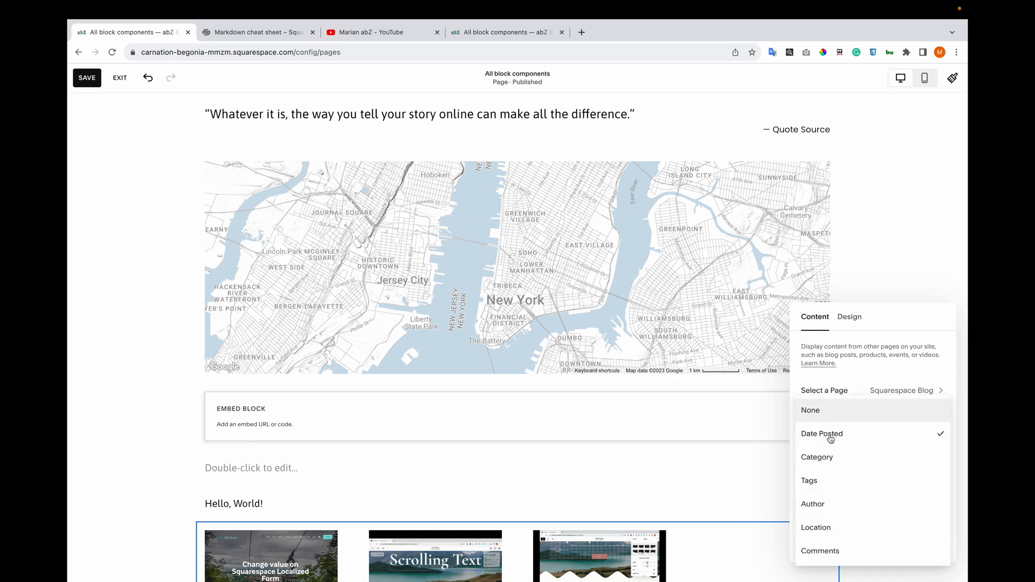
left_click(838, 395)
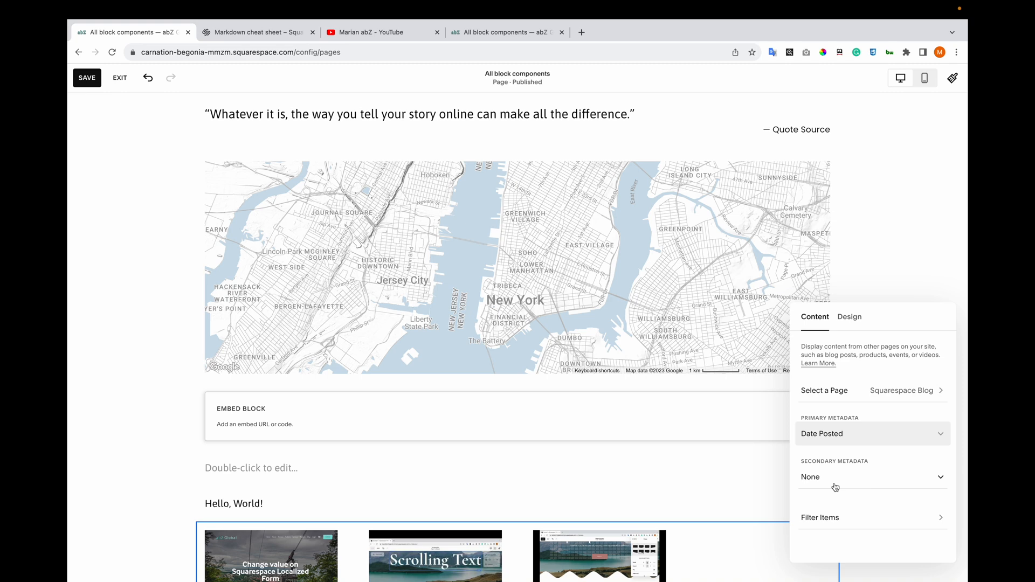
left_click(835, 521)
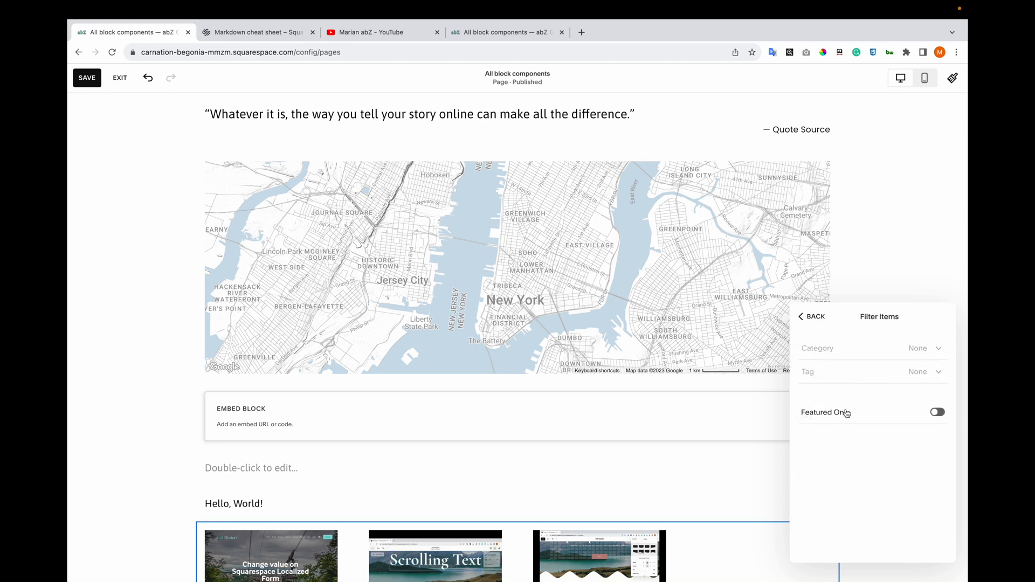
left_click(815, 322)
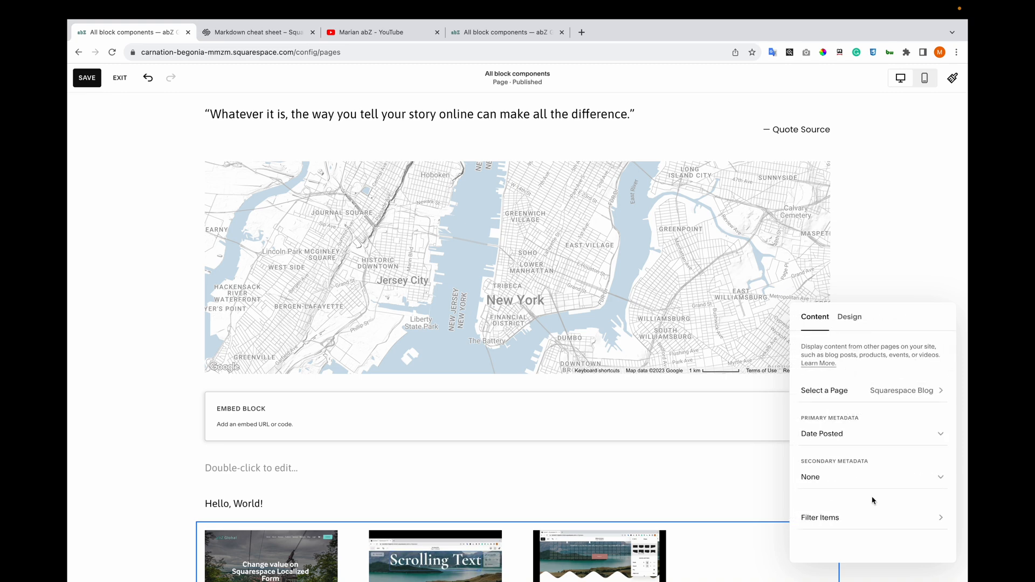
left_click(850, 318)
scroll(850, 435, "down", 3)
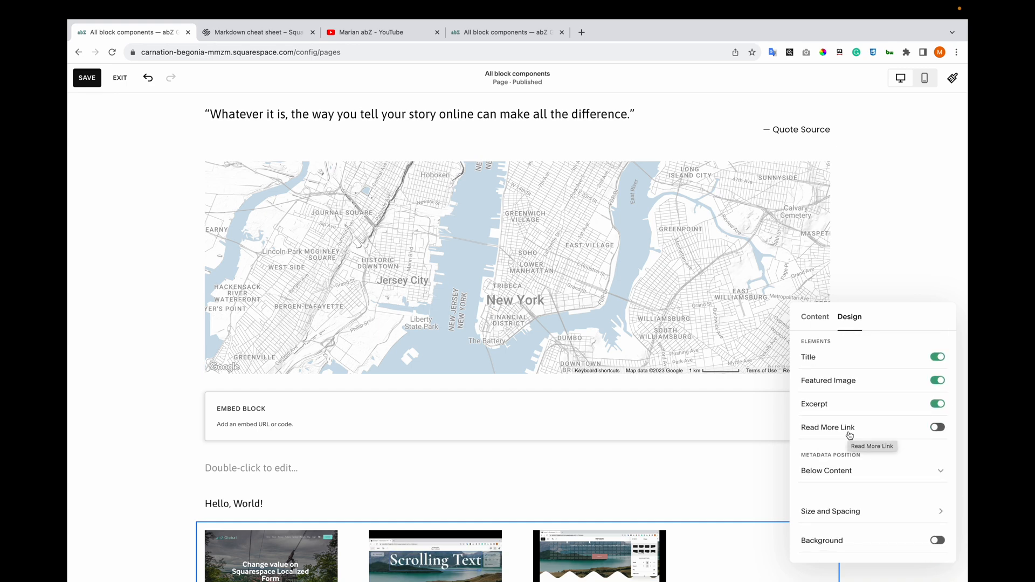
scroll(850, 435, "up", 5)
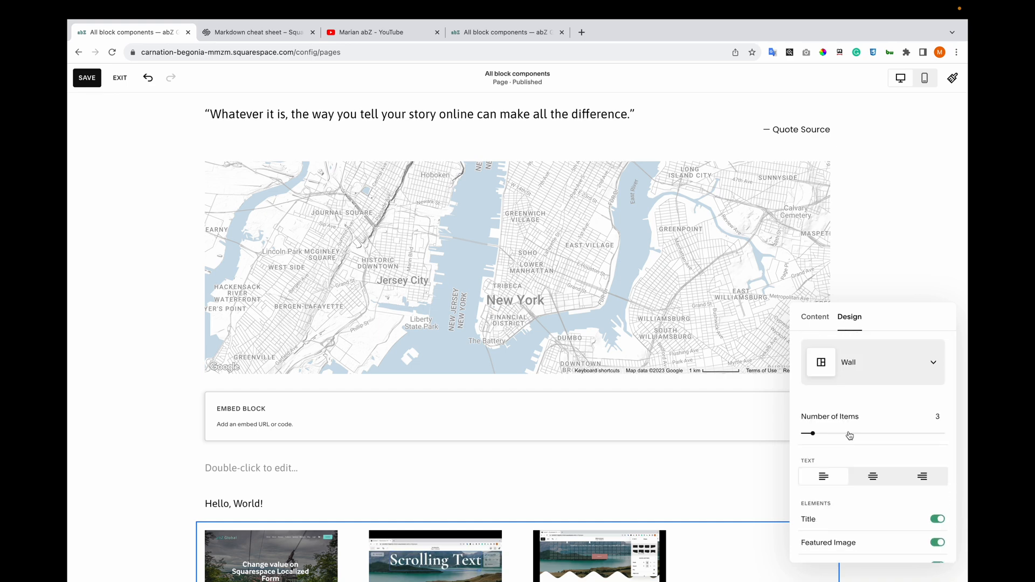
Close the summary block's settings, check the three blog posts on the page, and save the page.
left_click(178, 489)
scroll(178, 490, "down", 4)
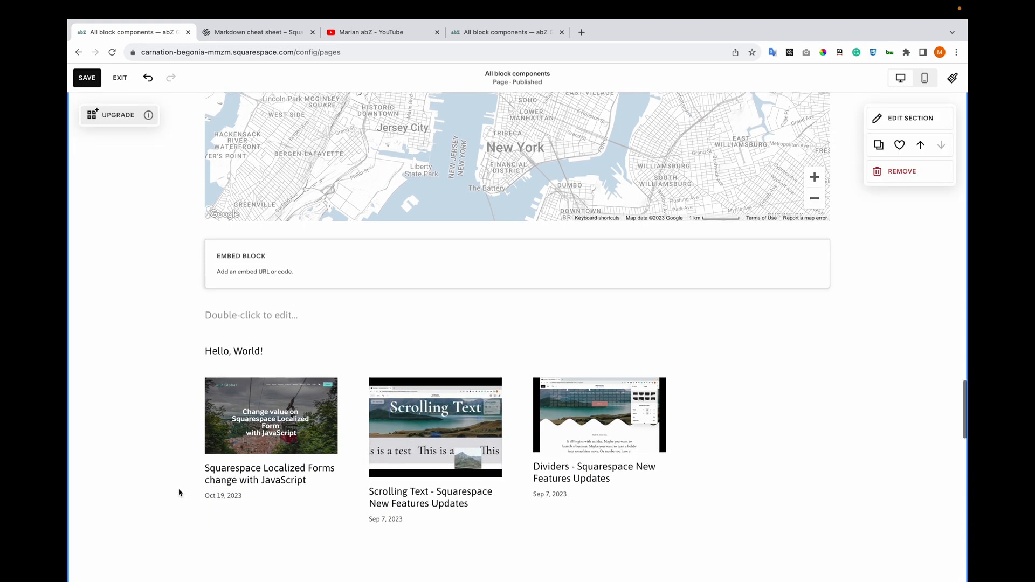
left_click(85, 80)
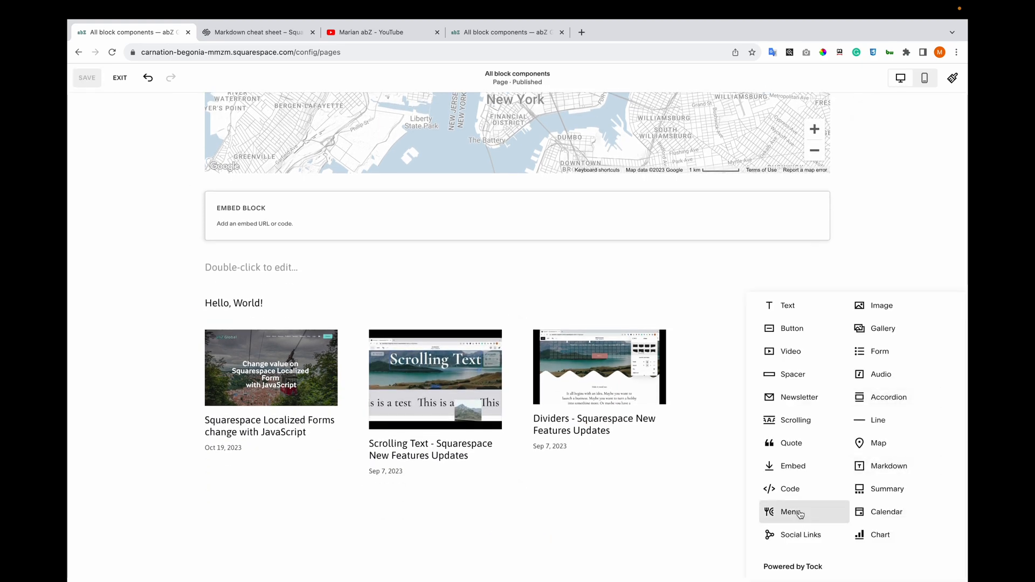
Add a menu block below the summary block and review its sample meals and drinks text.
left_click(800, 519)
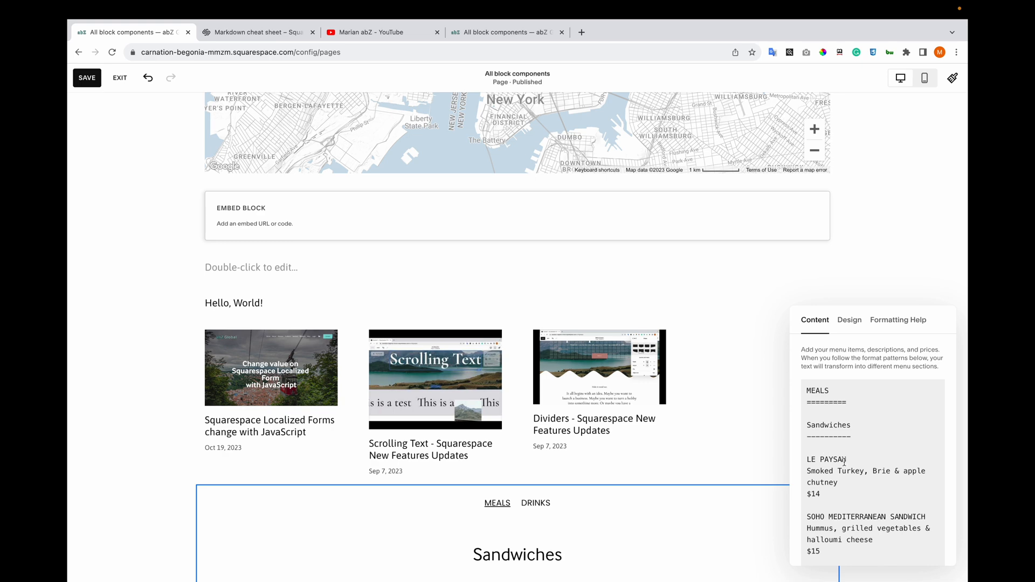
scroll(845, 462, "down", 10)
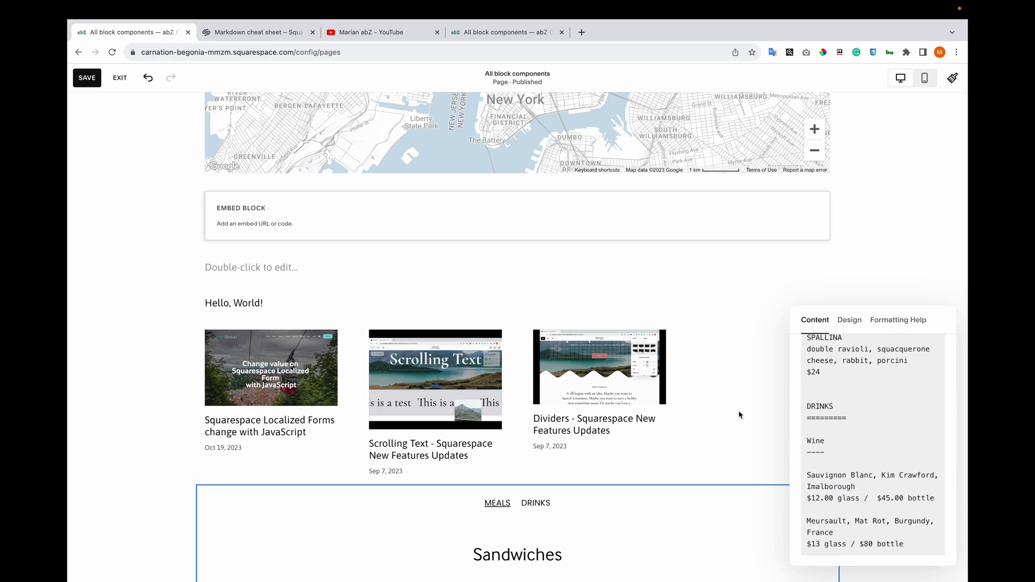
scroll(739, 414, "down", 6)
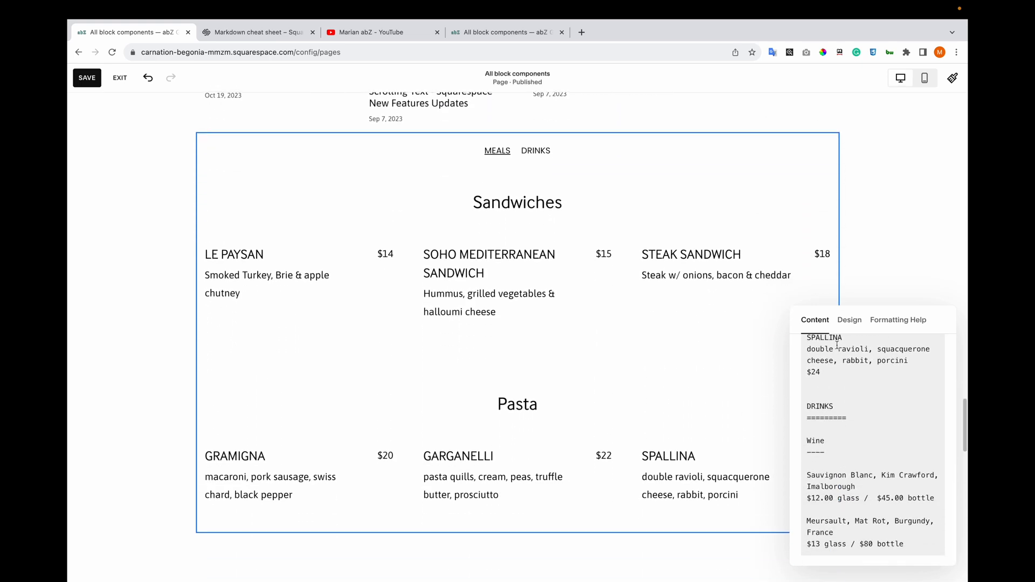
Set the menu block's layout to Centered and look through its currency symbol options.
left_click(850, 322)
left_click(871, 365)
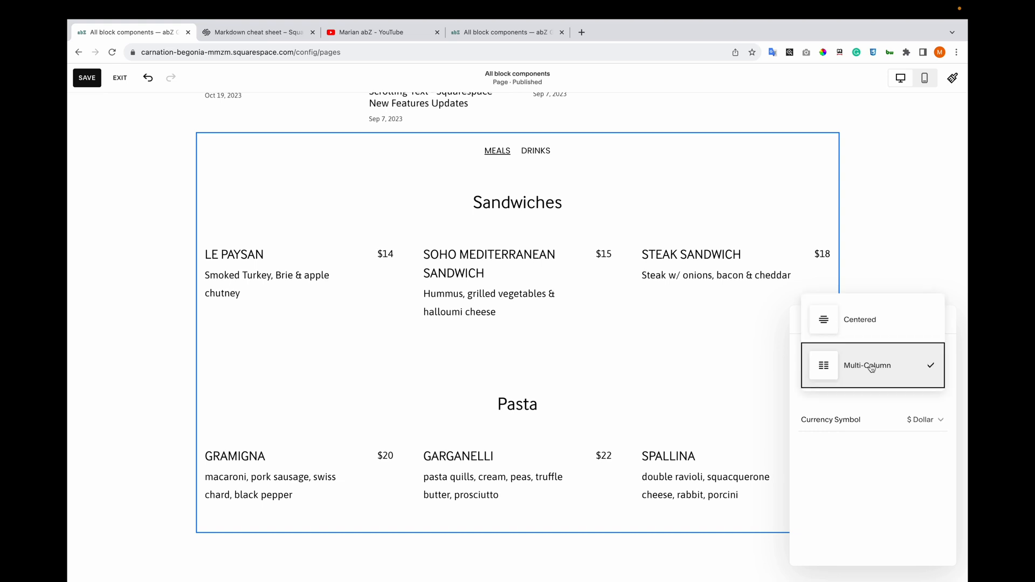
left_click(867, 329)
left_click(867, 426)
left_click(862, 444)
left_click(857, 419)
left_click(854, 396)
Read the menu block's Formatting Help, revisit its content and design settings, and close them.
left_click(887, 333)
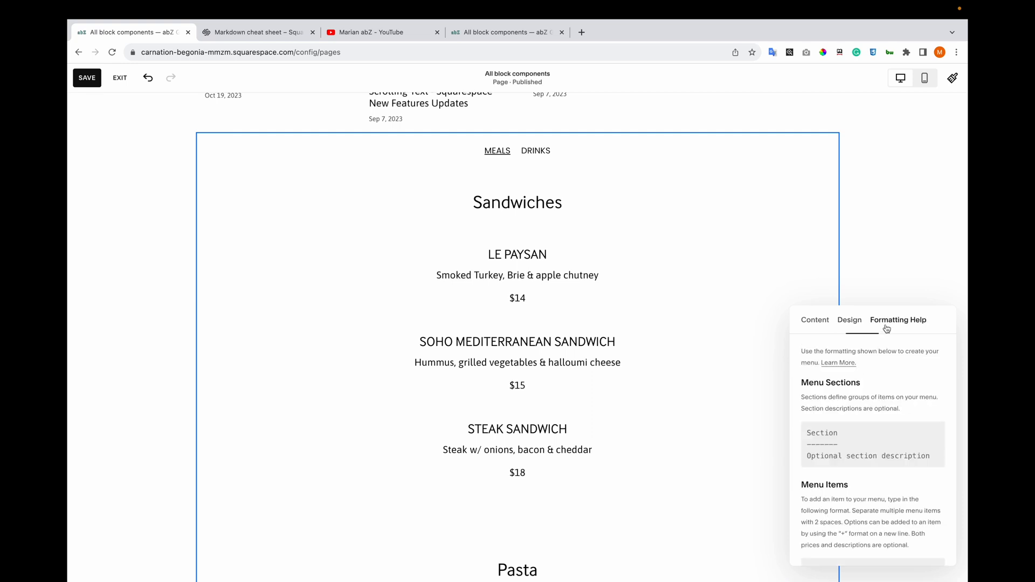
scroll(845, 447, "down", 5)
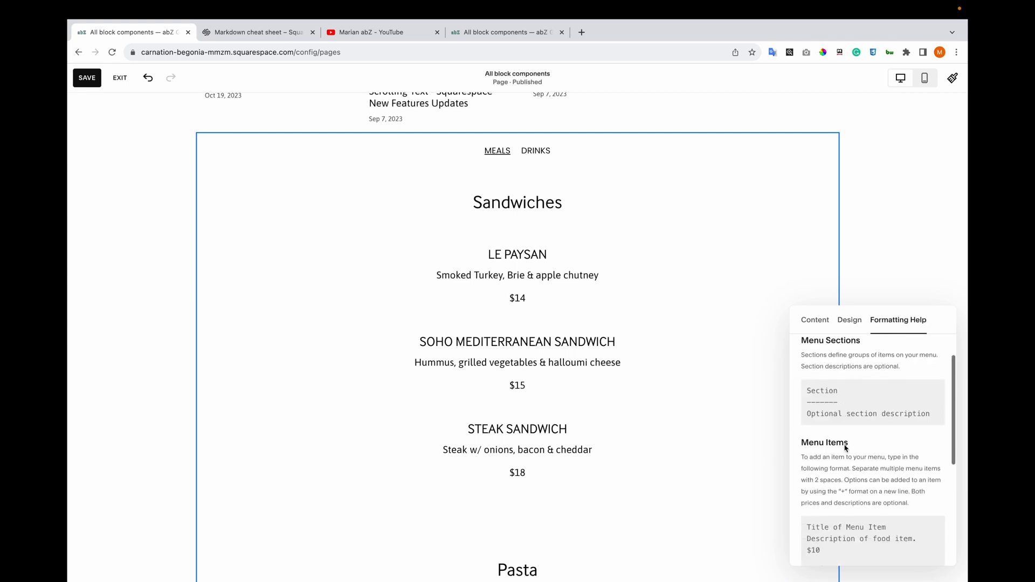
scroll(845, 447, "up", 5)
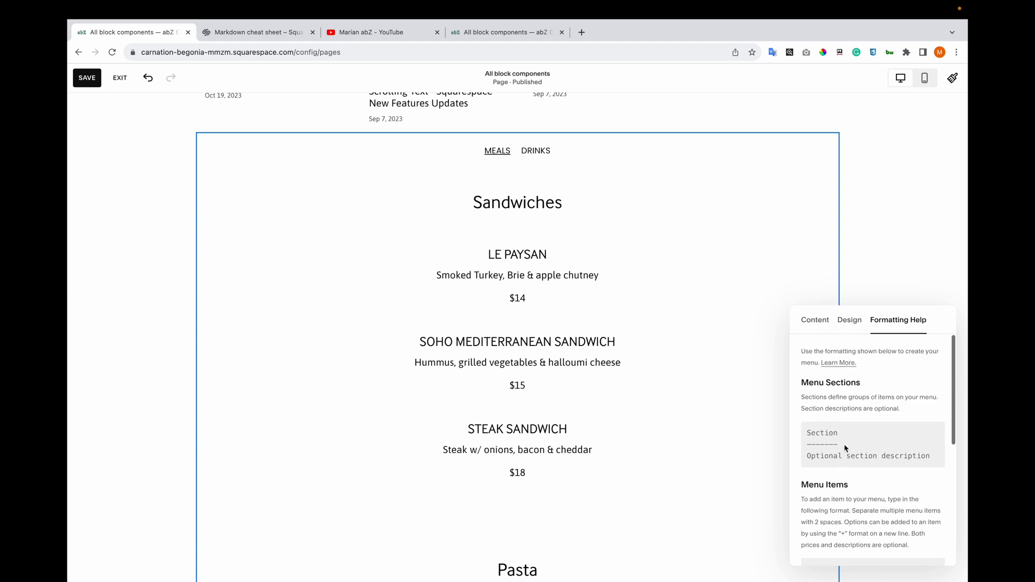
left_click(825, 331)
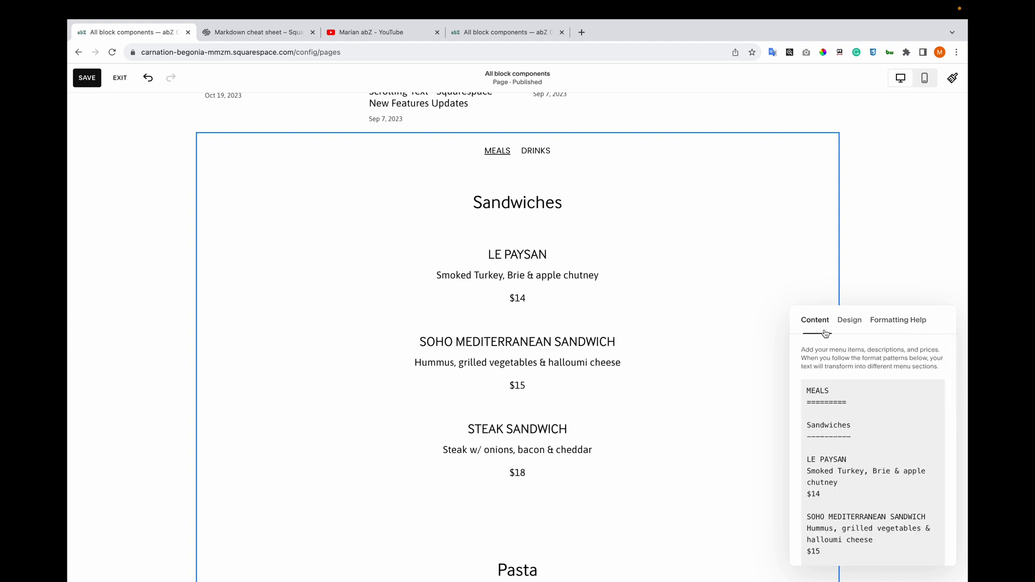
left_click(850, 321)
left_click(852, 275)
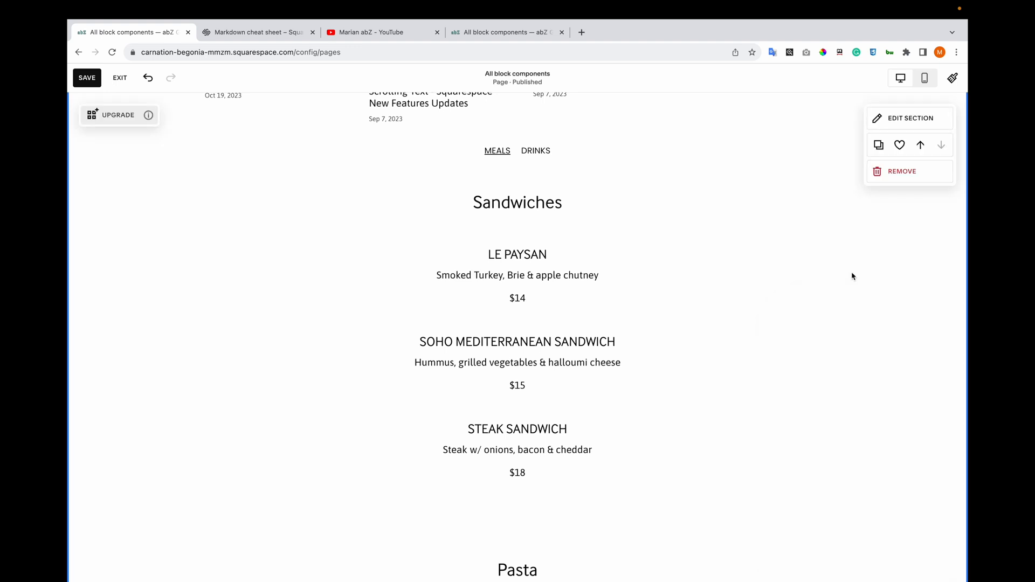
Add a calendar block below the menu, try Shopify Blog and Web Development Blog as sources, and select Squarespace Blog.
scroll(847, 269, "down", 10)
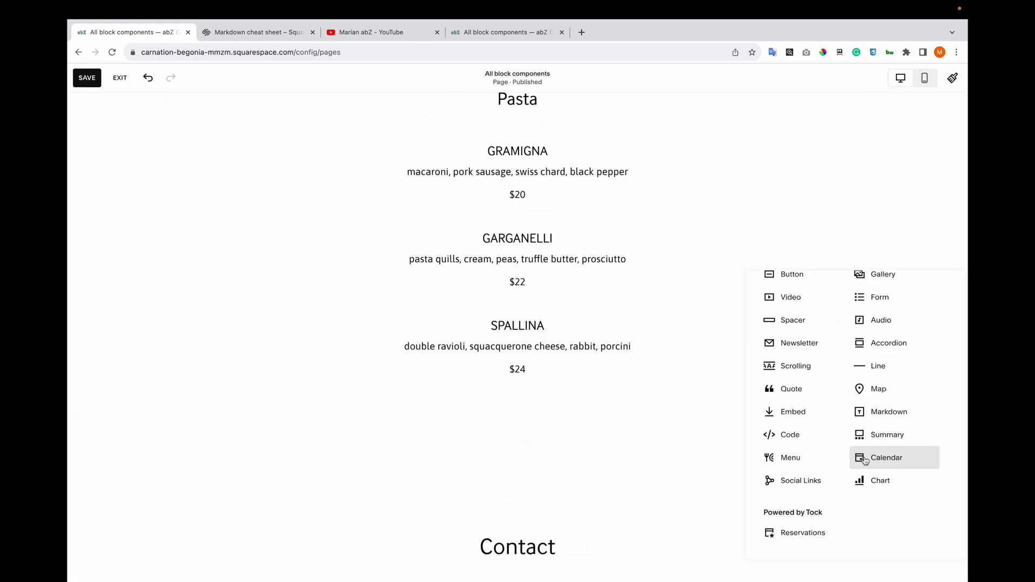
left_click(864, 460)
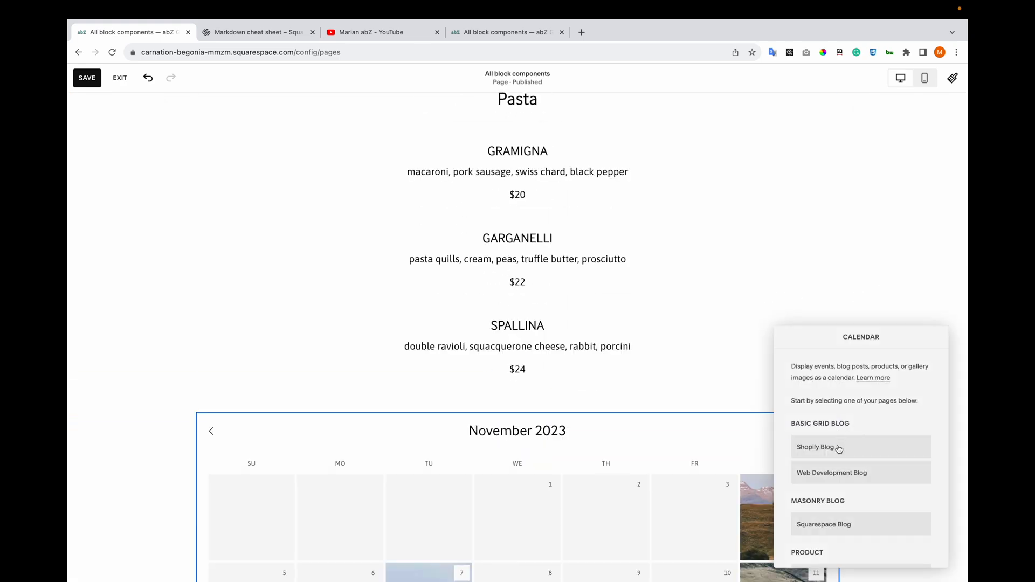
left_click(839, 449)
left_click(840, 473)
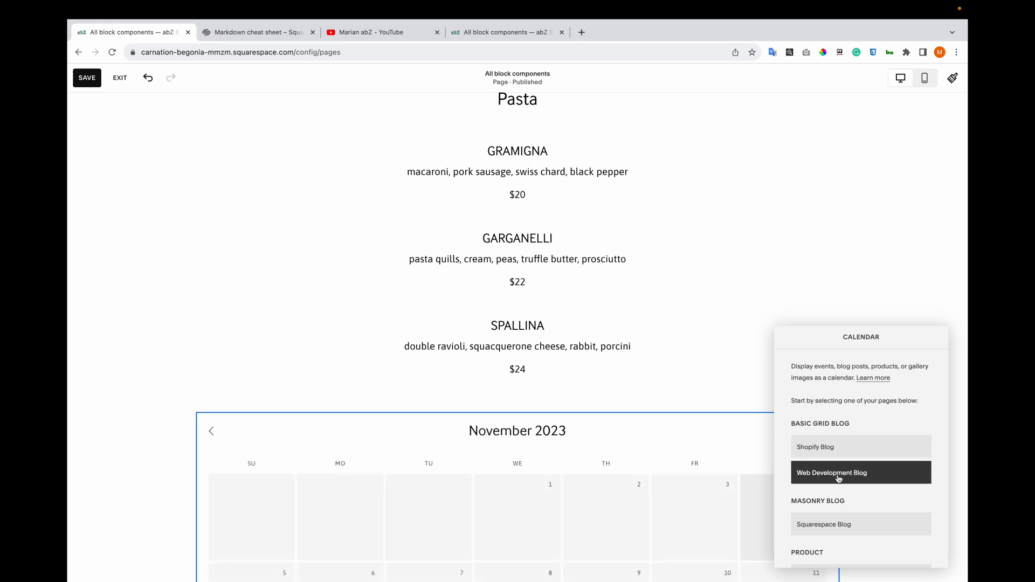
scroll(839, 474, "down", 1)
left_click(831, 495)
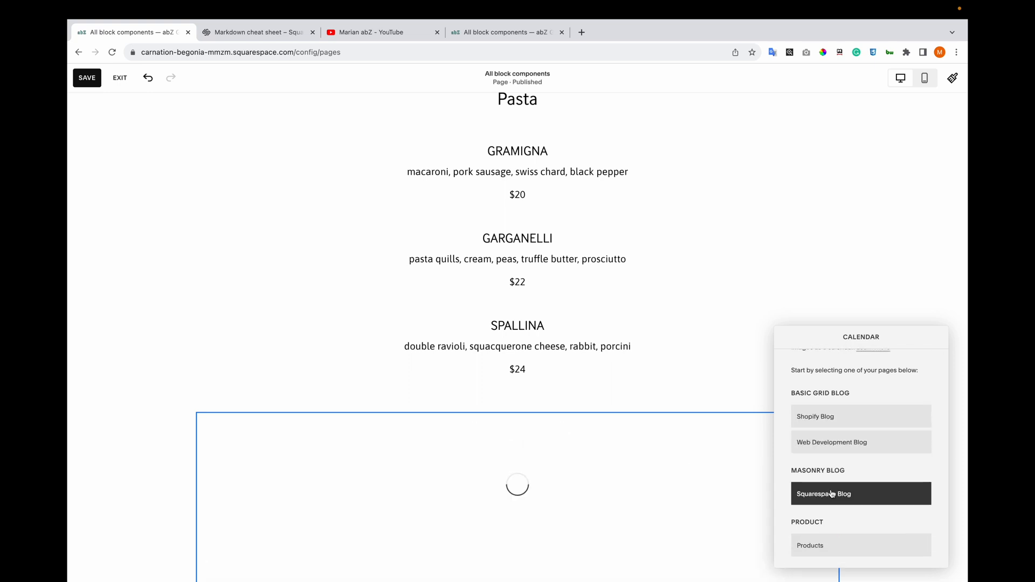
Switch the calendar block's source to Products and close its settings.
scroll(706, 454, "down", 2)
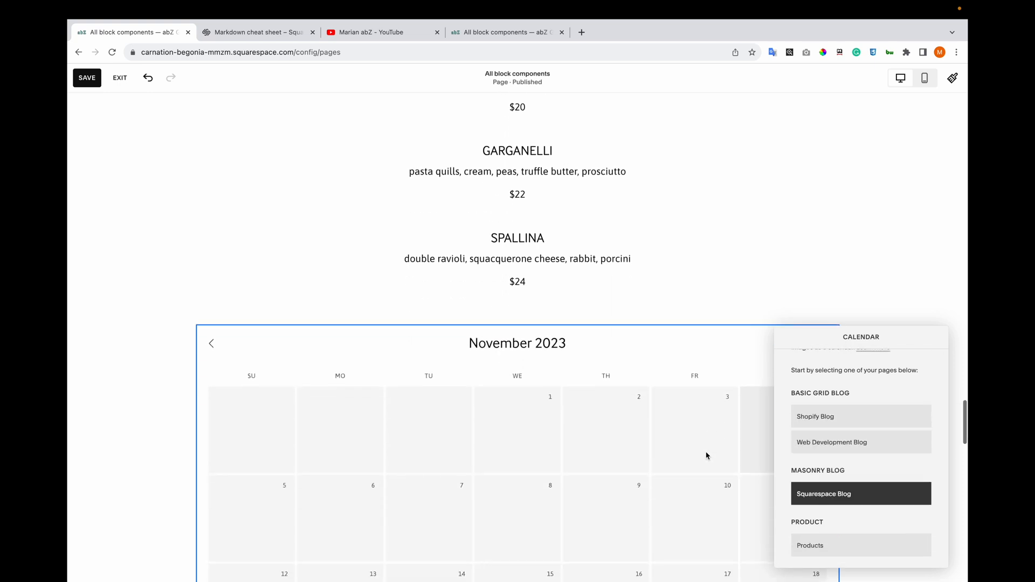
left_click(807, 542)
scroll(652, 459, "down", 8)
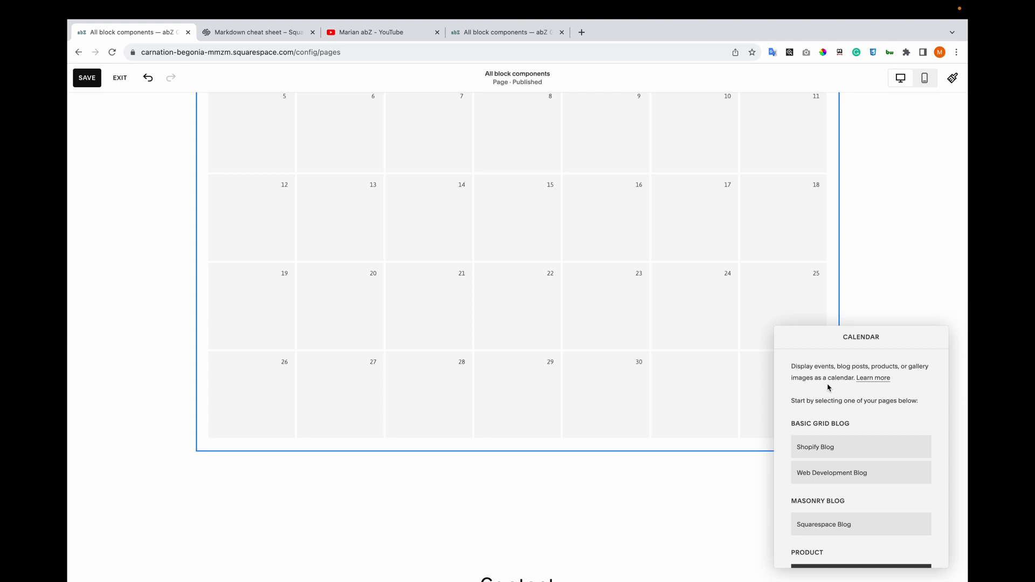
left_click(522, 437)
Add a social links block below the calendar.
left_click(517, 452)
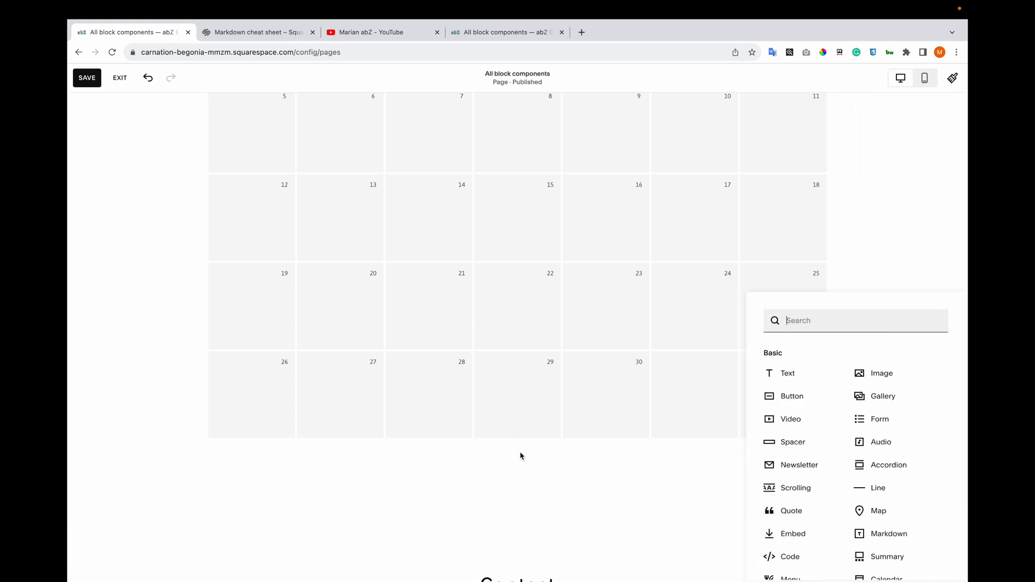
scroll(863, 485, "down", 3)
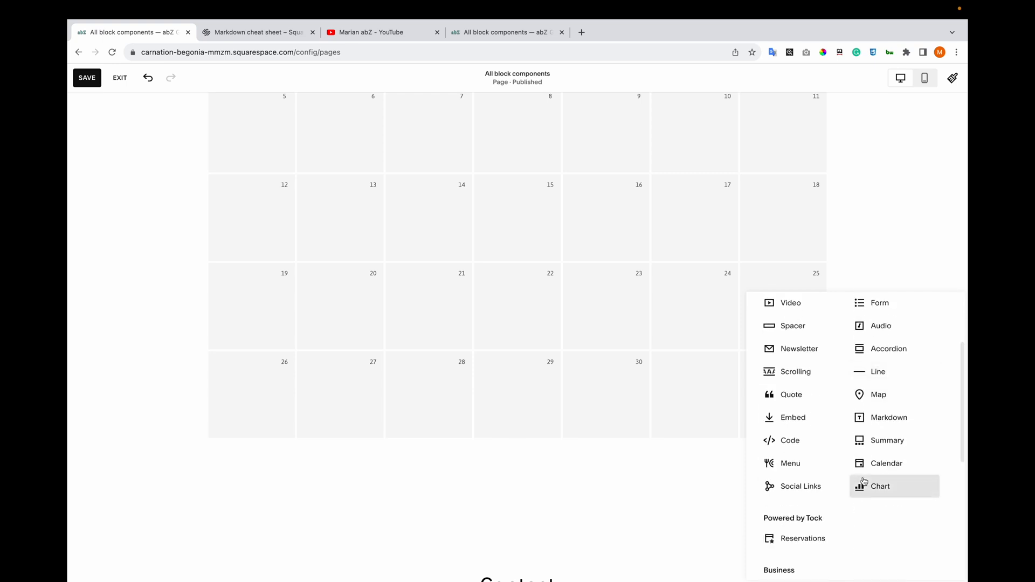
left_click(802, 487)
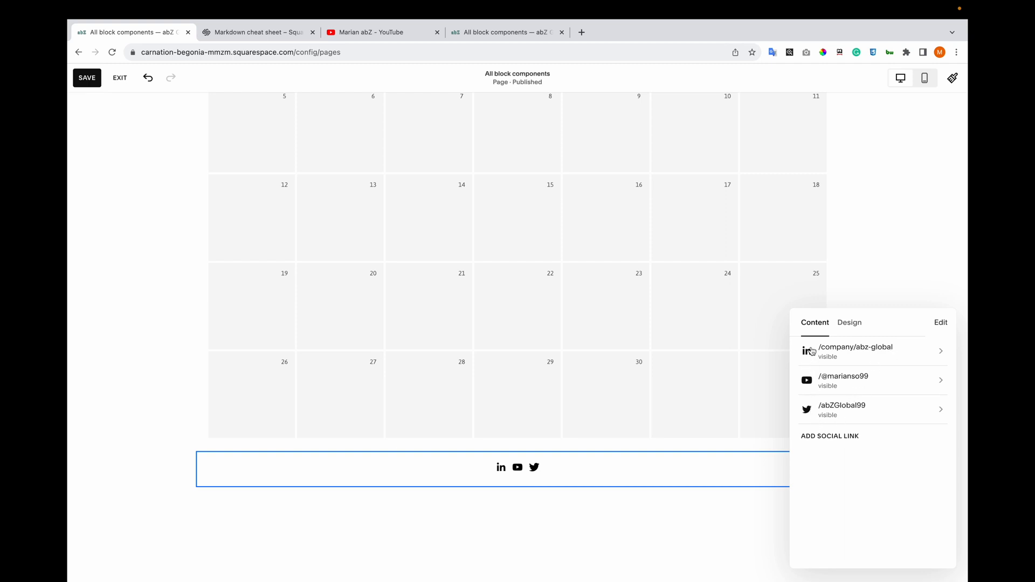
Add a chart block below the social links.
left_click(518, 508)
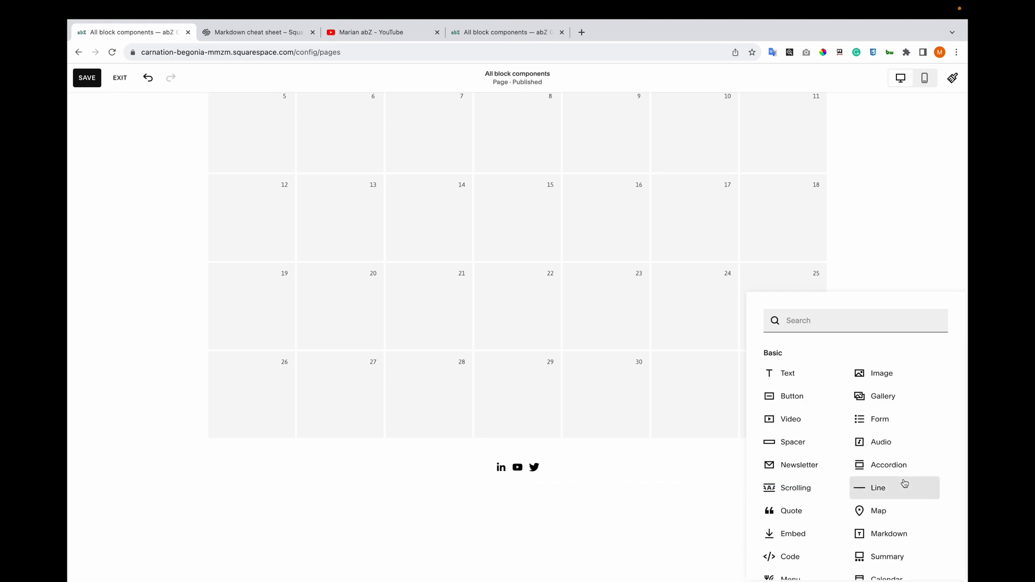
scroll(905, 483, "down", 2)
scroll(905, 483, "down", 1)
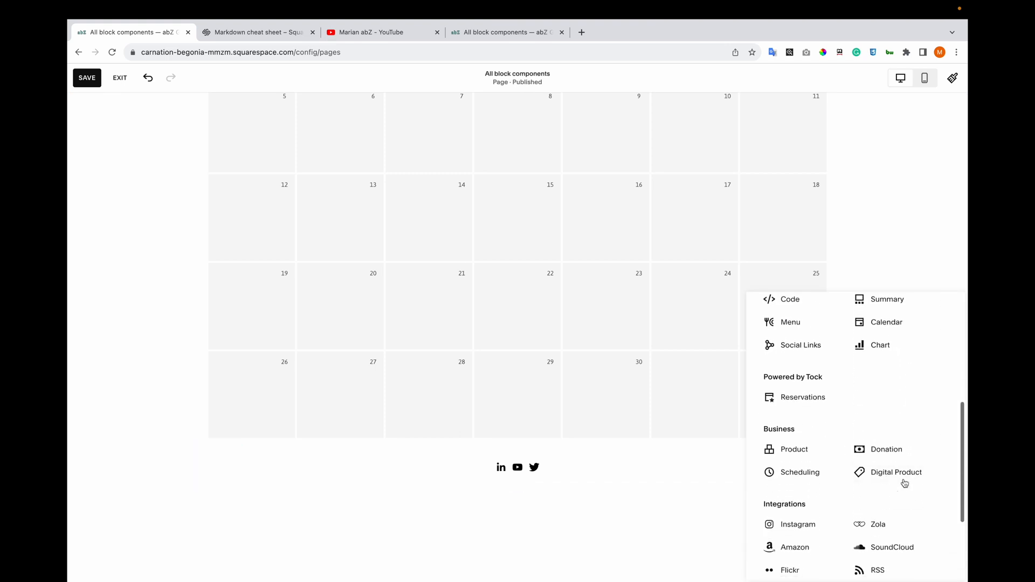
left_click(883, 354)
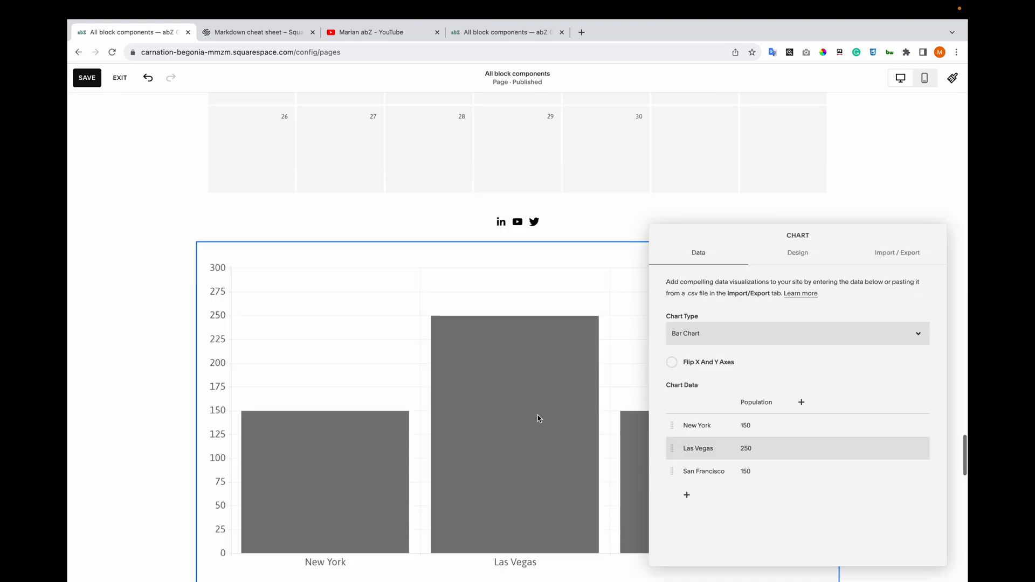
Try the Line Chart and Pie Chart types on the chart block and return to Line Chart.
left_click(720, 338)
left_click(717, 346)
left_click(714, 335)
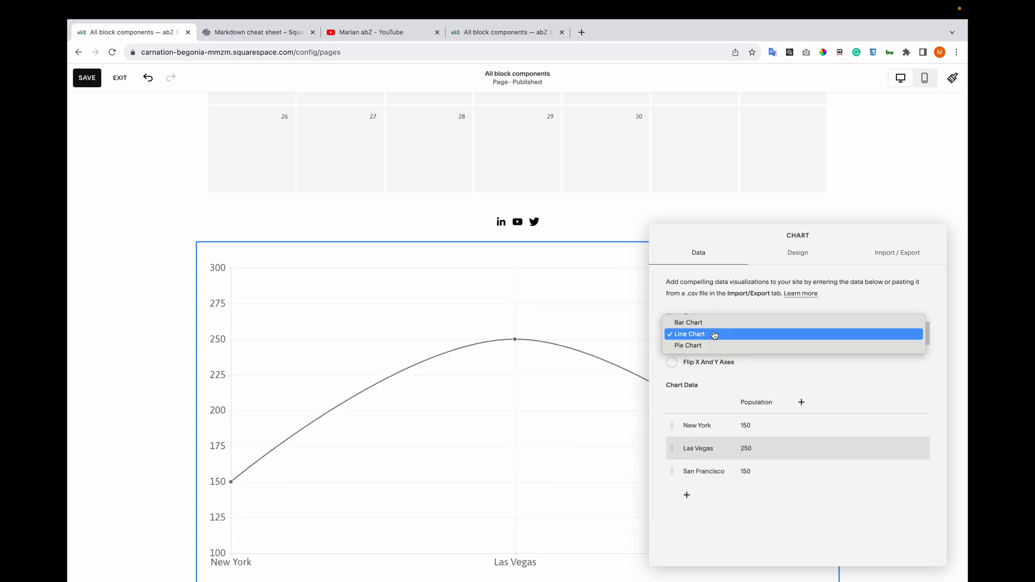
left_click(714, 348)
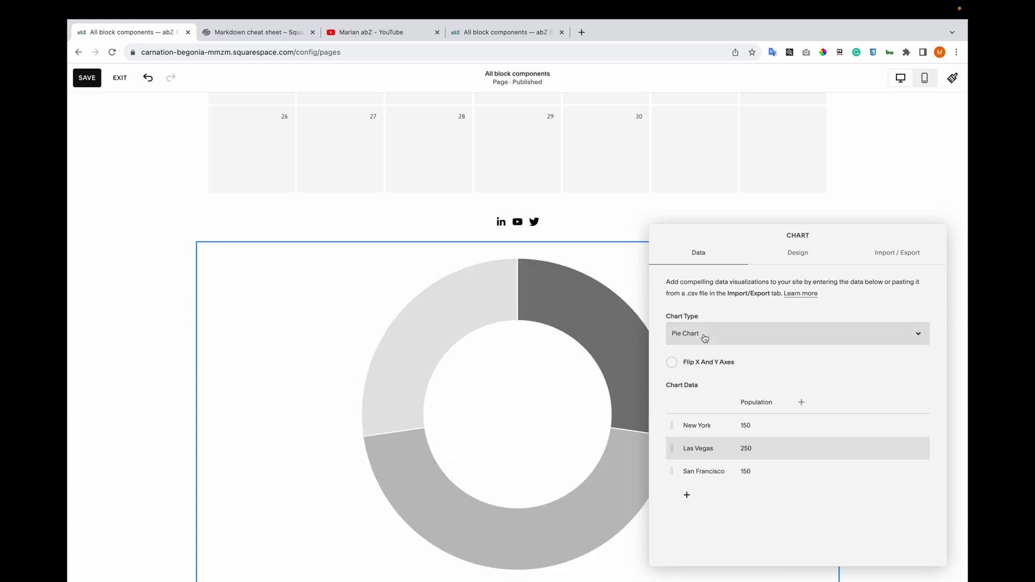
left_click(705, 338)
left_click(696, 322)
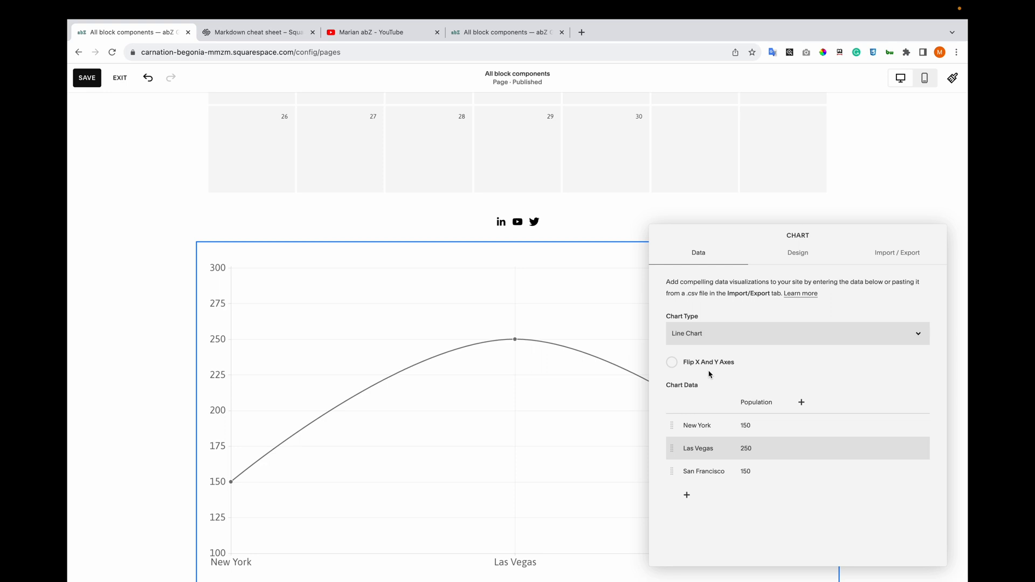
Apply a red color palette to the chart and view its import and export data.
left_click(793, 264)
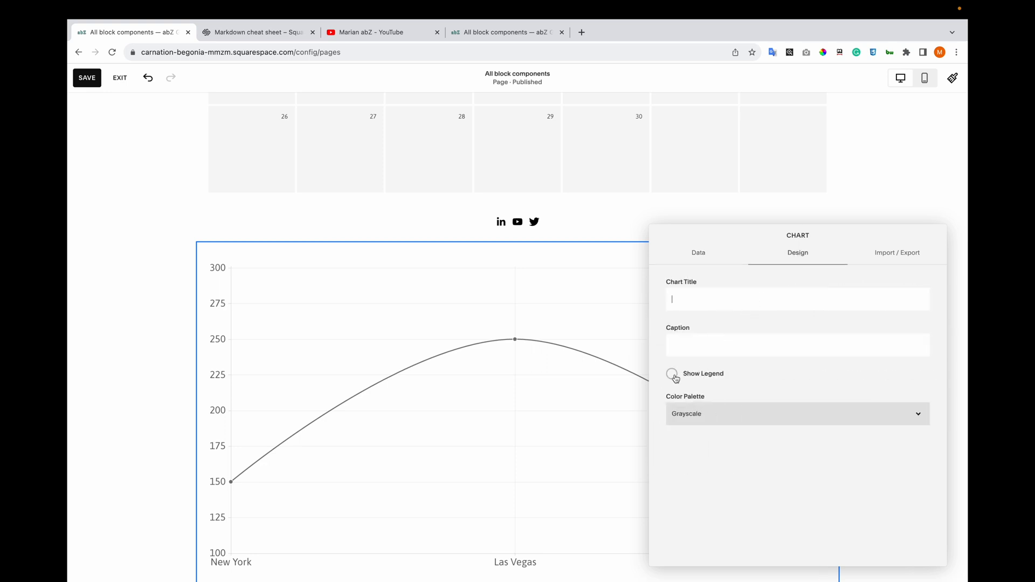
left_click(692, 415)
left_click(697, 436)
left_click(874, 257)
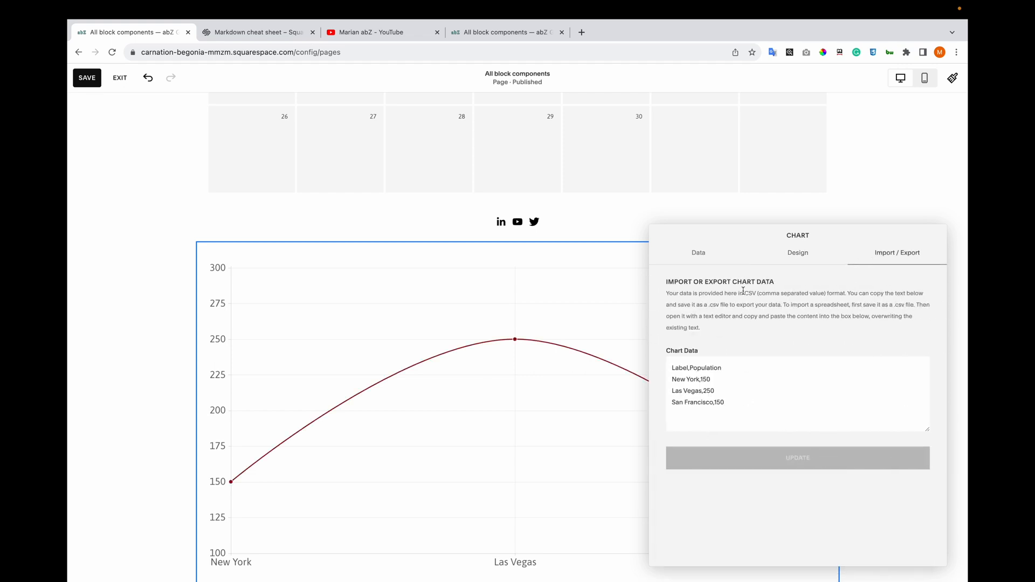
Try the chart block as a Bar Chart and set its type to Pie Chart.
left_click(699, 253)
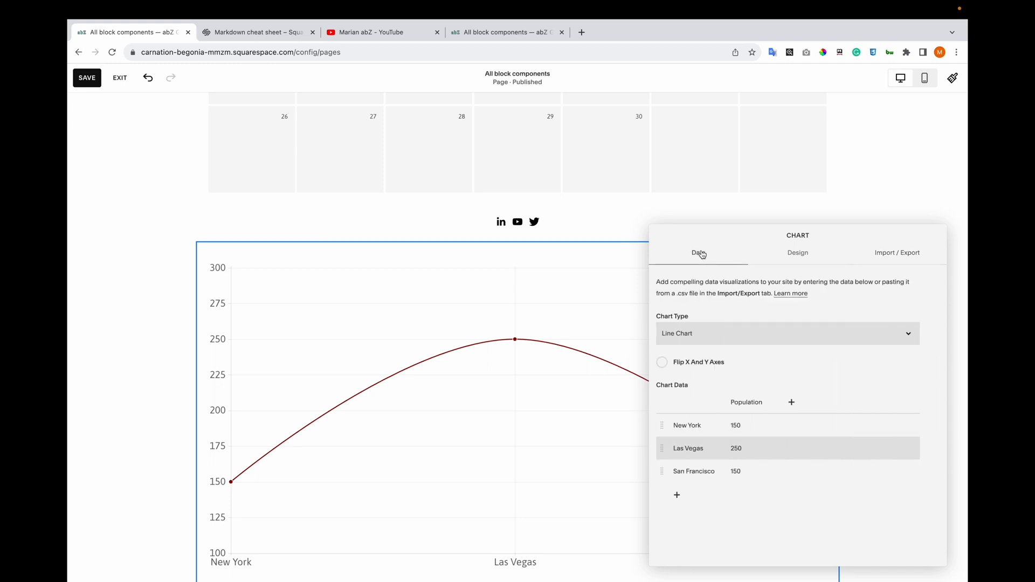
left_click(721, 332)
left_click(721, 325)
left_click(723, 334)
left_click(717, 354)
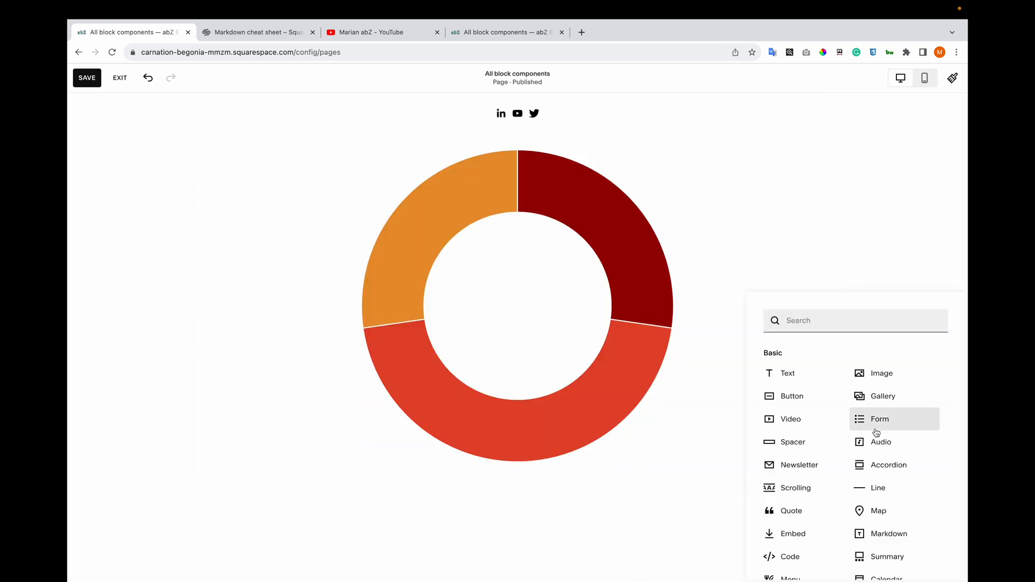
Add a product block below the chart, search for "Friendly" and select Squarespace Friendly Selectors.
scroll(873, 431, "down", 5)
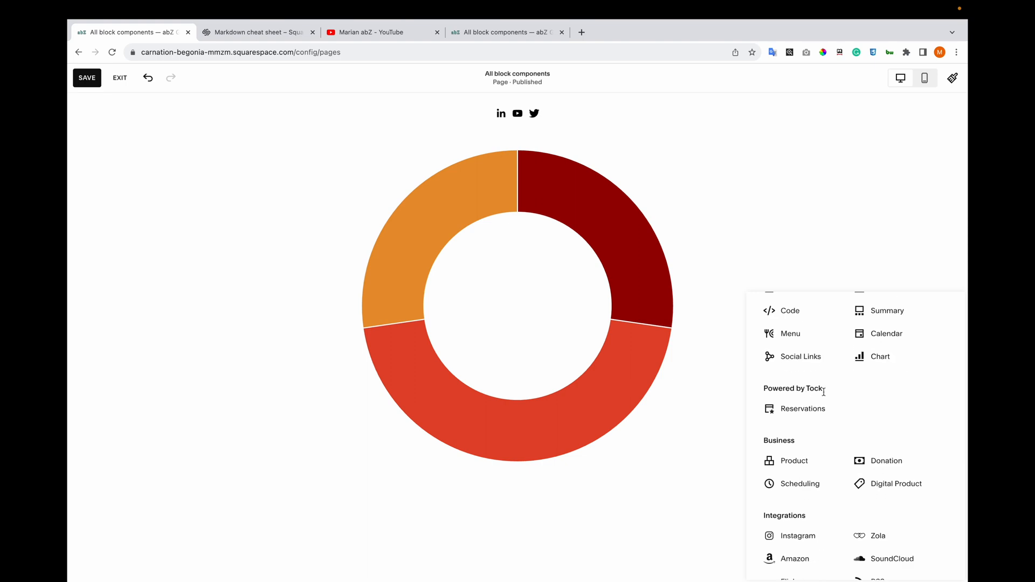
scroll(771, 399, "down", 2)
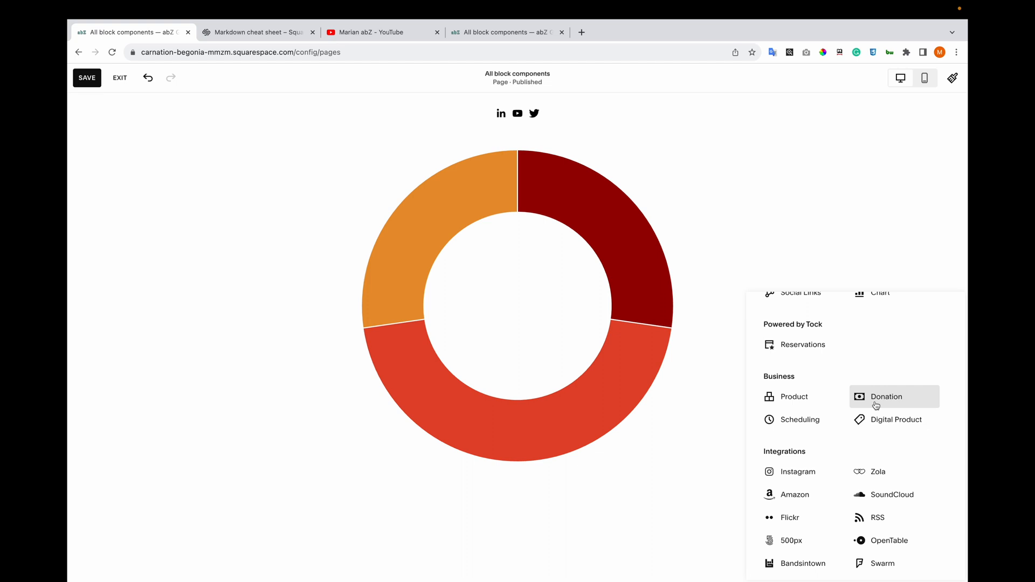
left_click(809, 404)
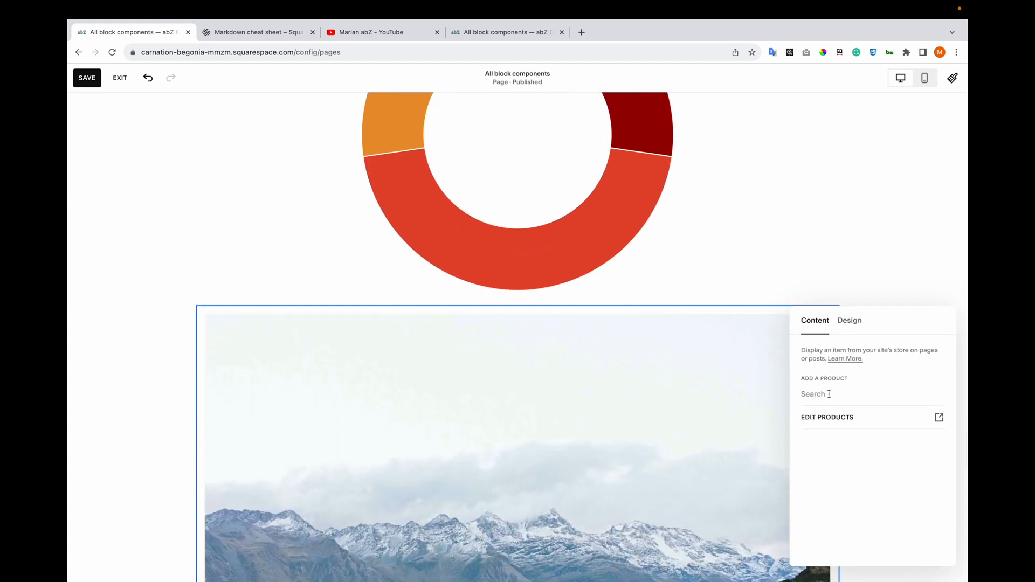
left_click(828, 394)
type("Friendly")
left_click(847, 426)
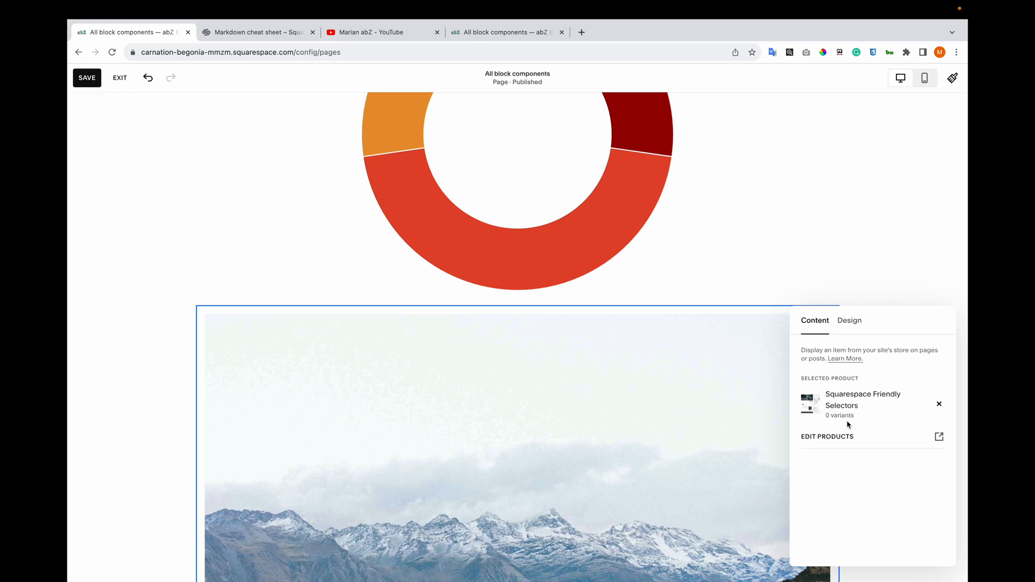
Enable the Add to Cart Button and Product Quick View for the product block and close its settings.
left_click(847, 322)
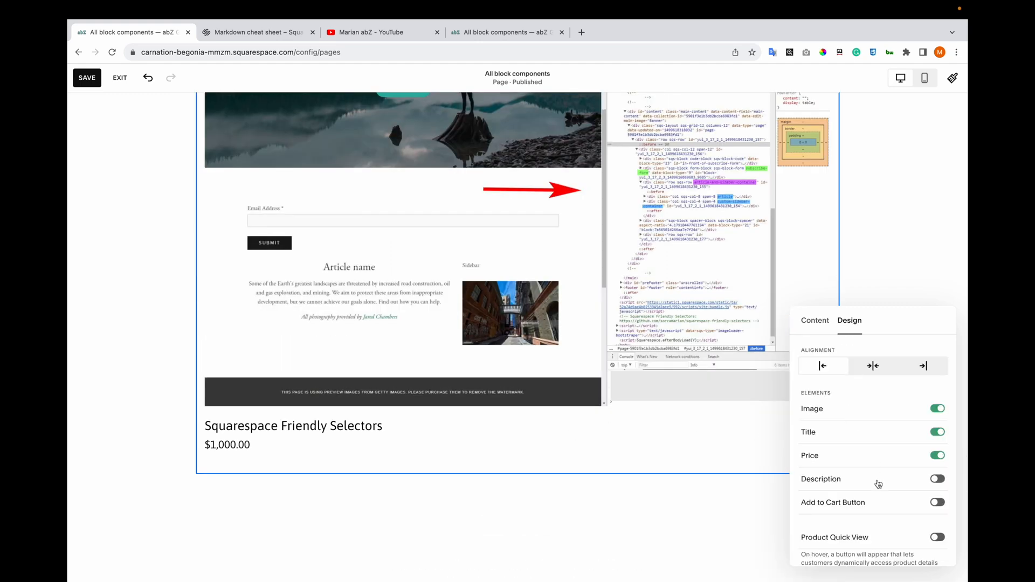
left_click(936, 502)
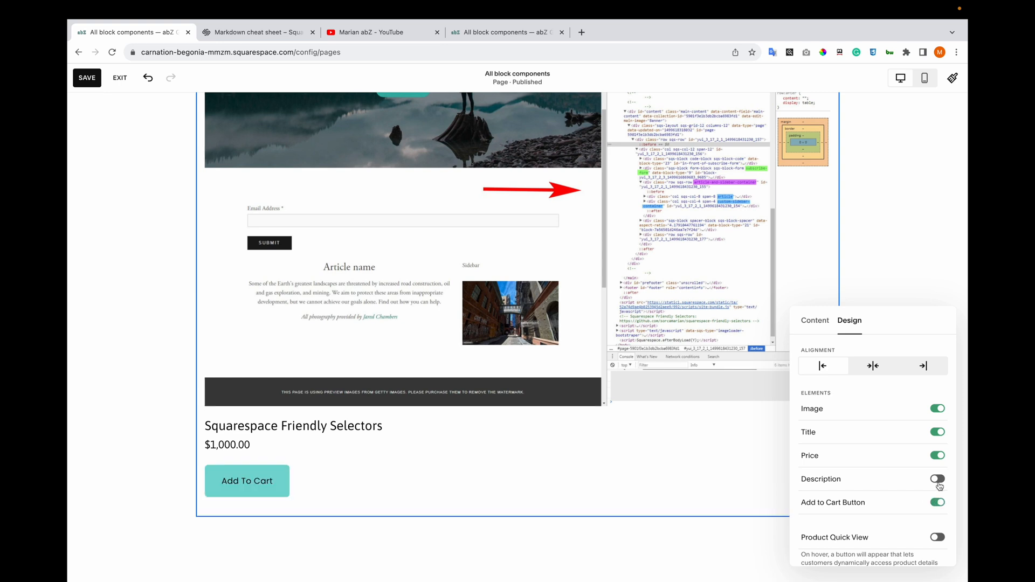
scroll(940, 486, "down", 1)
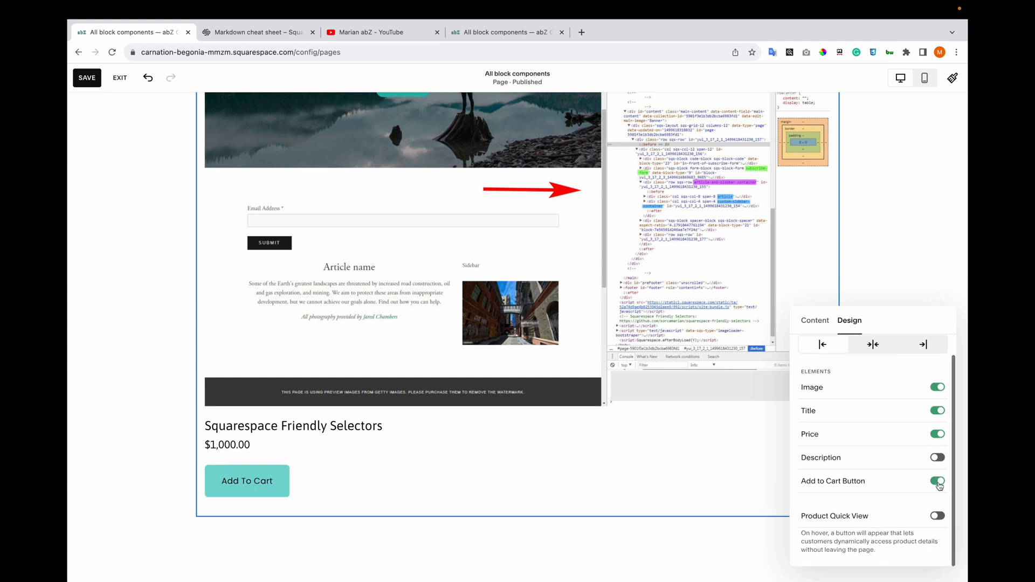
left_click(941, 517)
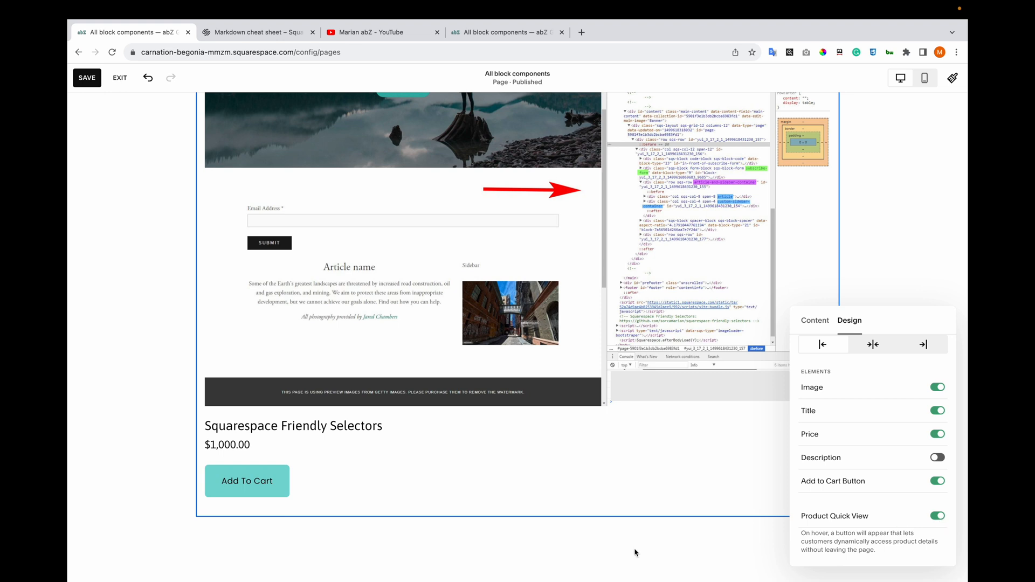
left_click(491, 551)
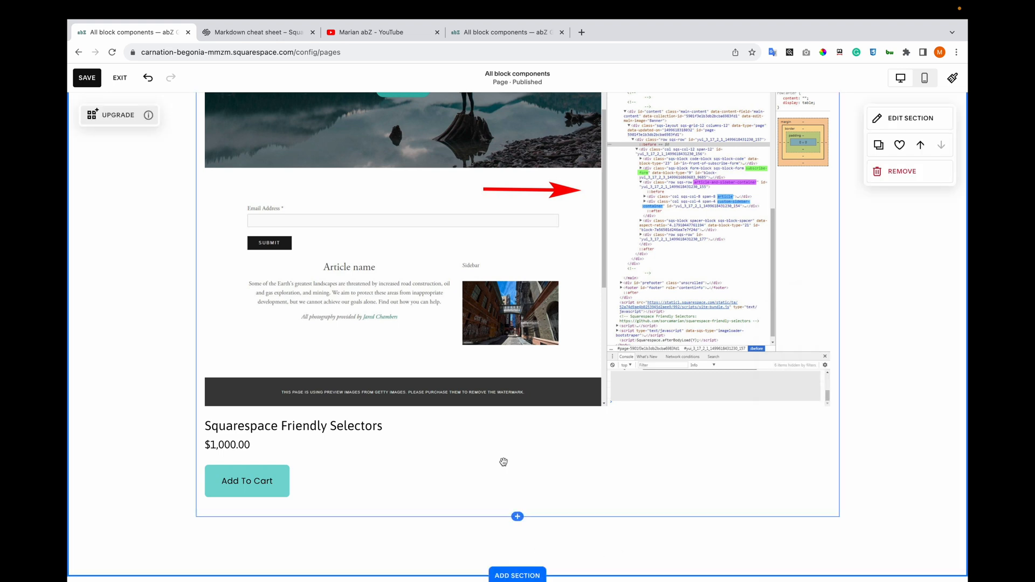
Add a donation block below the product block.
left_click(517, 516)
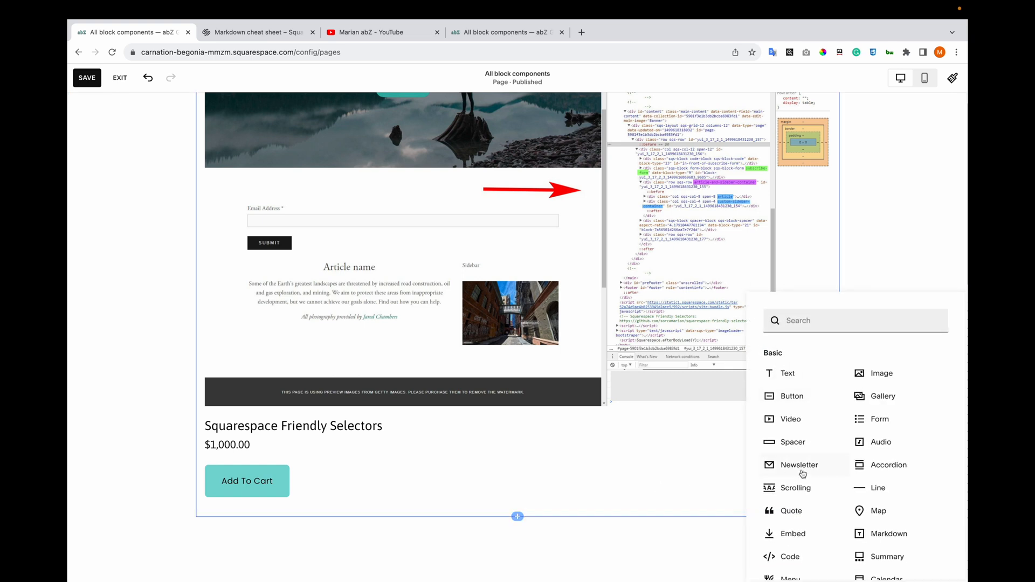
scroll(793, 471, "down", 5)
left_click(873, 439)
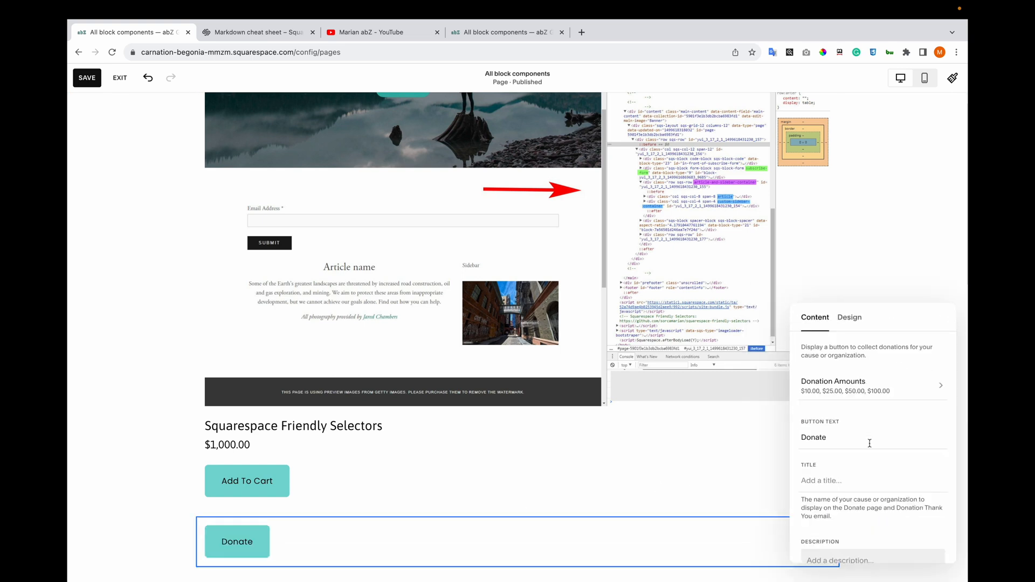
scroll(614, 474, "down", 3)
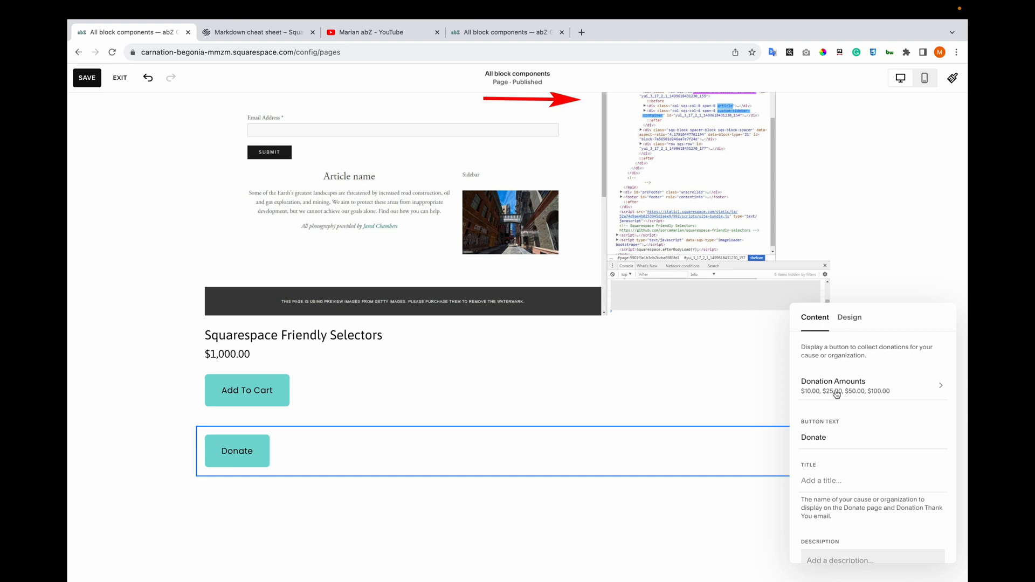
Review the donation block's donation amounts, content settings and available form field types.
left_click(835, 394)
left_click(813, 318)
scroll(838, 478, "down", 5)
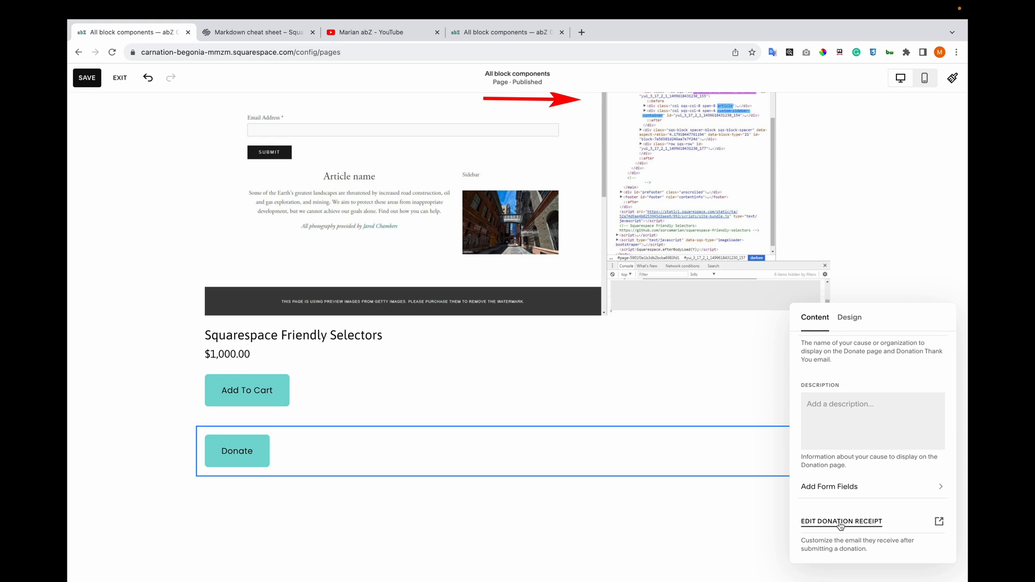
left_click(845, 487)
left_click(821, 344)
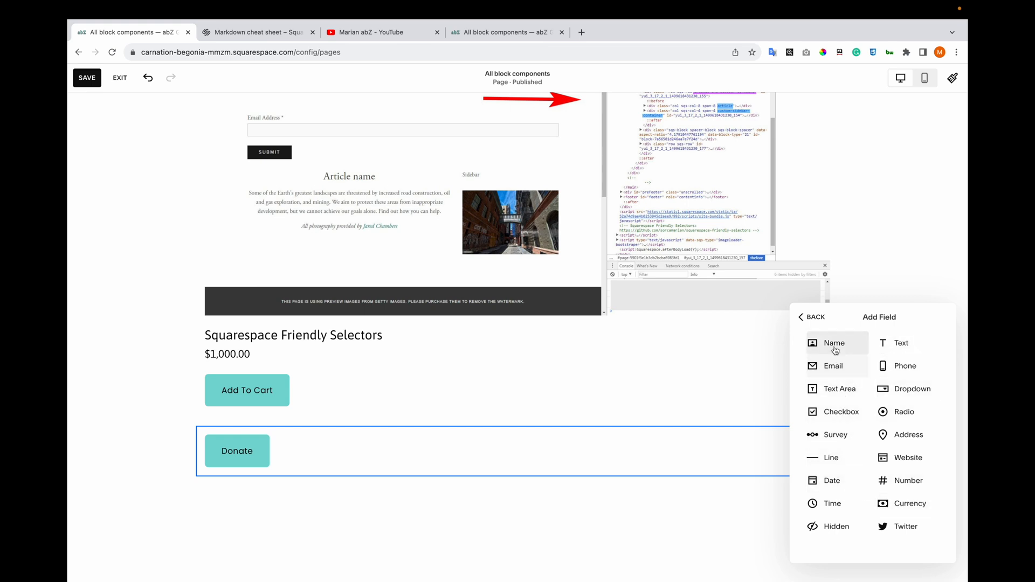
left_click(815, 317)
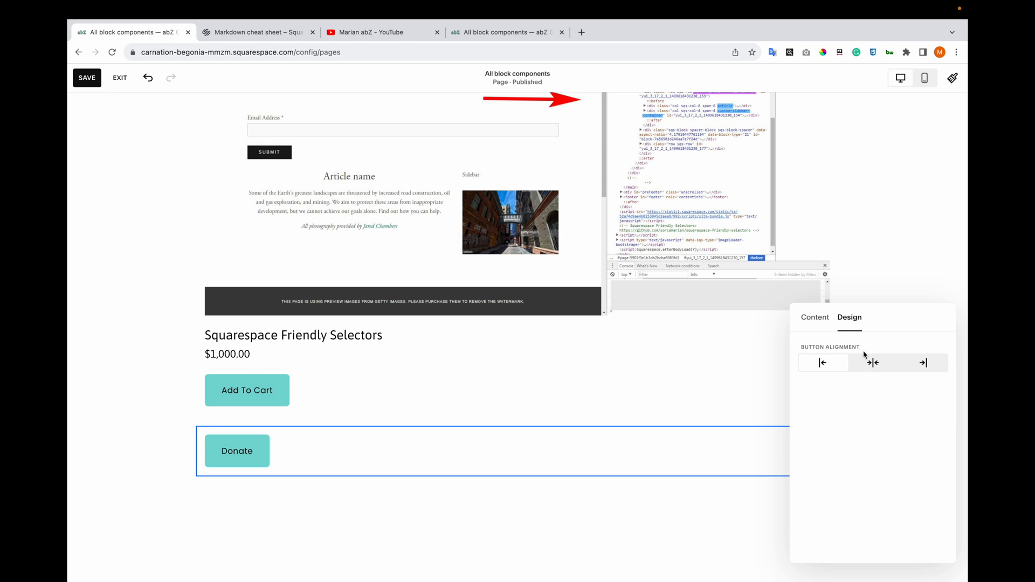
Center the donation button and return to the block's content settings.
left_click(820, 319)
left_click(849, 318)
left_click(872, 362)
left_click(816, 317)
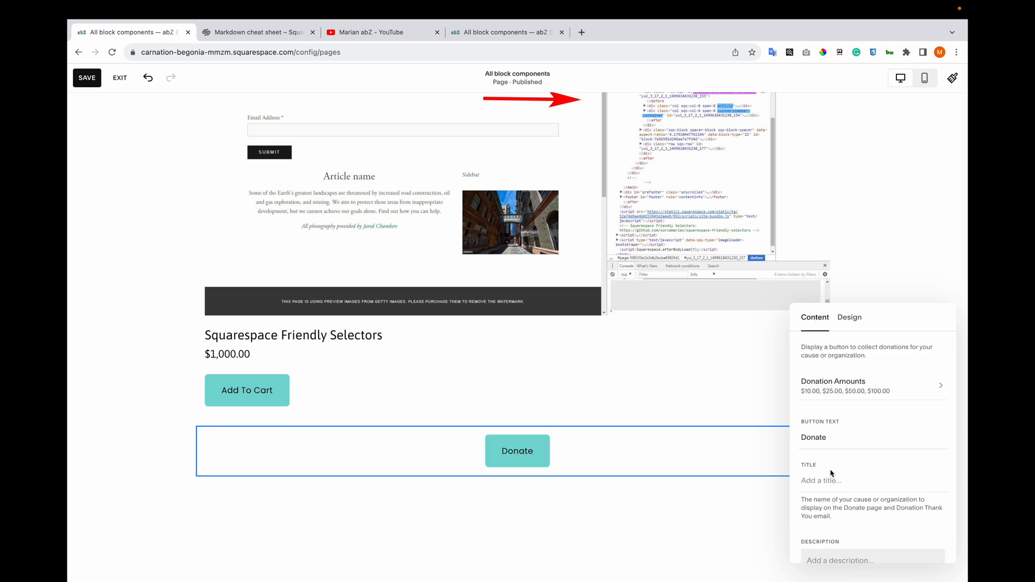
Look through the donation block's form field options again, then close and reopen the block's settings.
scroll(852, 507, "down", 3)
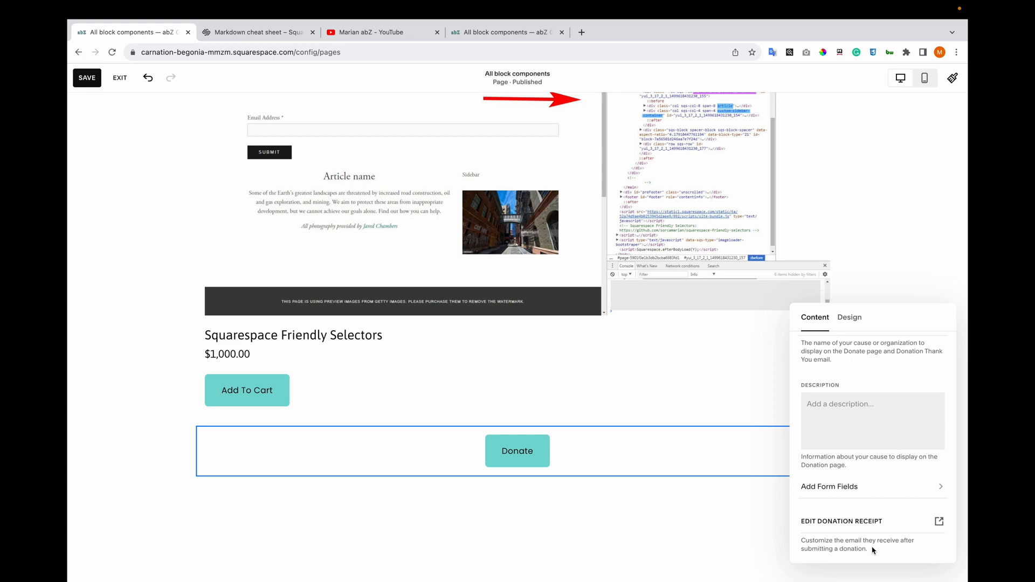
left_click(845, 487)
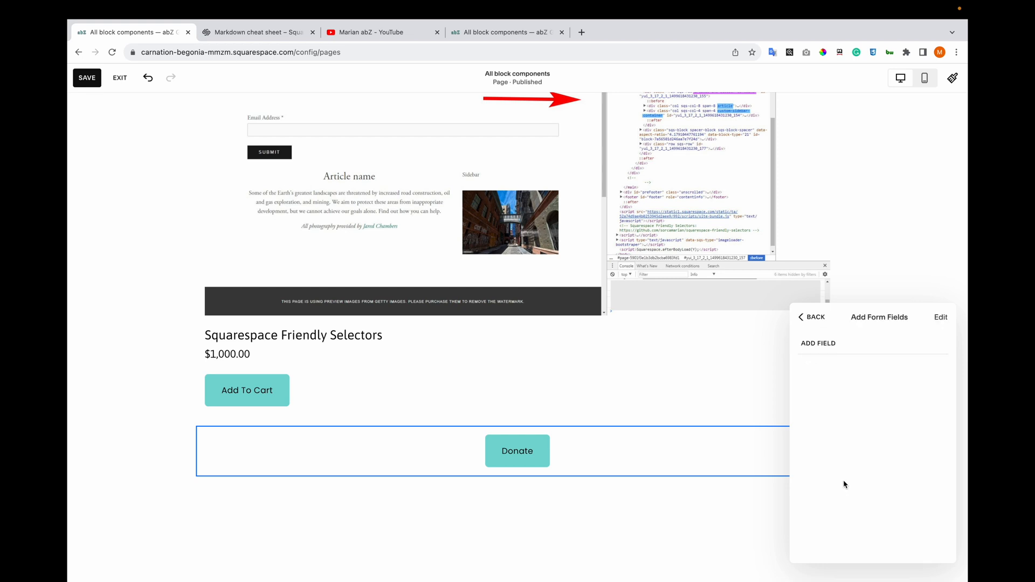
left_click(819, 343)
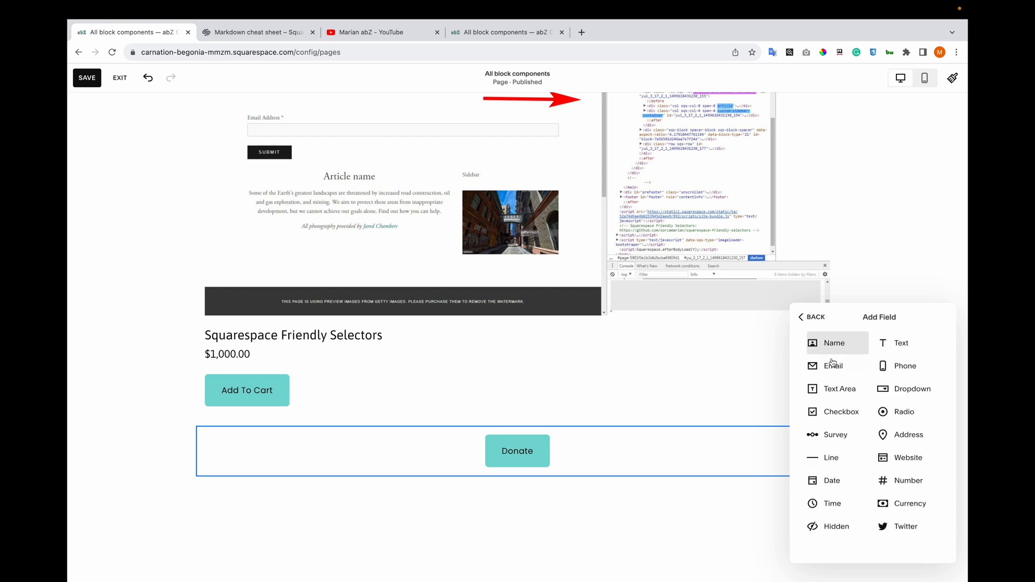
left_click(432, 372)
double_click(472, 443)
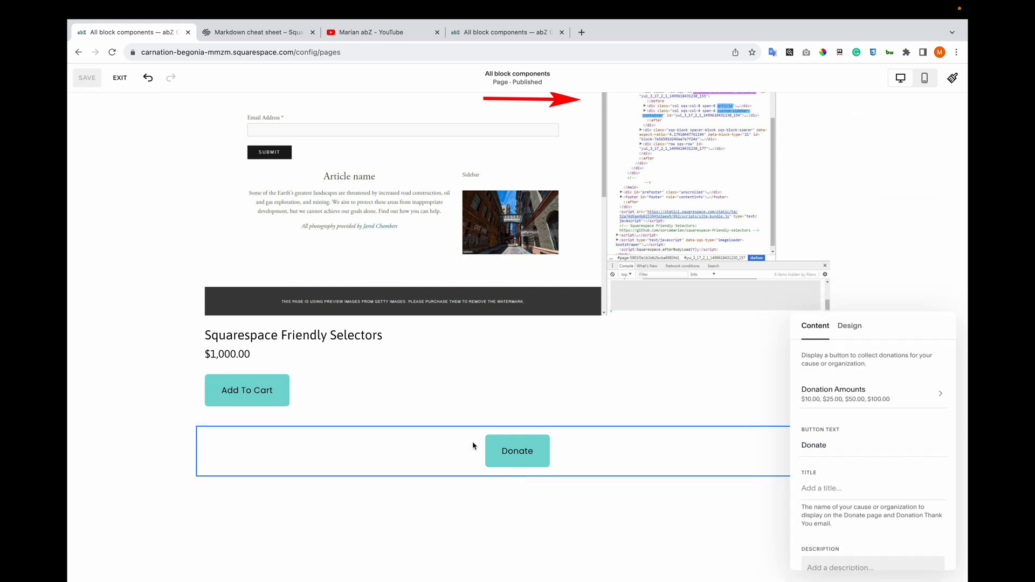
Check the donation block's form fields once more and close its settings.
scroll(858, 465, "down", 3)
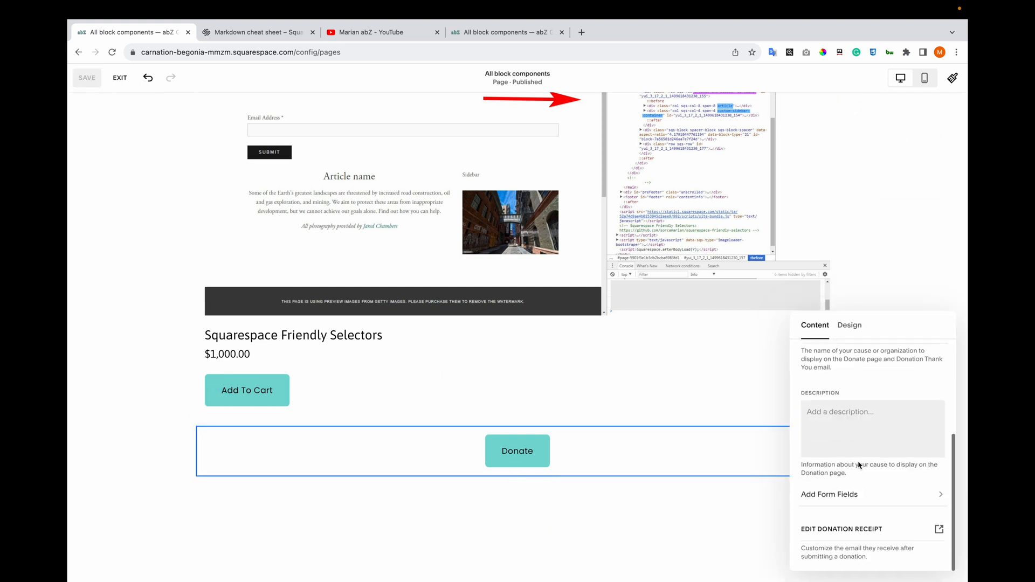
left_click(850, 495)
left_click(838, 360)
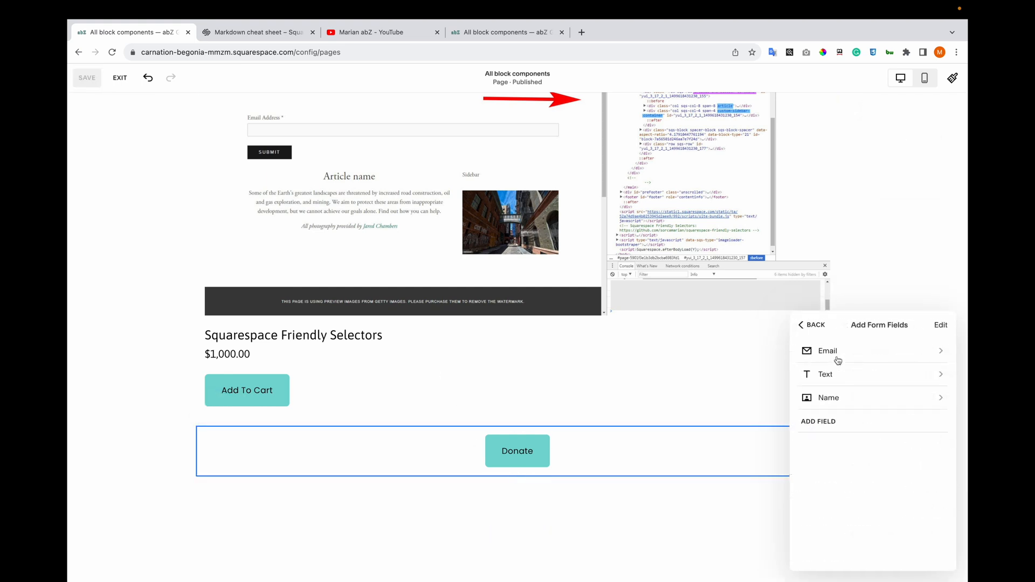
left_click(662, 511)
Add a scheduling block below the donation block, review its appointment preview, and close its settings.
left_click(517, 476)
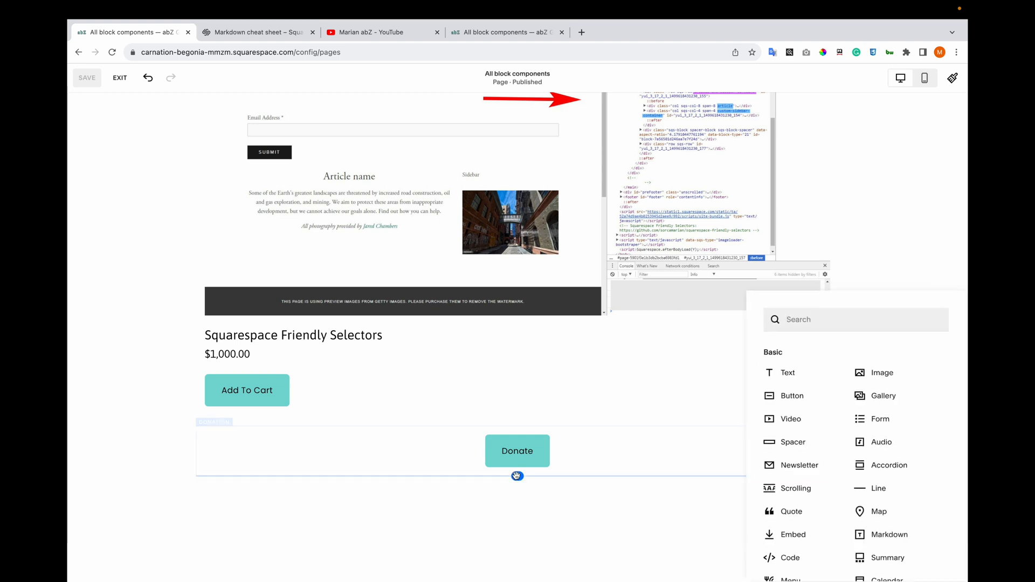
scroll(857, 487, "down", 2)
scroll(856, 486, "down", 5)
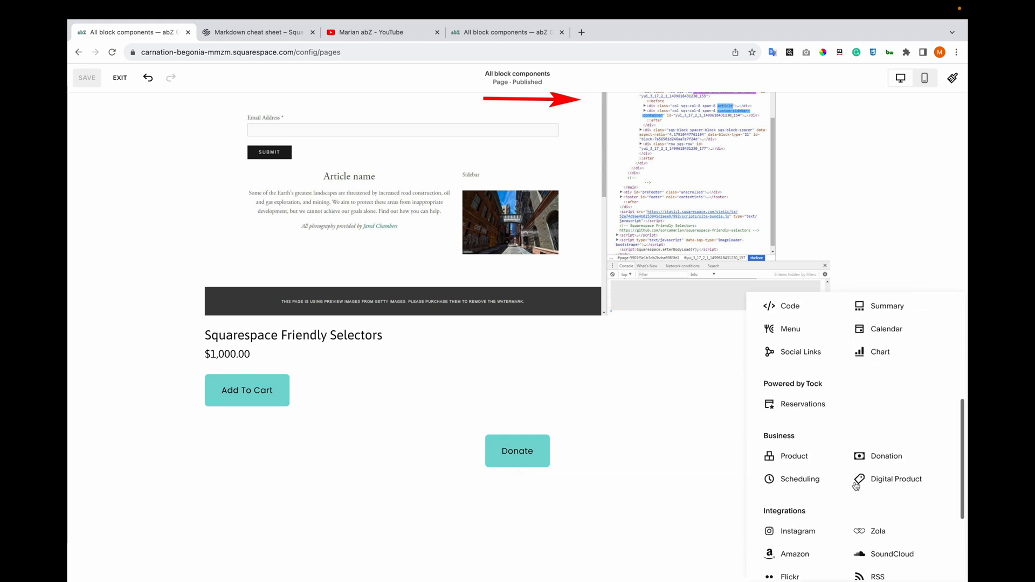
left_click(801, 480)
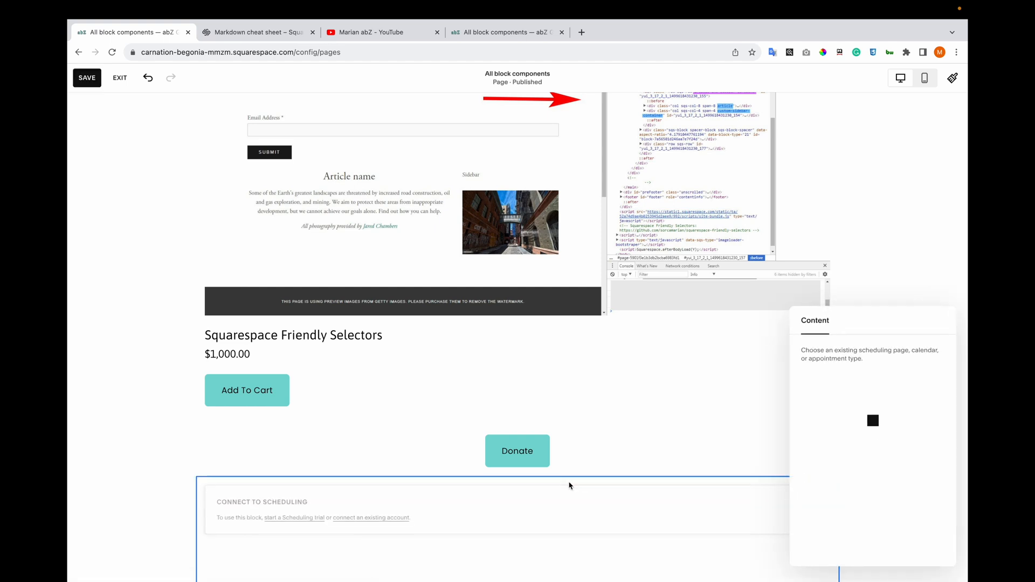
scroll(569, 485, "down", 5)
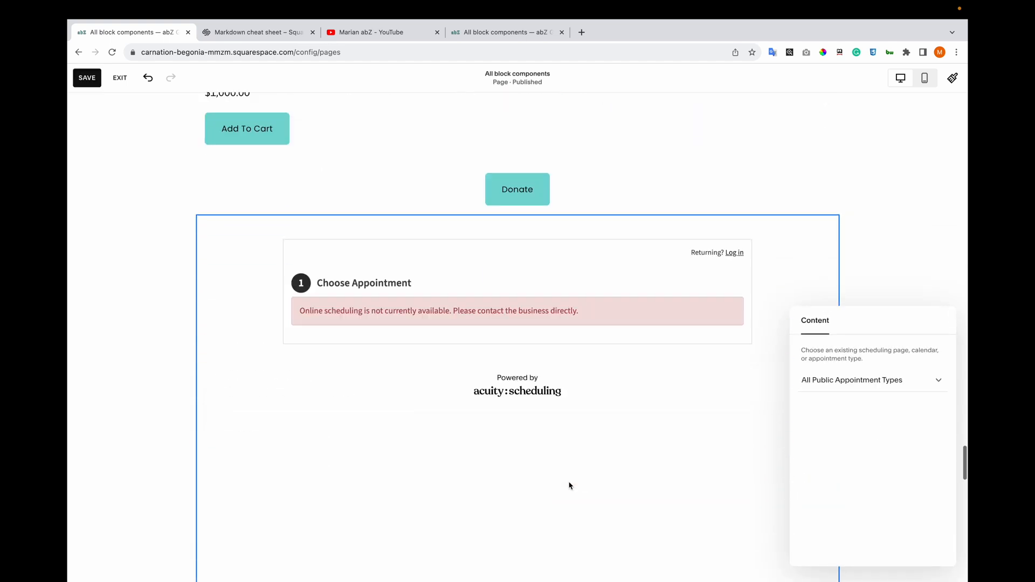
scroll(568, 485, "down", 2)
scroll(568, 485, "up", 3)
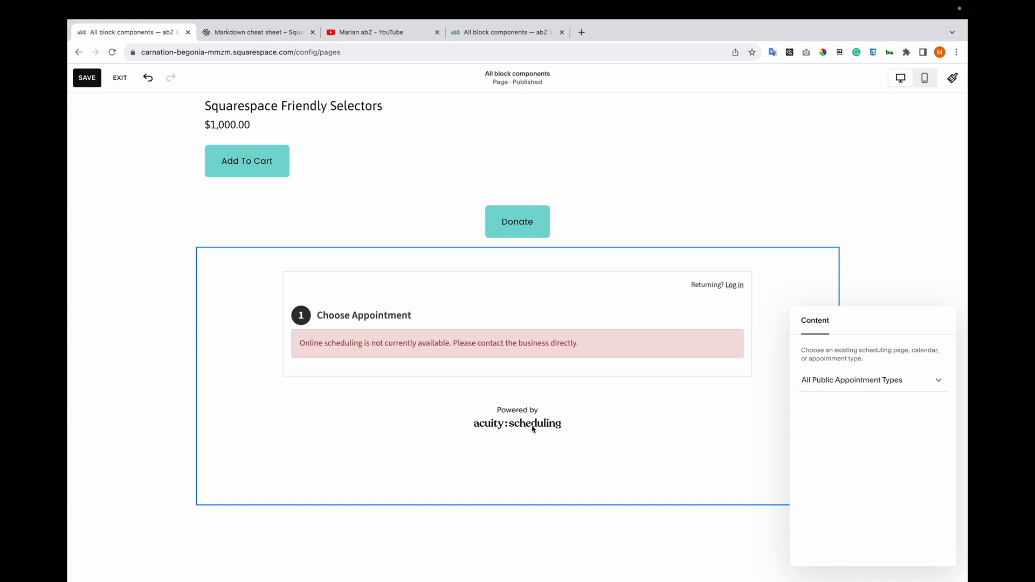
left_click(611, 382)
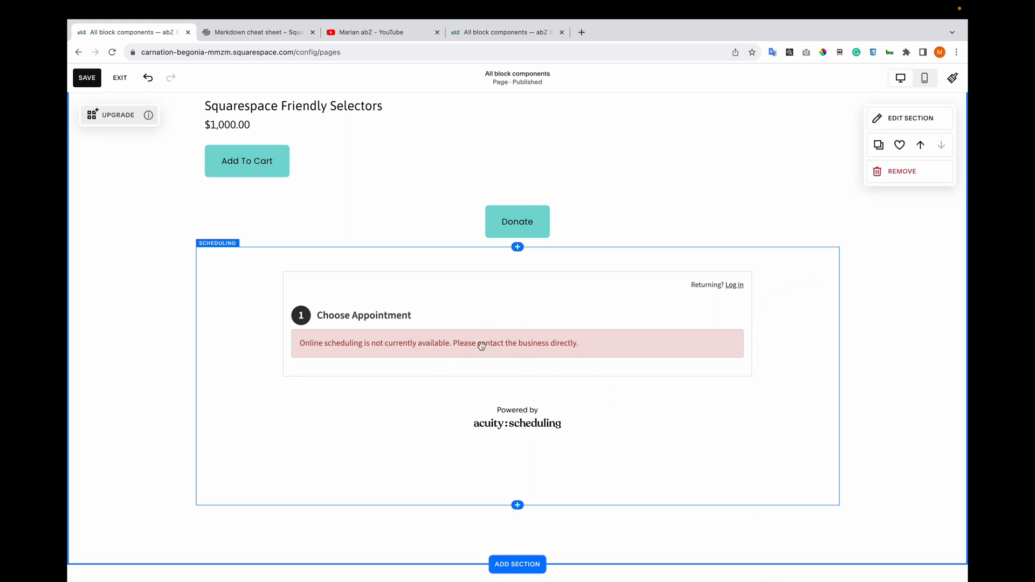
Add a digital product block below the scheduling block and choose Course as its pricing plan.
left_click(518, 506)
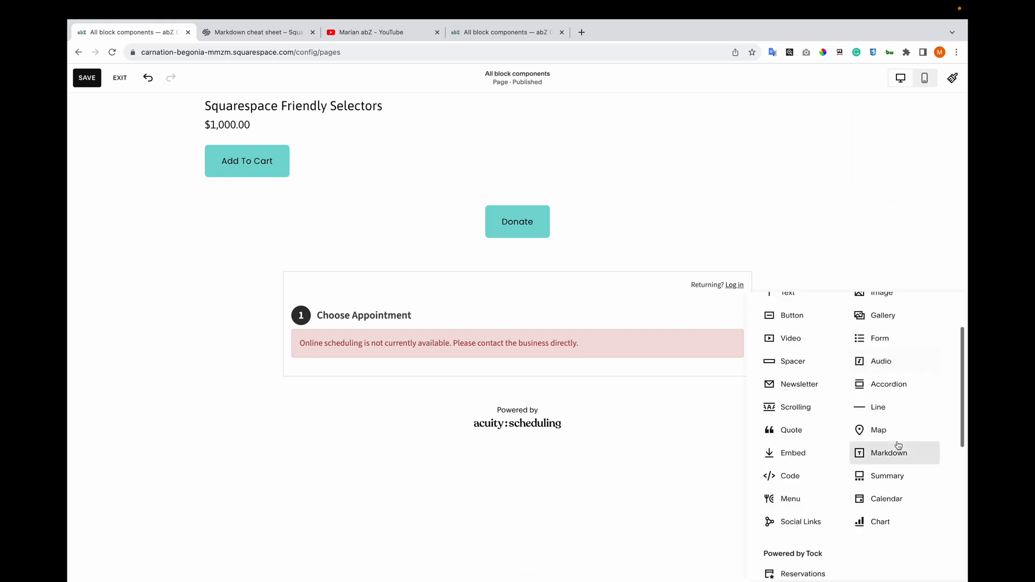
scroll(895, 451, "down", 4)
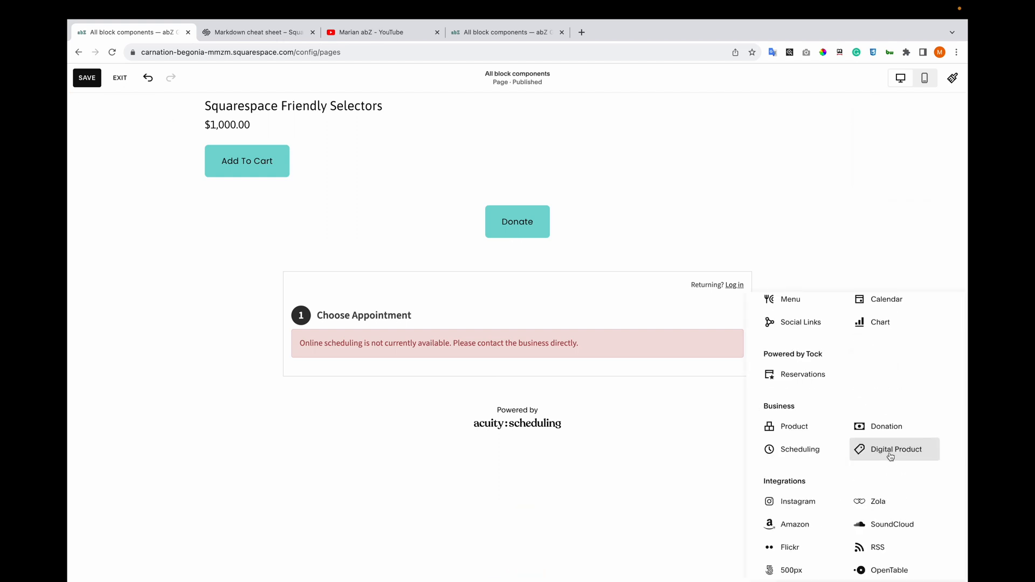
left_click(890, 457)
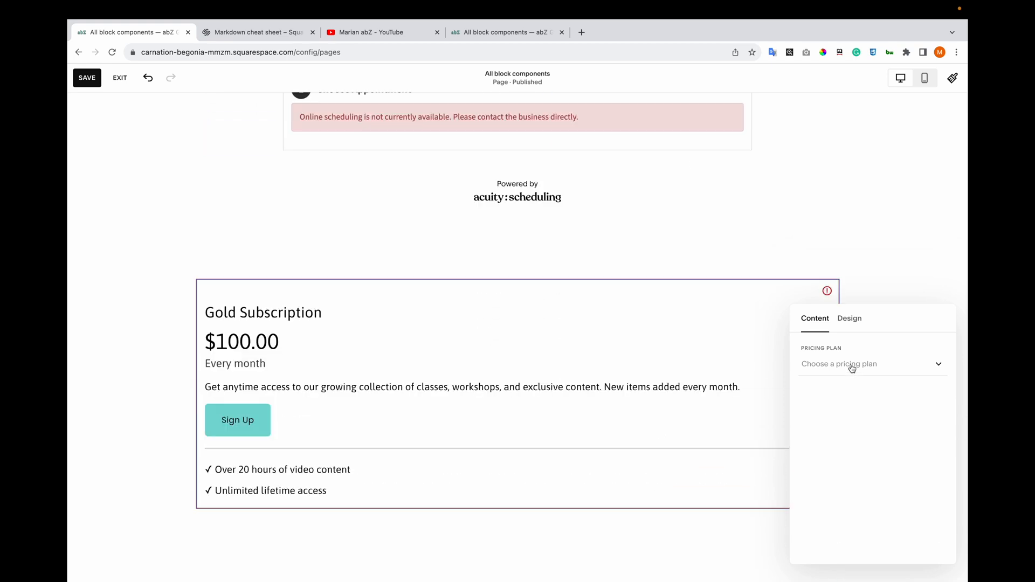
left_click(847, 366)
left_click(844, 383)
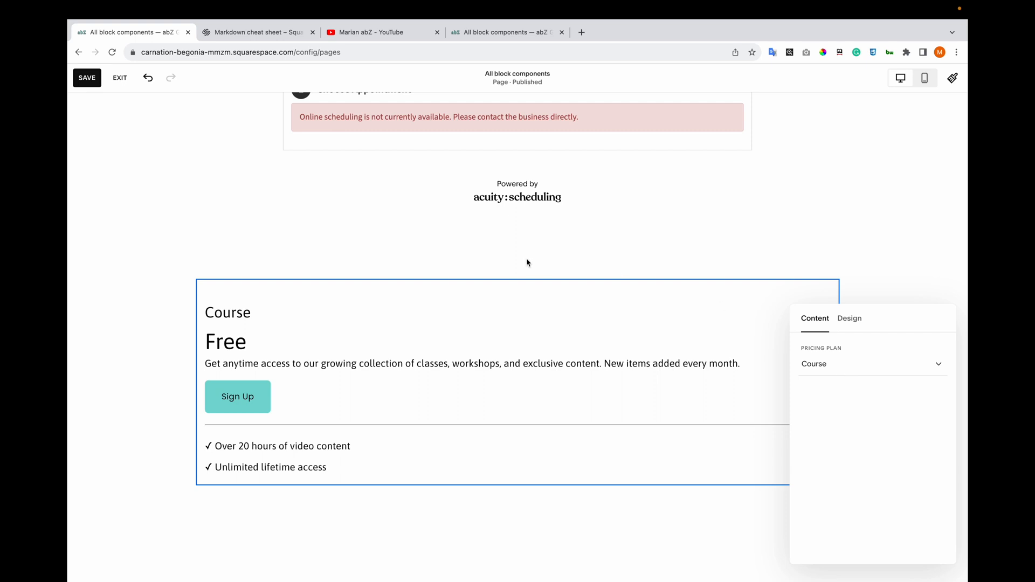
Review the digital product block's design options, center its content, and close its settings.
left_click(849, 319)
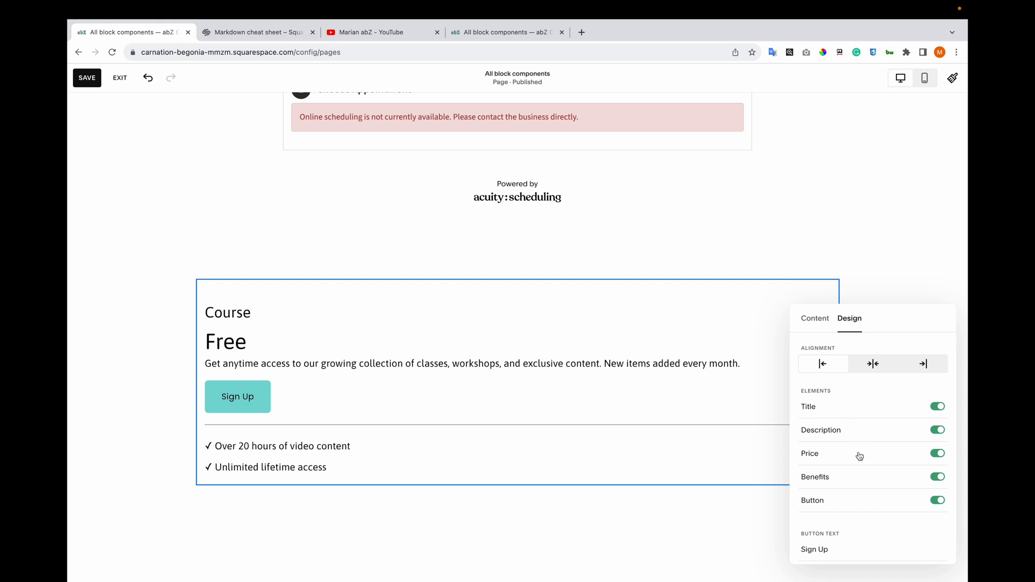
scroll(861, 489, "down", 1)
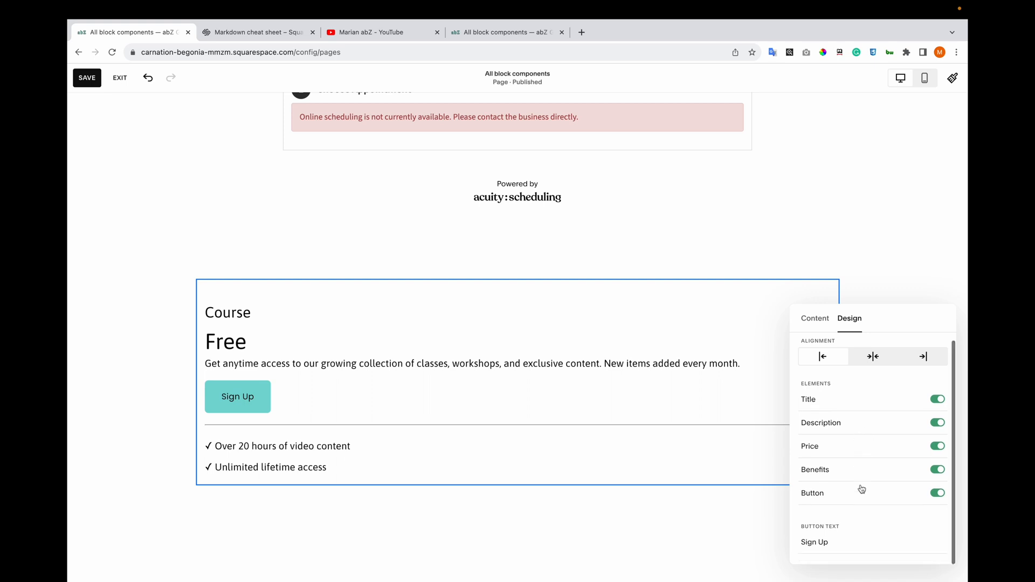
left_click(872, 361)
left_click(545, 509)
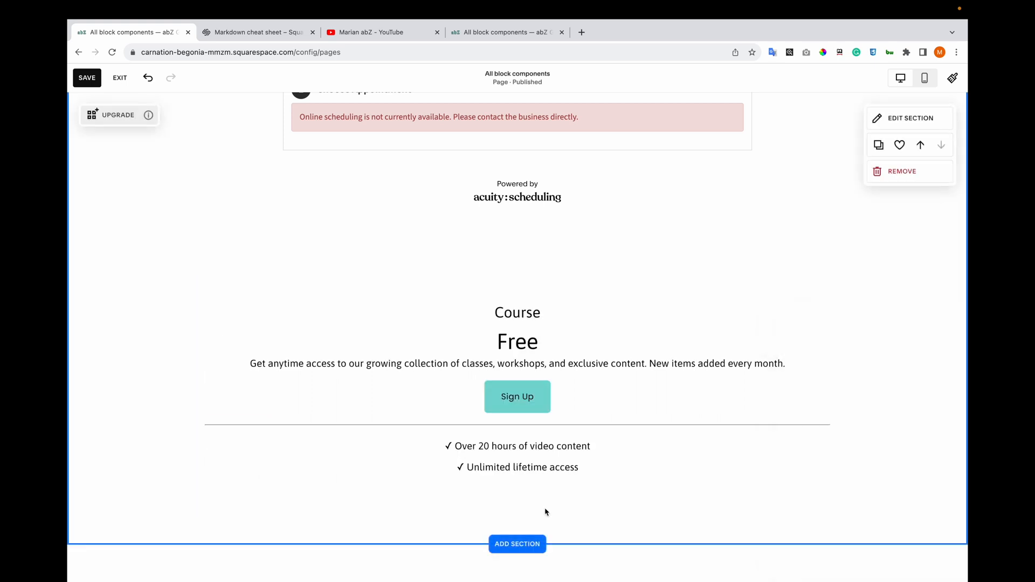
Look through the Integrations and Filters & Lists blocks available below the digital product block, and review the blocks already added to the page.
left_click(517, 485)
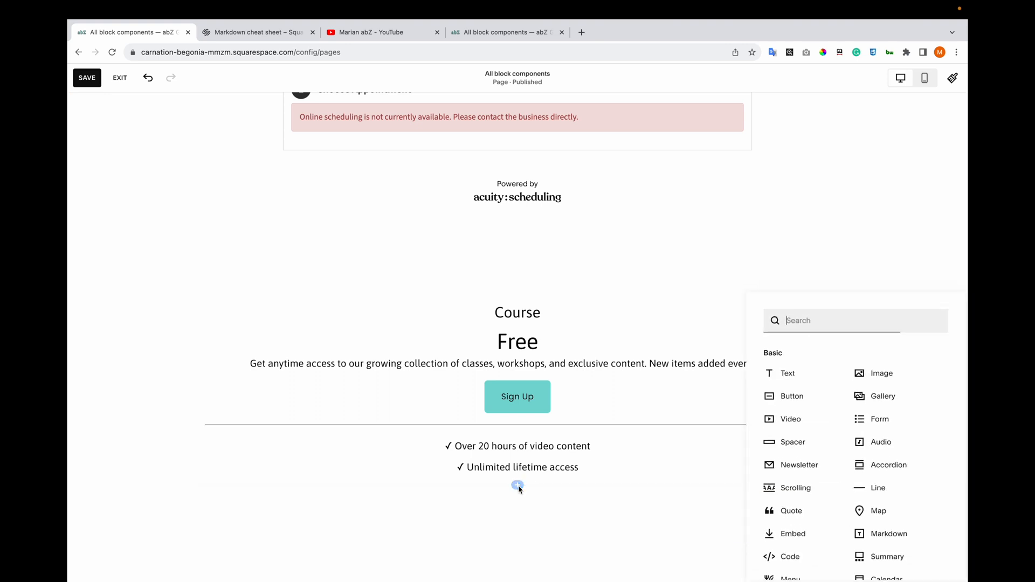
scroll(836, 465, "down", 5)
scroll(836, 465, "down", 2)
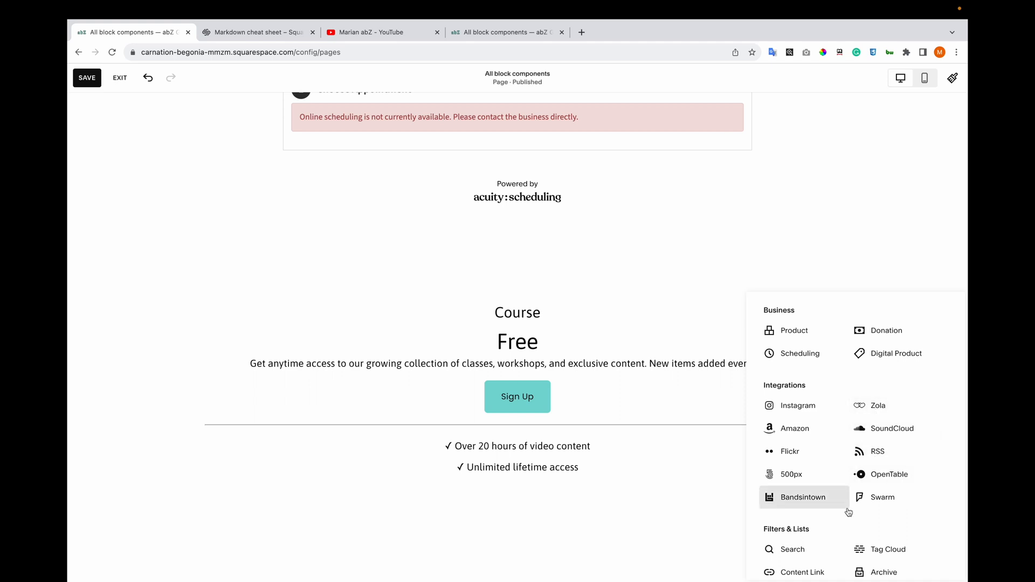
scroll(848, 512, "down", 1)
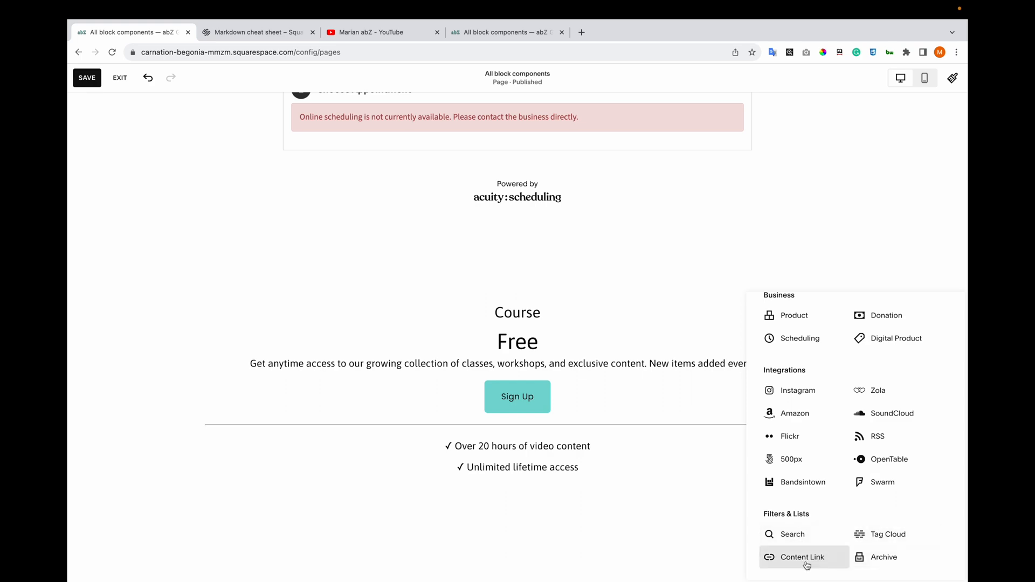
scroll(619, 523, "up", 20)
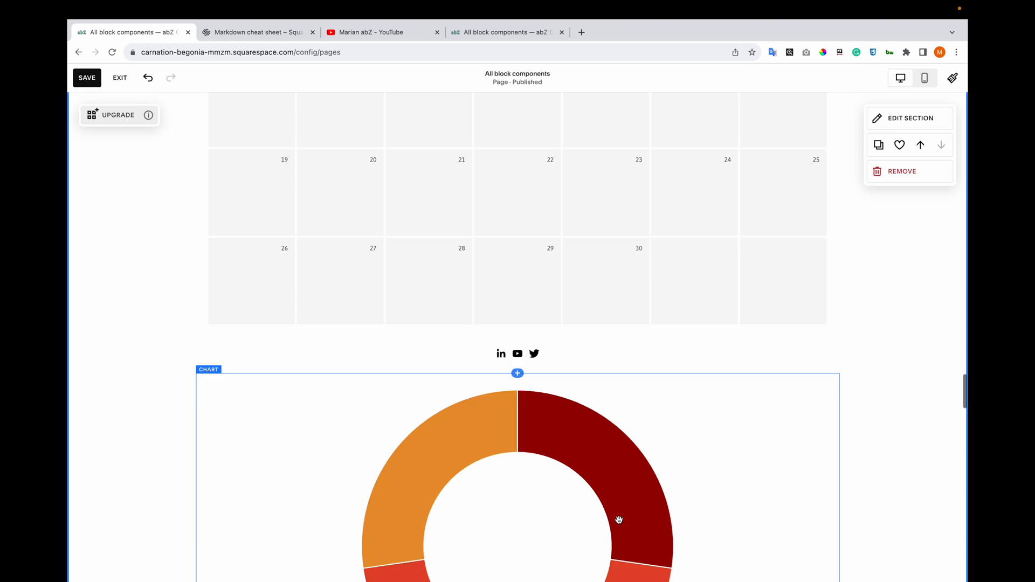
scroll(619, 519, "up", 20)
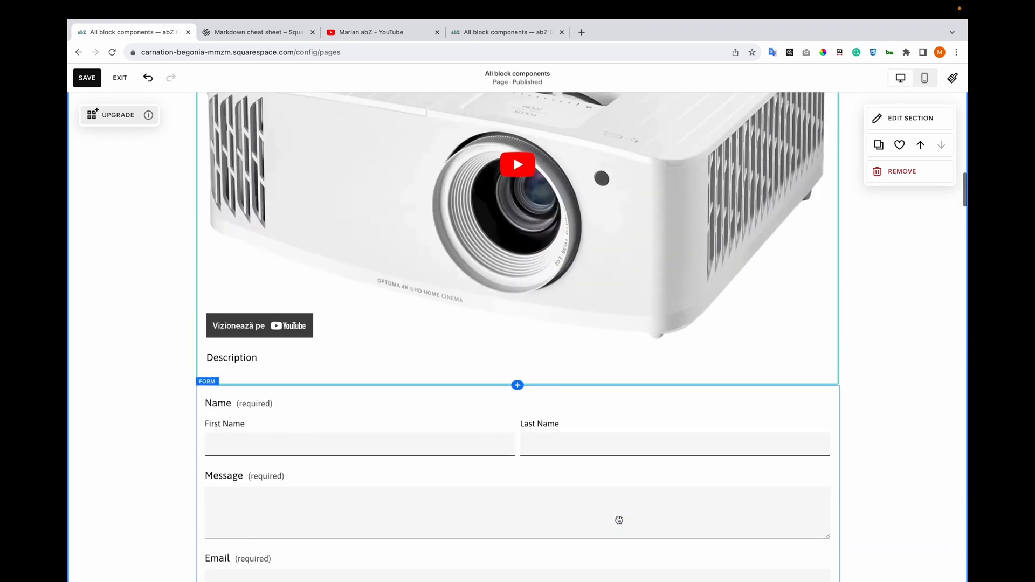